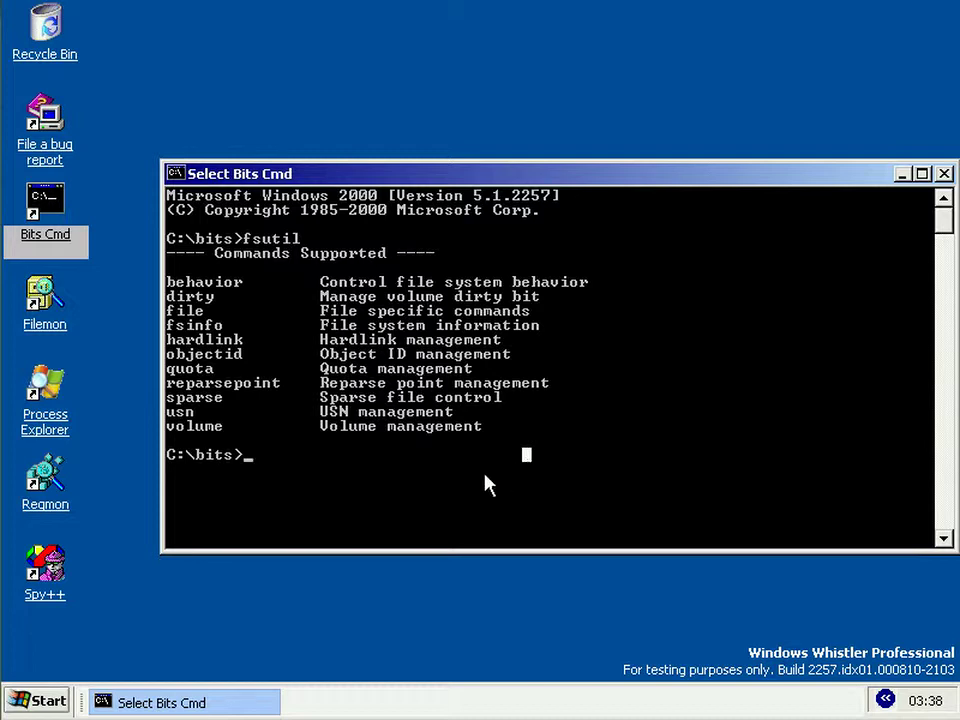
click(440, 469)
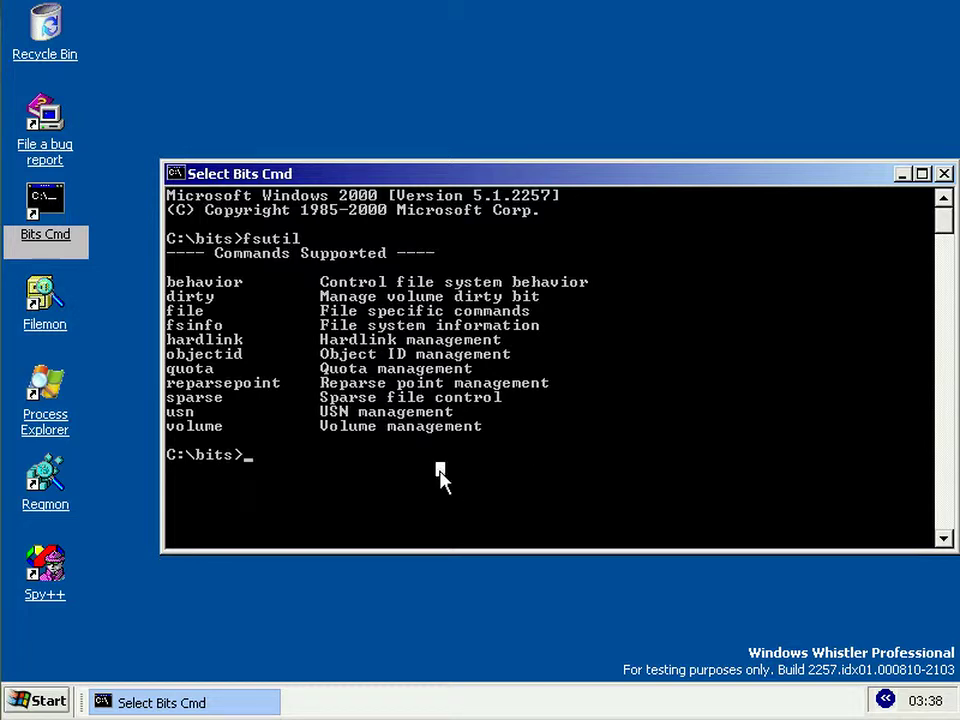
click(421, 455)
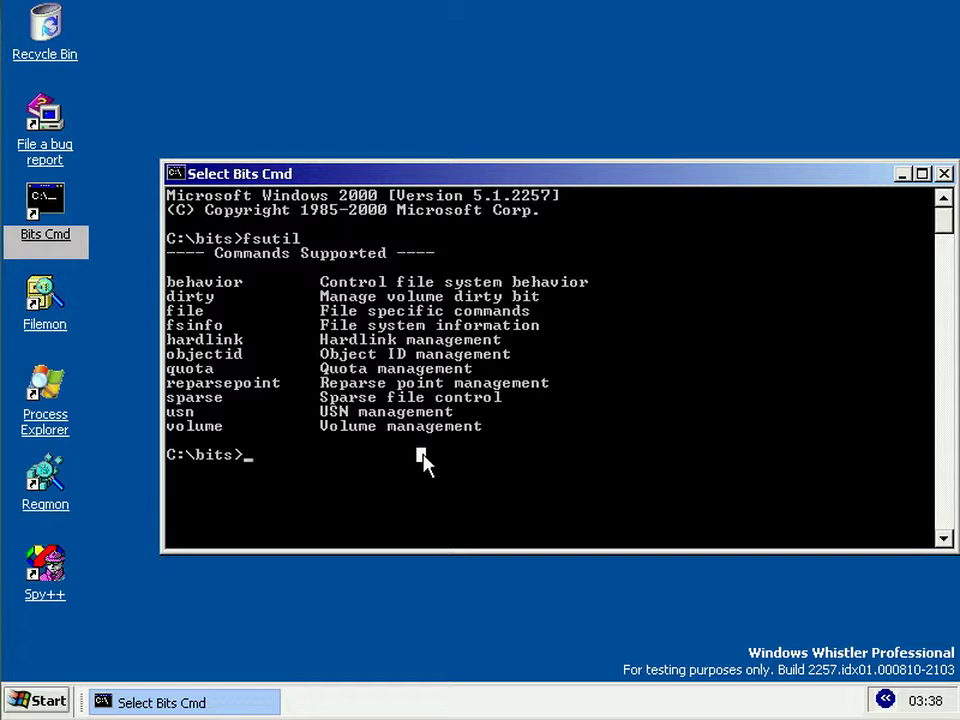
click(400, 472)
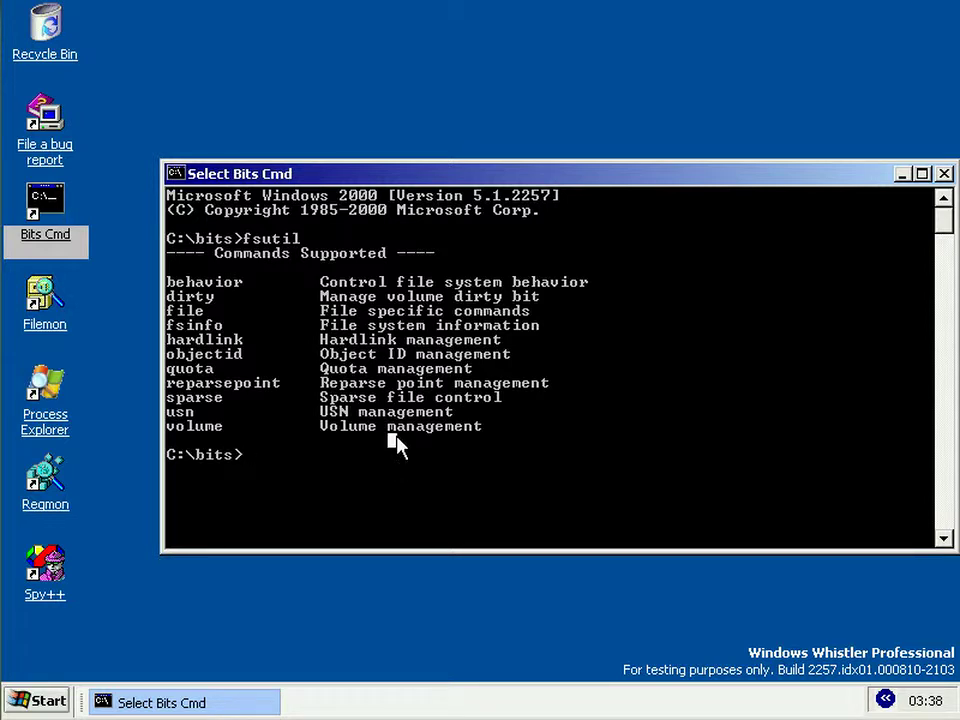
click(395, 439)
Run fsutil hardlink and fsutil hardlink create to view their command help
text(fsutil)
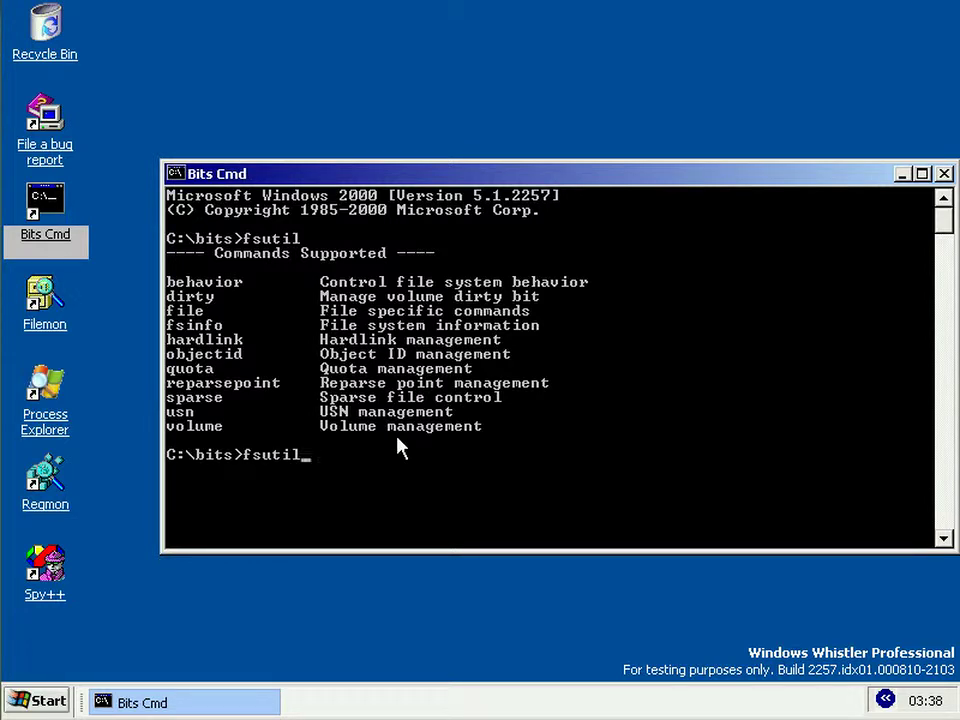
text( hardlink)
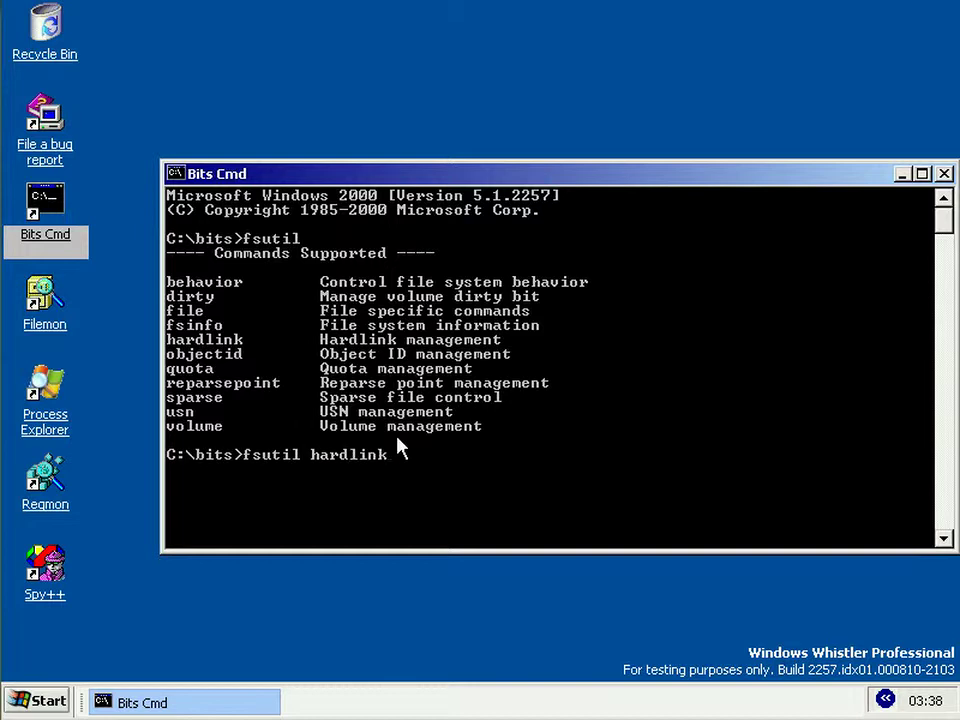
key(Return)
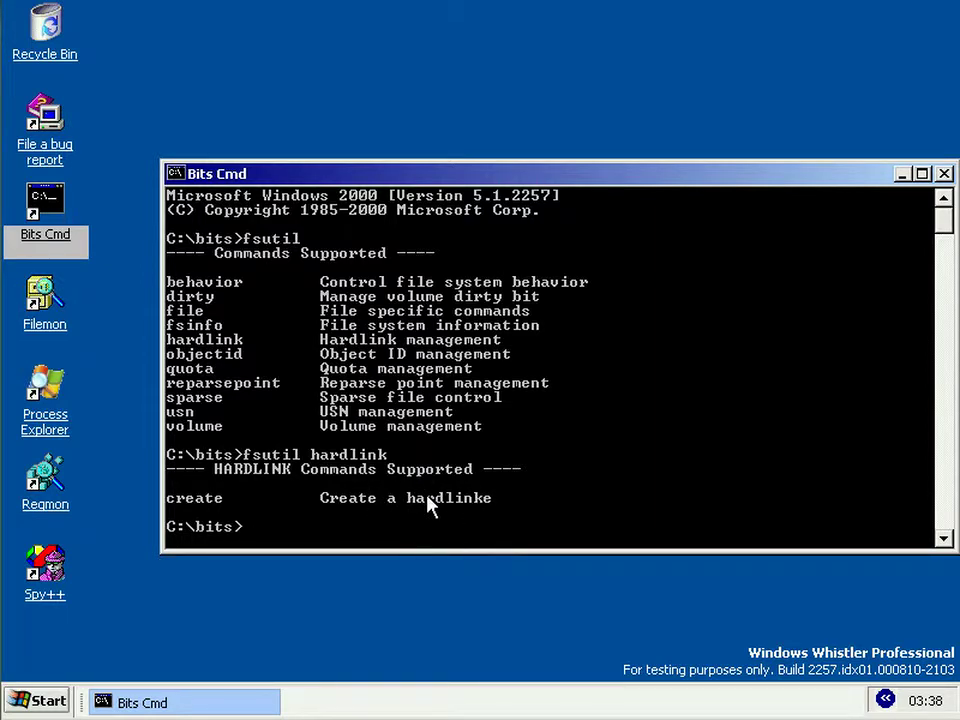
key(Up)
text(create)
key(Return)
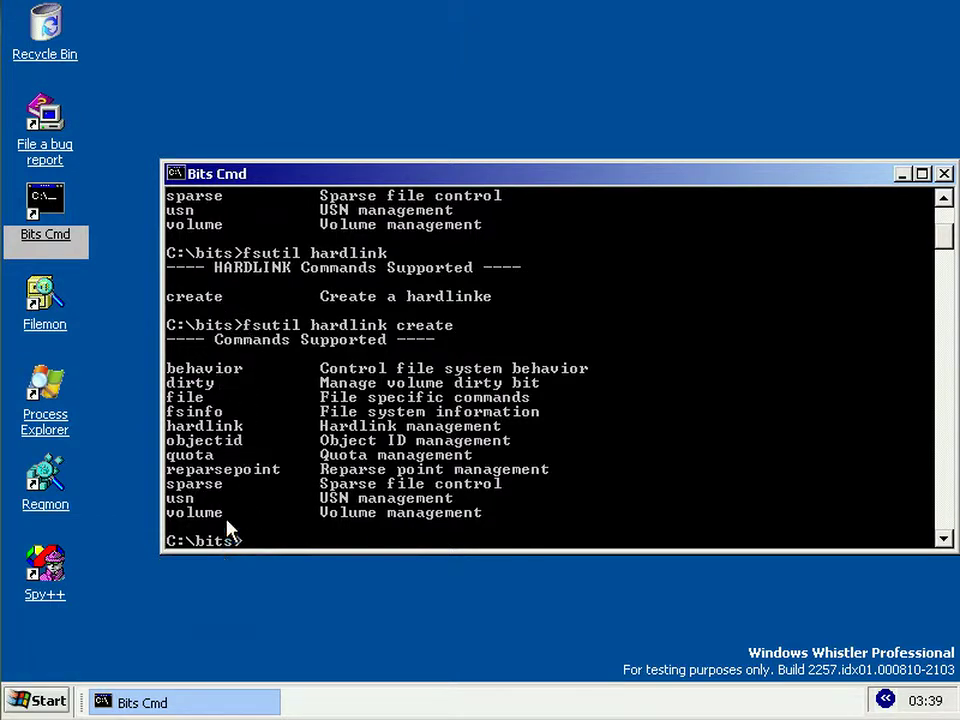
Run fsutil behavior to list its supported subcommands
click(429, 339)
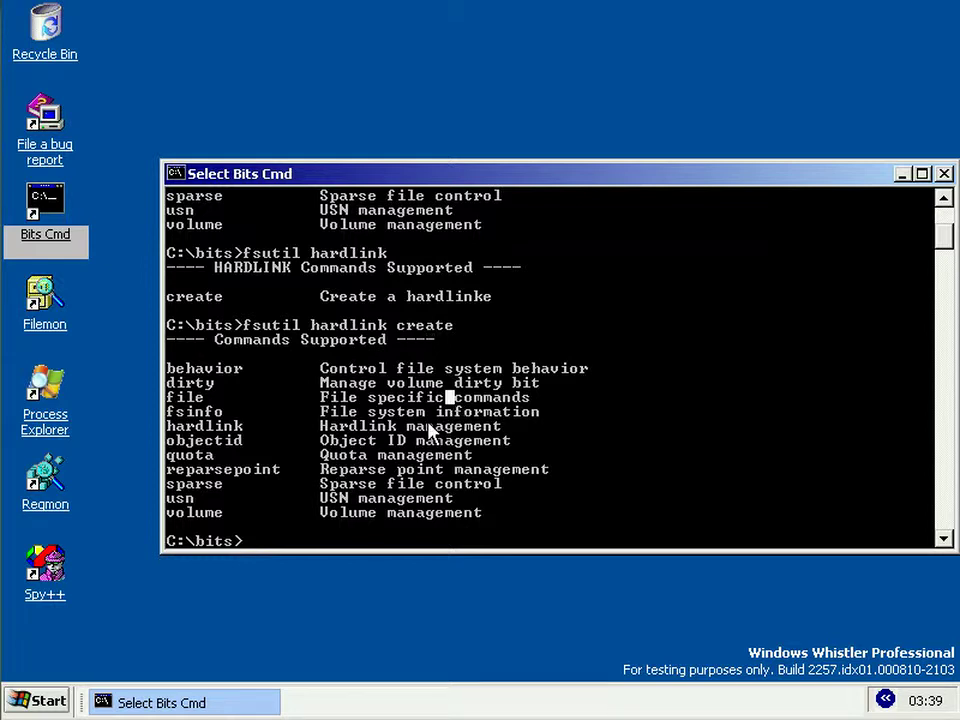
text(fsu)
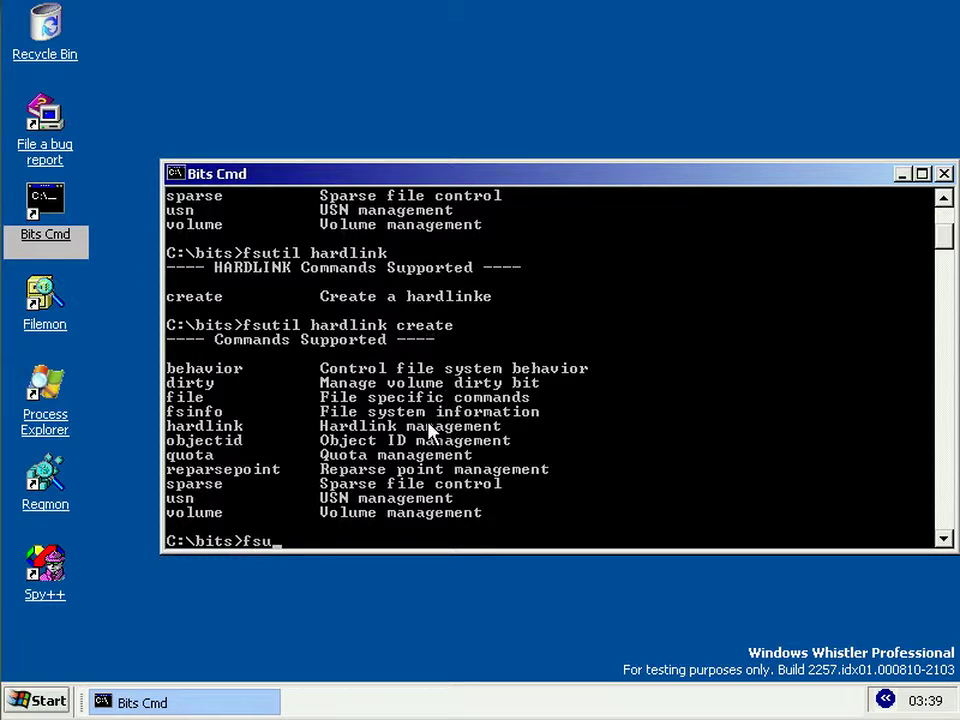
text(til behav)
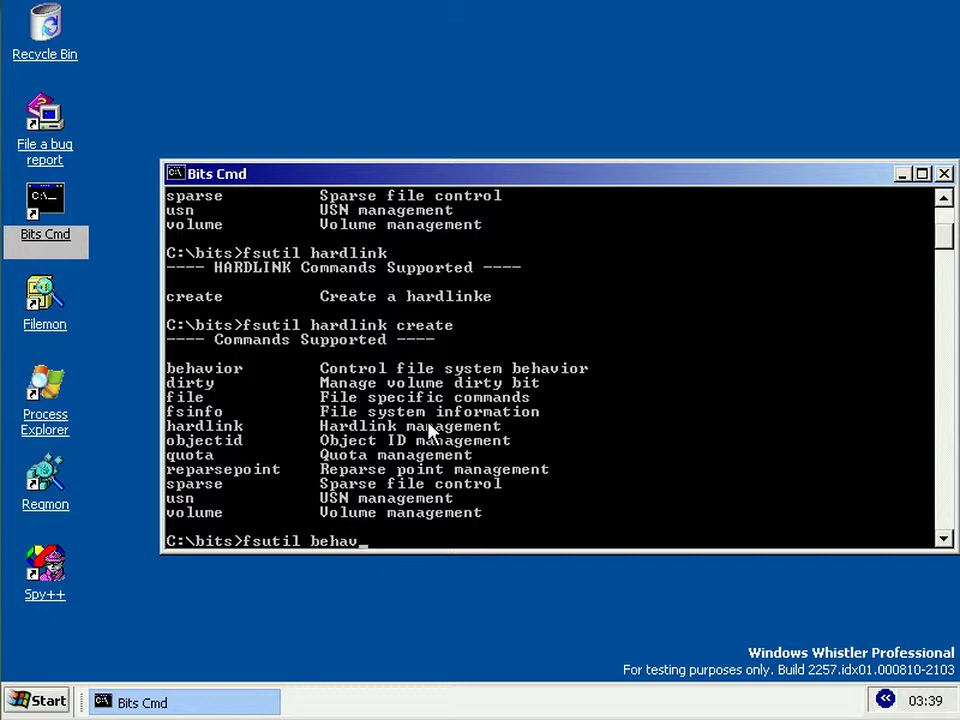
text(ior query)
key(BackSpace)
key(BackSpace)
key(BackSpace)
key(BackSpace)
key(BackSpace)
key(BackSpace)
key(Return)
Run fsutil behavior query to check the file system behavior parameters
key(Up)
text(query)
key(Return)
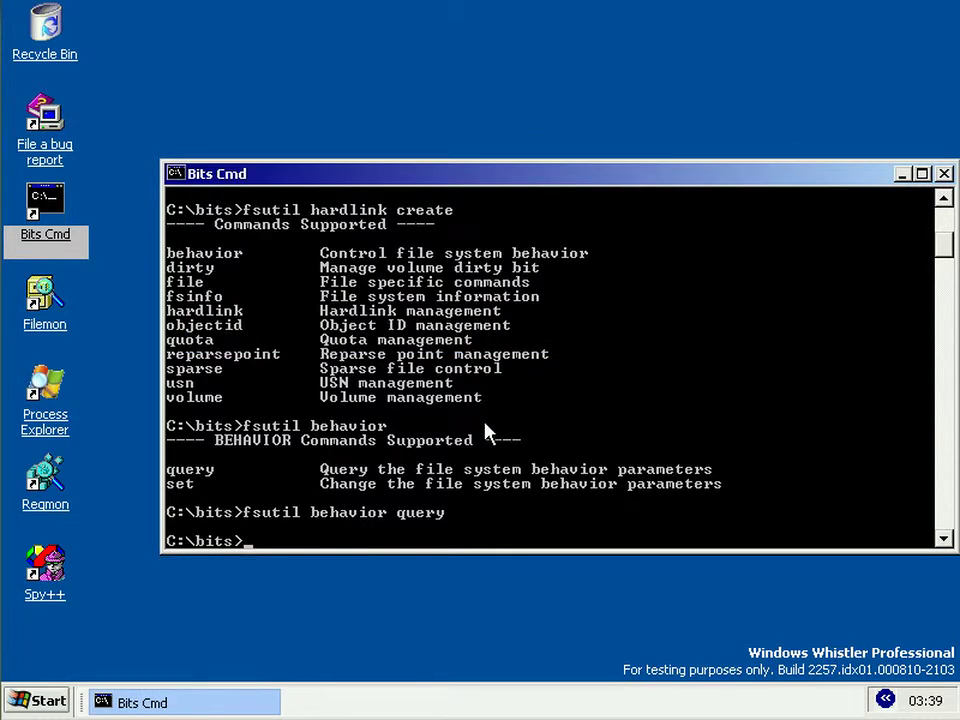
click(487, 428)
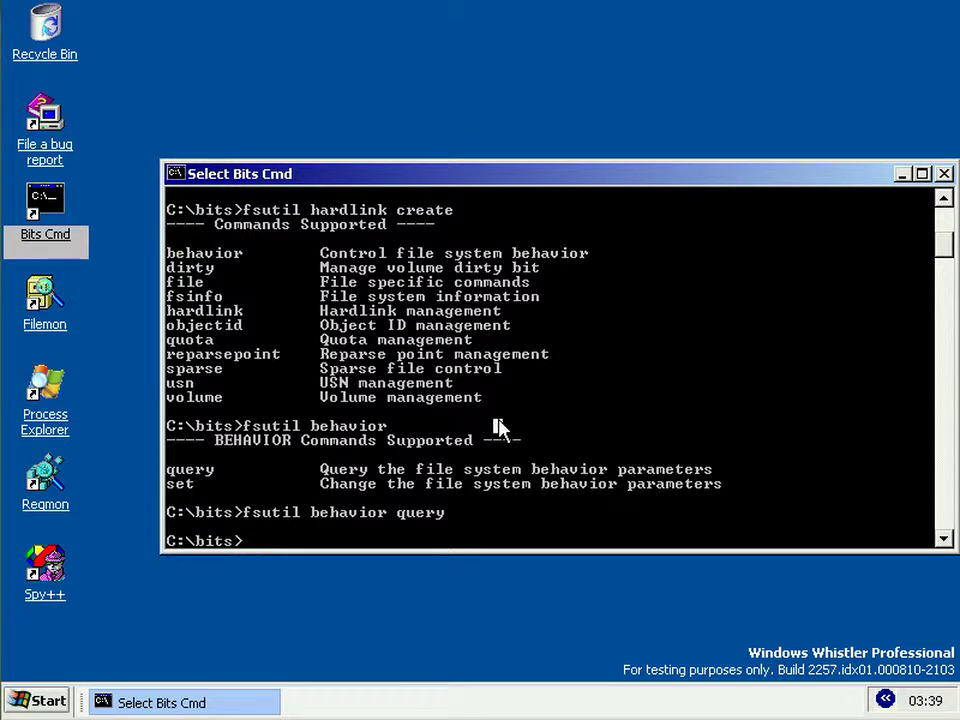
click(497, 428)
Run fsutil behavior set to display its usage and key value names
key(Escape)
key(Up)
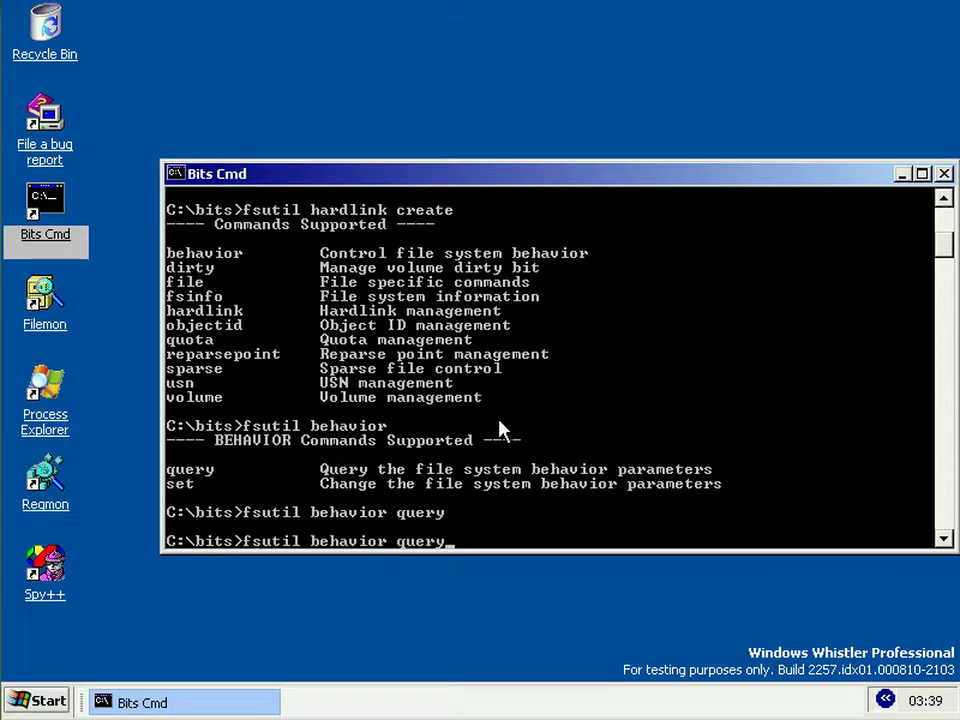
key(BackSpace)
key(BackSpace)
key(BackSpace)
key(BackSpace)
key(BackSpace)
text(set)
key(Return)
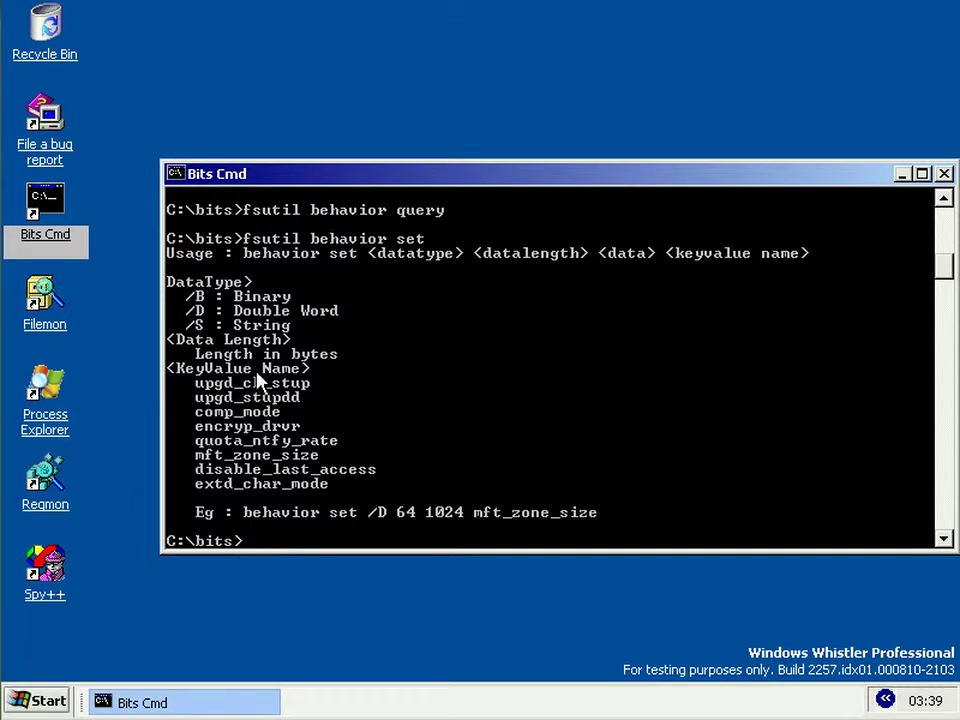
Switch to the host system and open the VC2011 compiler console with administrator rights
key(super)
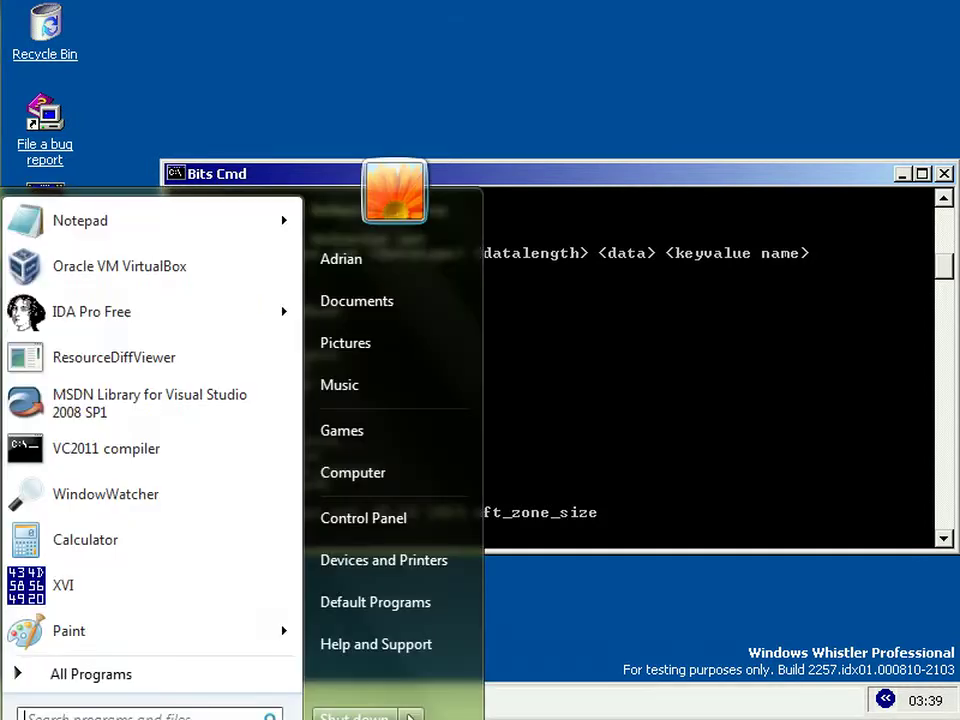
right_click(140, 458)
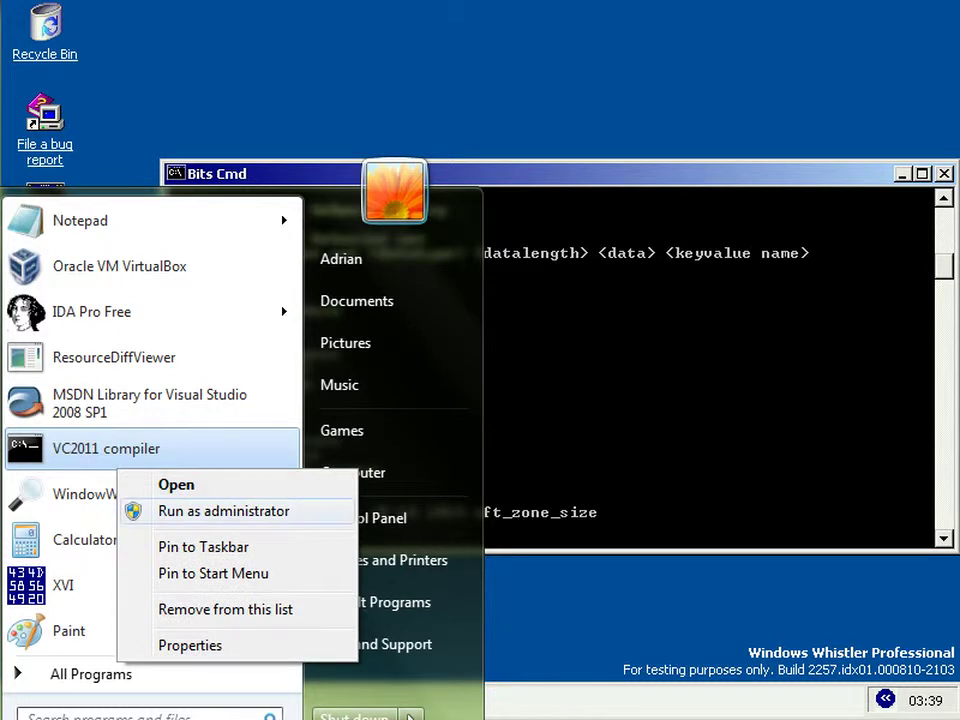
click(125, 508)
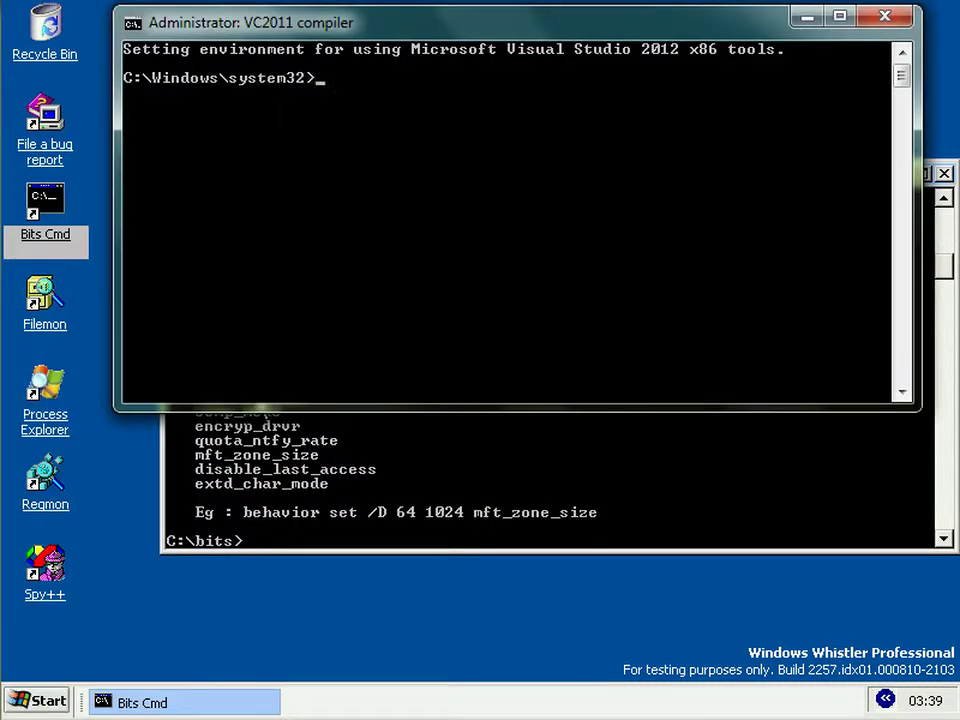
Run fsutil behavior set in the host console, review its options for comparison, and close that console
text(fsutil)
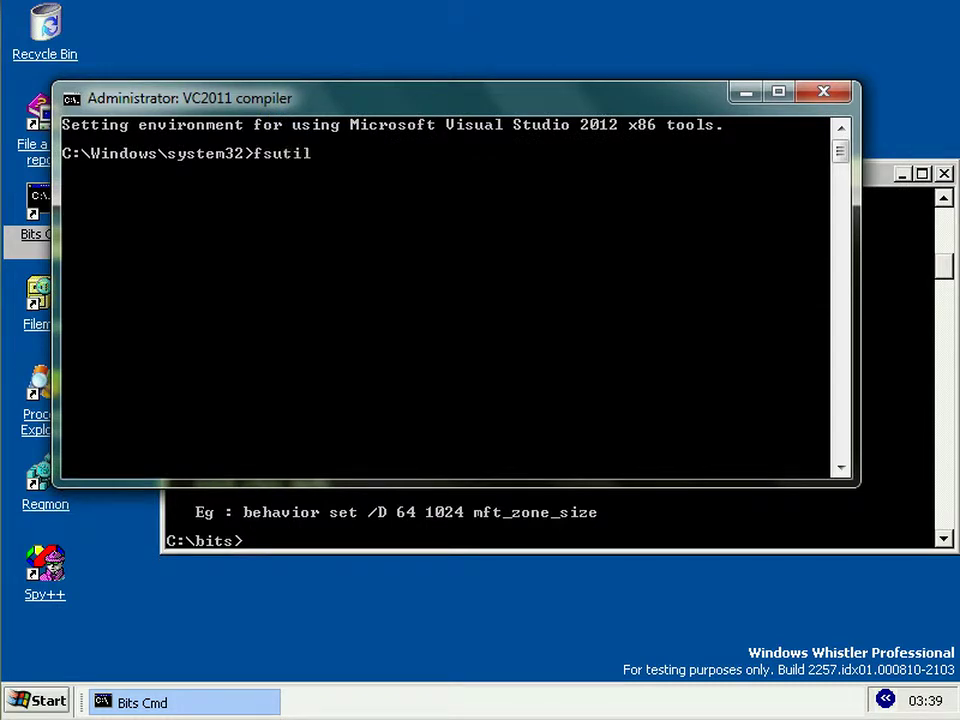
text( behavior set)
key(Return)
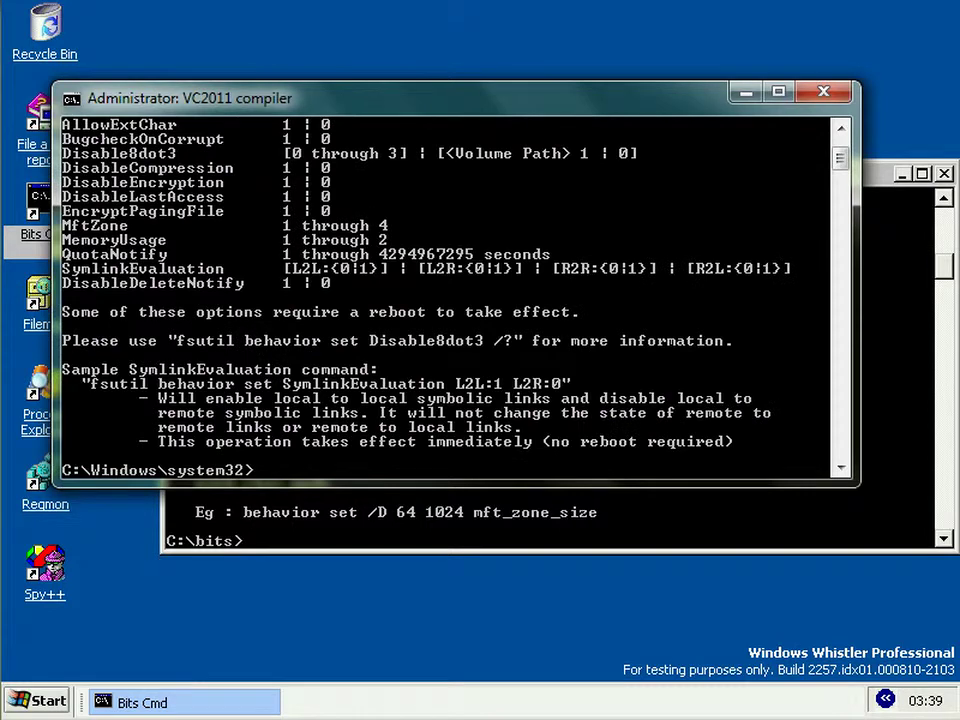
scroll(450, 300, up, 2)
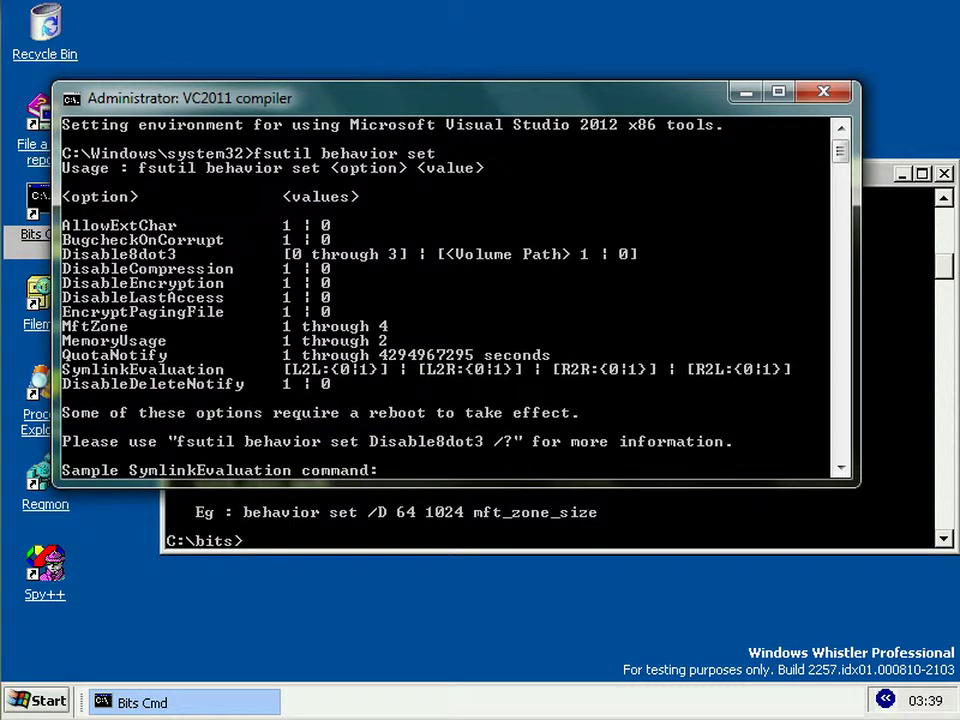
scroll(450, 300, down, 4)
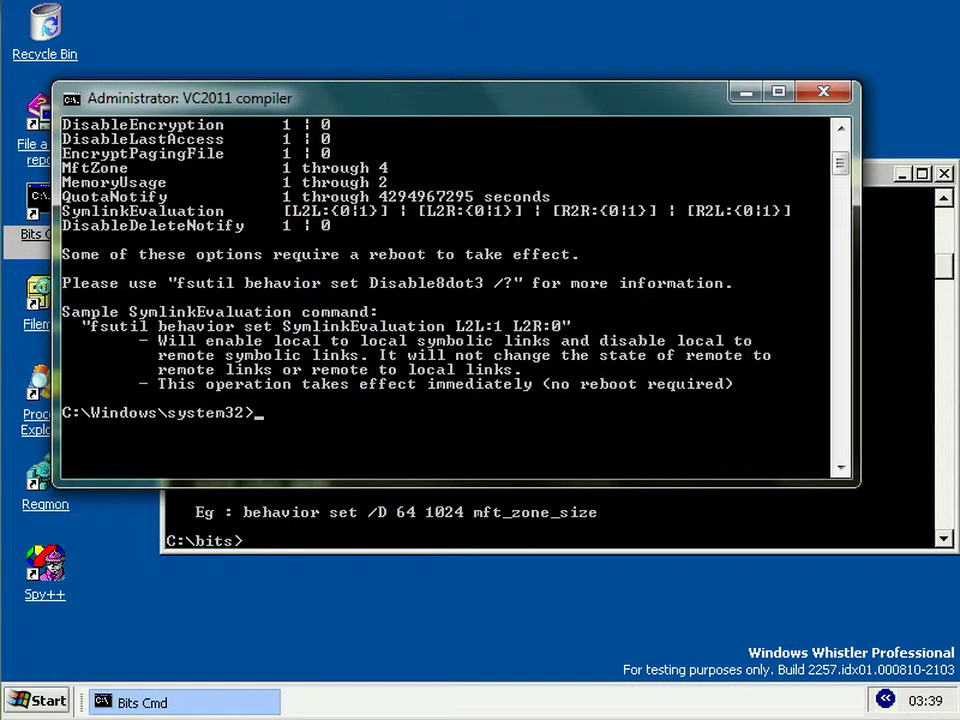
scroll(450, 300, up, 3)
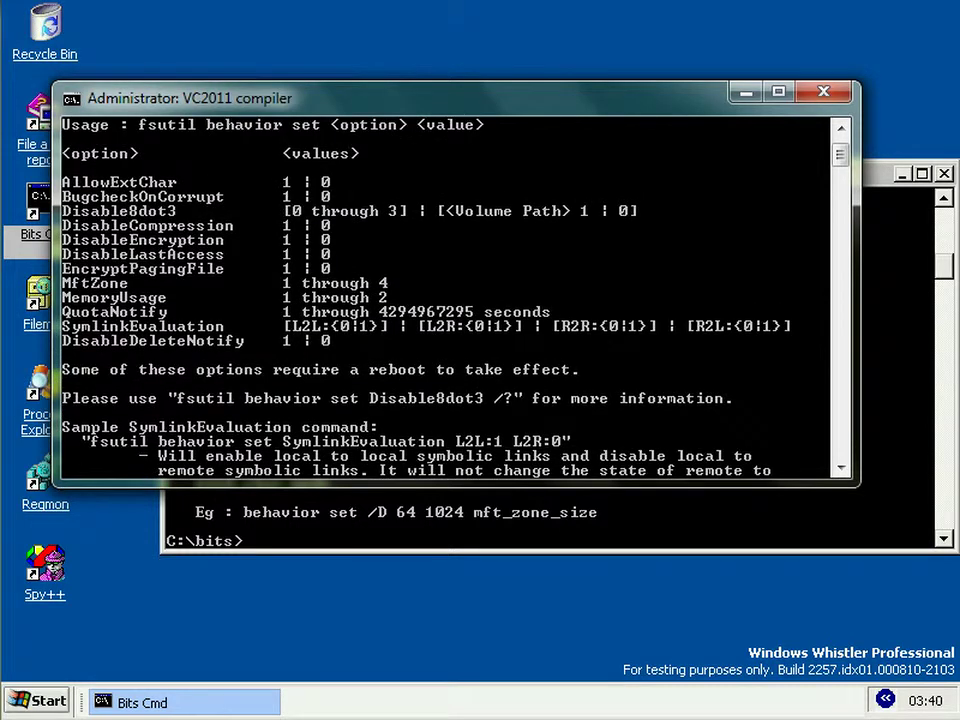
key(alt+F4)
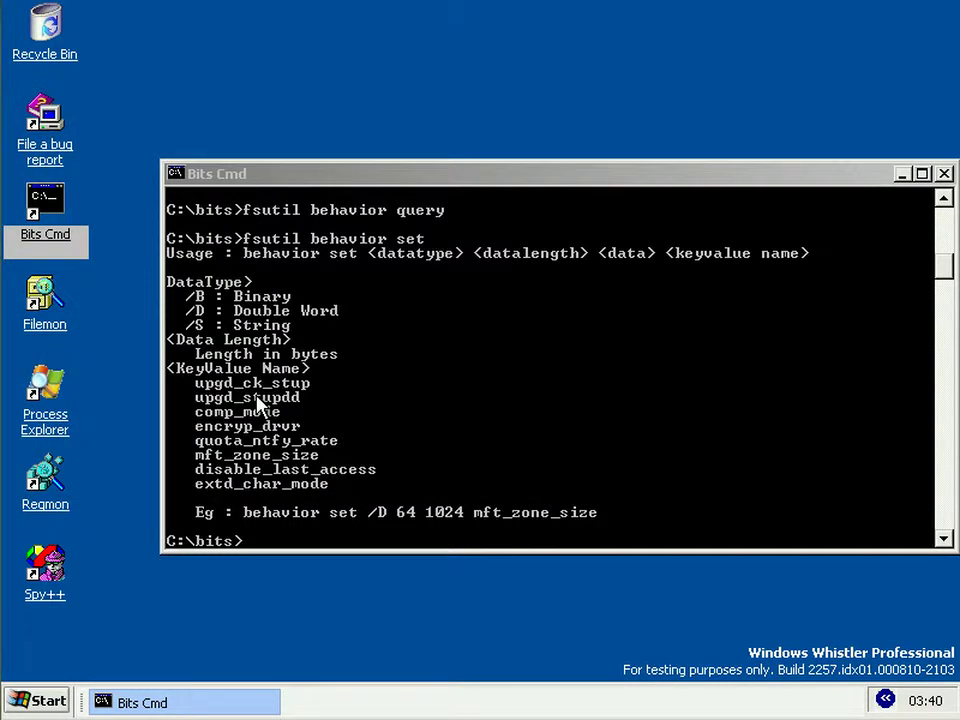
click(482, 435)
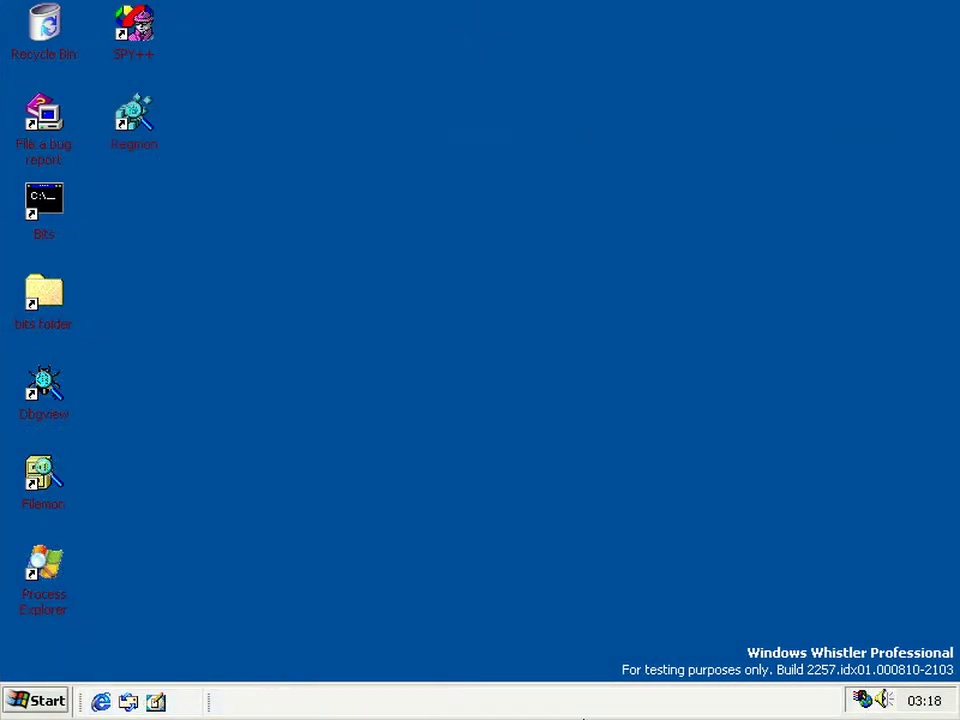
Set the Quick Launch toolbar to Large Icons and widen the toolbar slightly
right_click(180, 709)
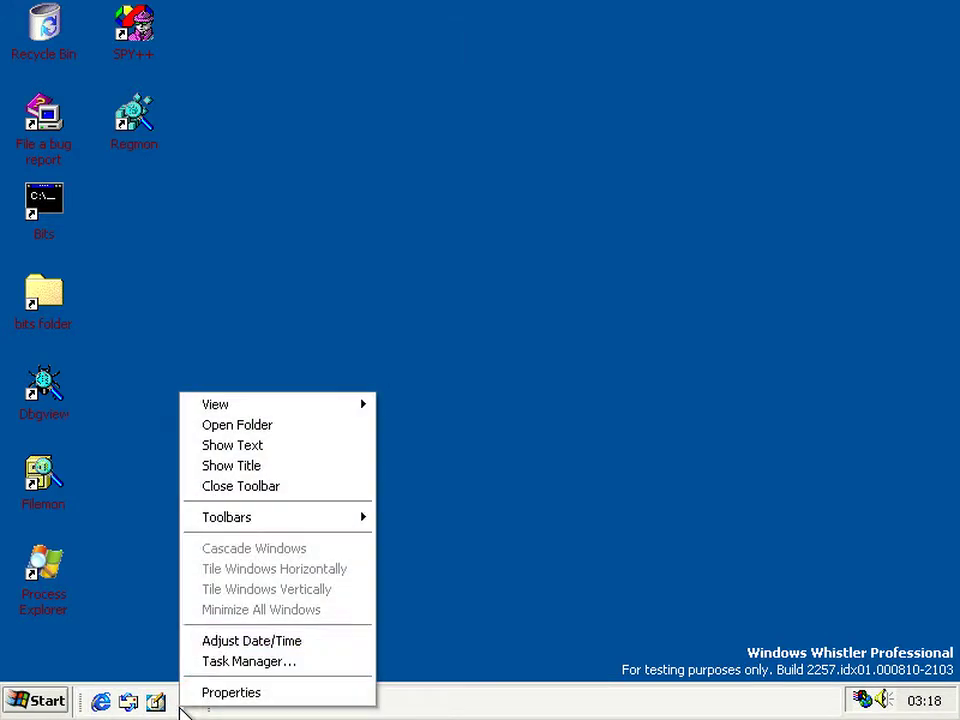
mouse_move(287, 414)
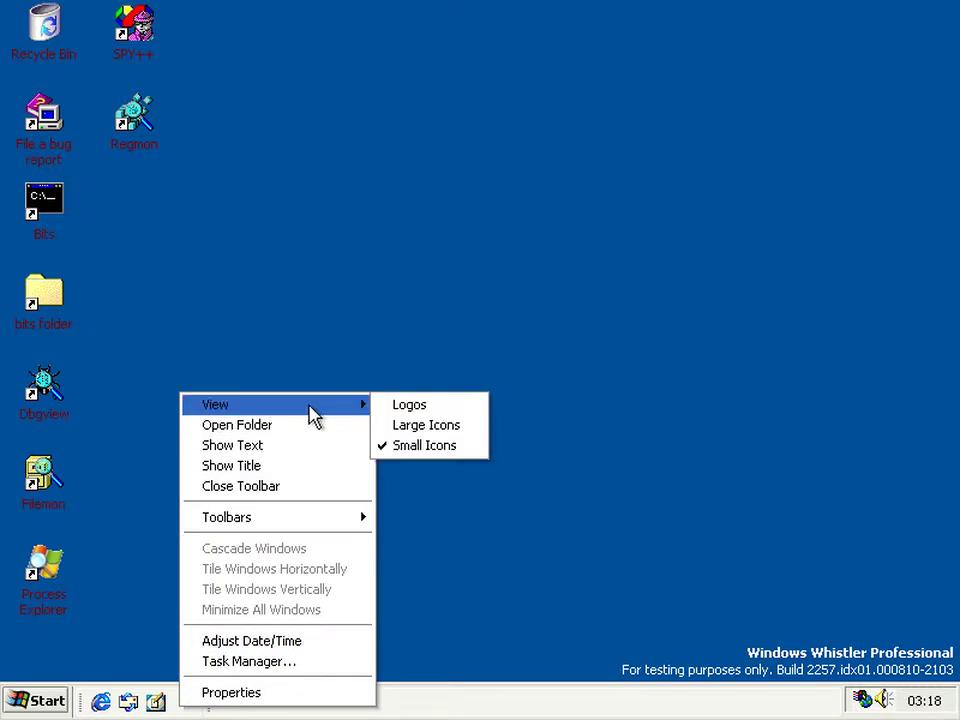
click(425, 426)
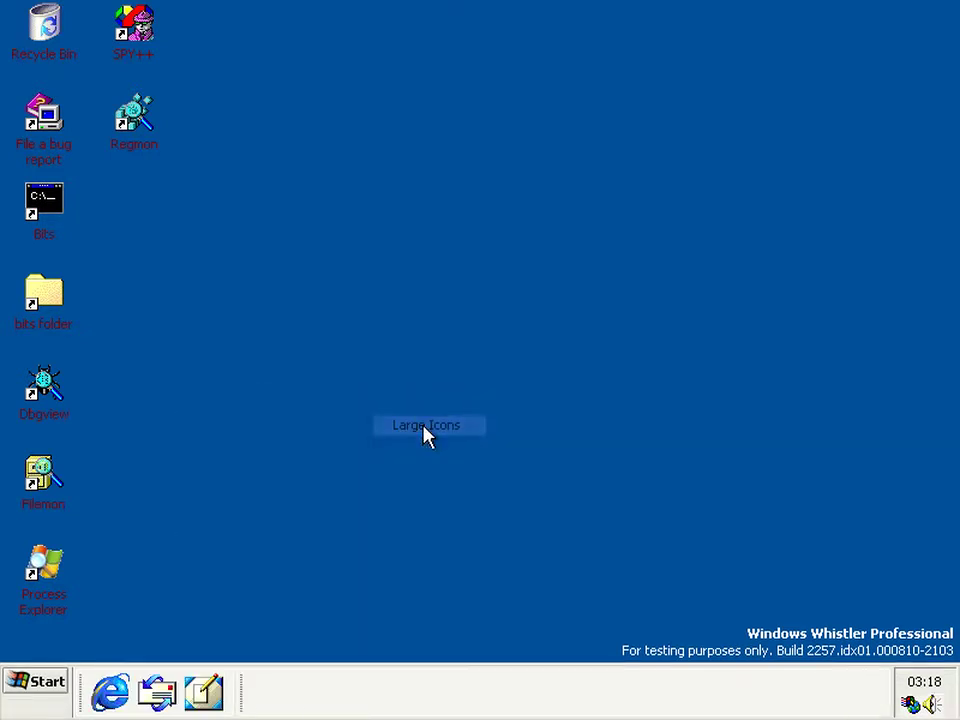
drag(244, 692, 245, 706)
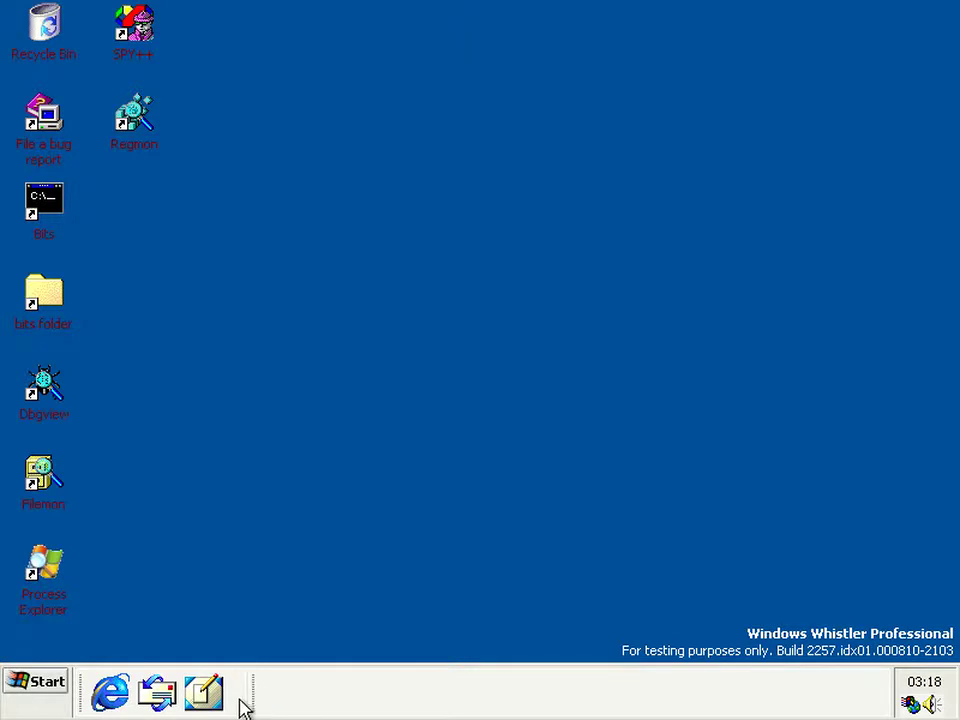
Look at the Logos choice among the Quick Launch toolbar's view options and dismiss it without choosing
right_click(243, 706)
mouse_move(312, 412)
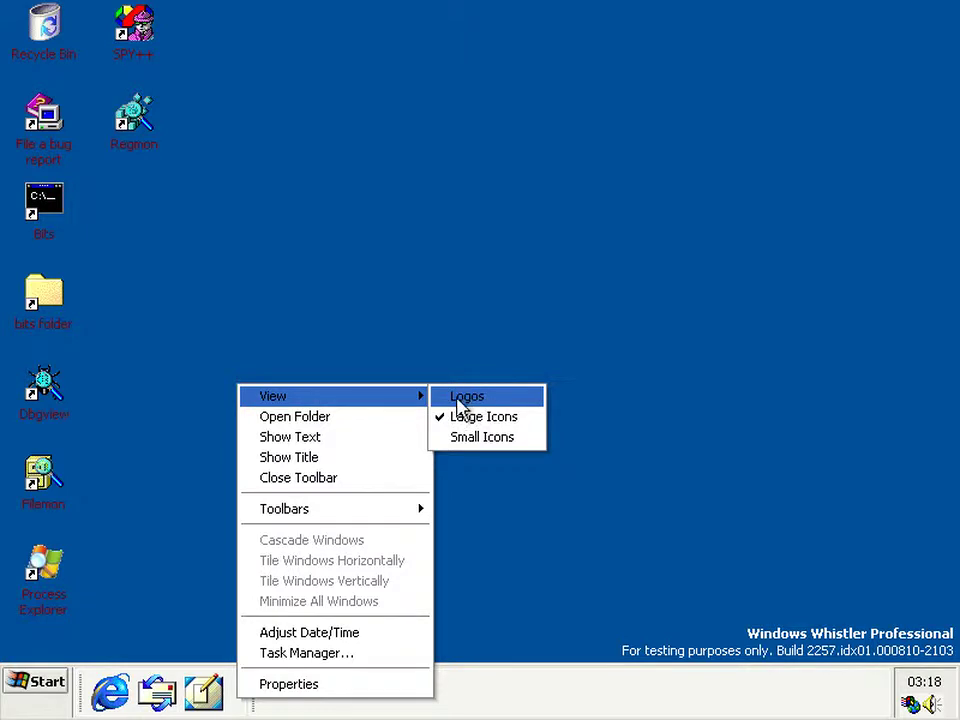
click(511, 606)
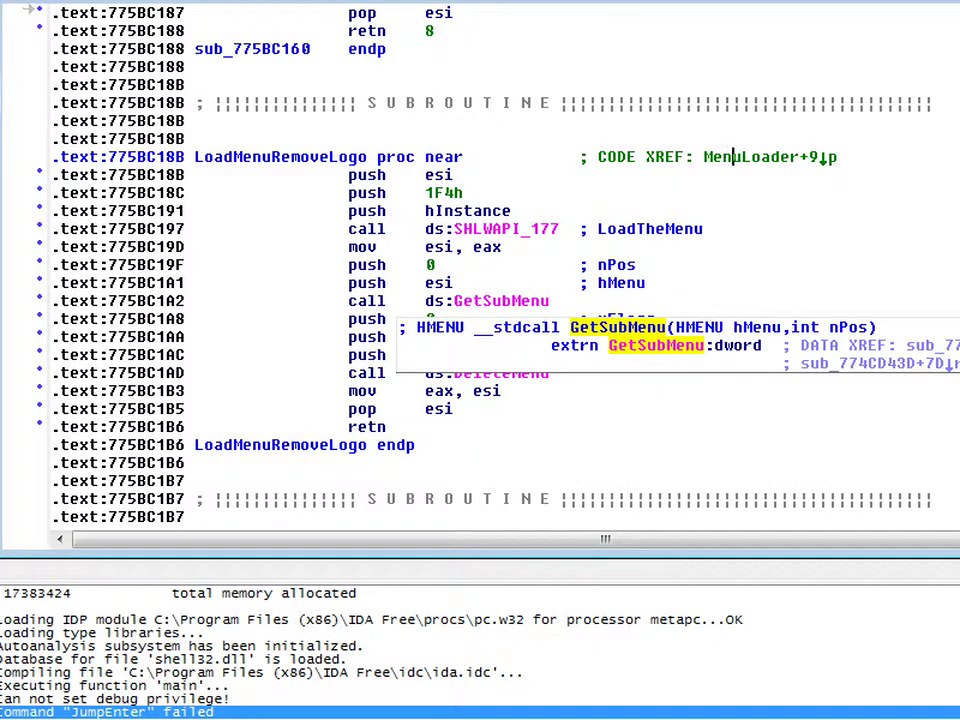
Switch to IDA and examine the GetSubMenu and DeleteMenu calls in the LoadMenuRemoveLogo subroutine of shell32.dll
click(432, 337)
click(568, 374)
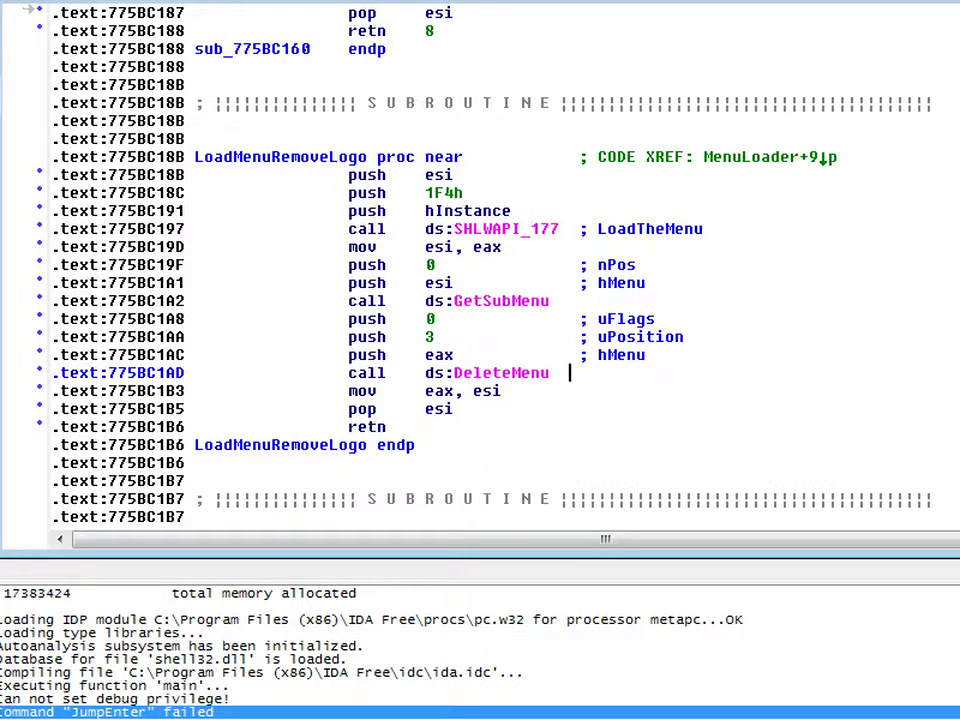
click(301, 300)
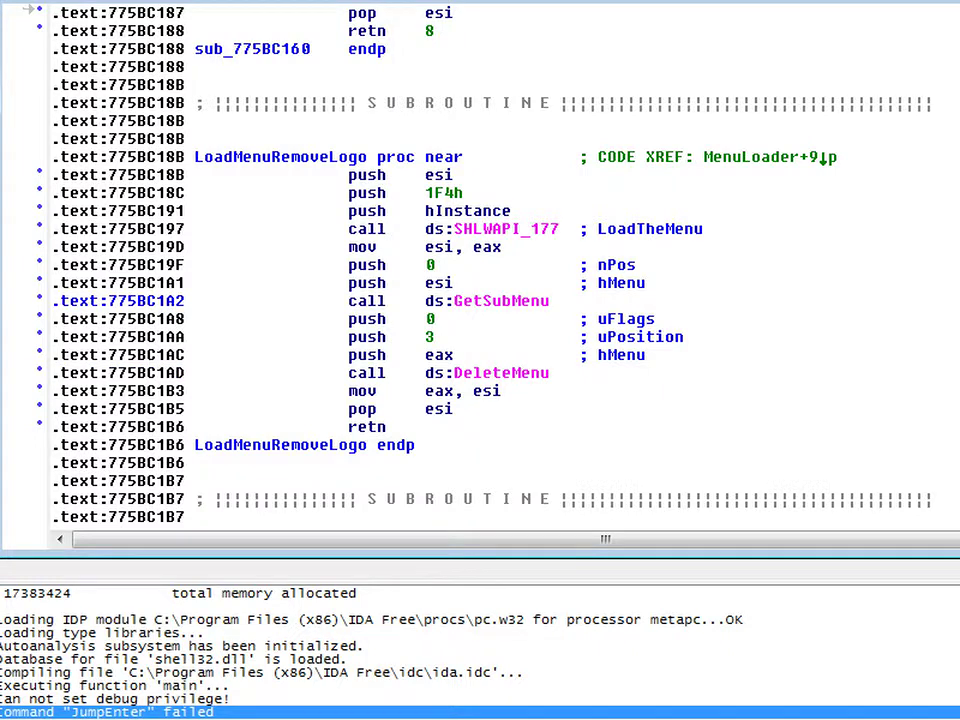
Return to the MenuLoader routine and examine its GetSubMenu and DeleteMenu calls near the end
key(Escape)
scroll(504, 154, down, 13)
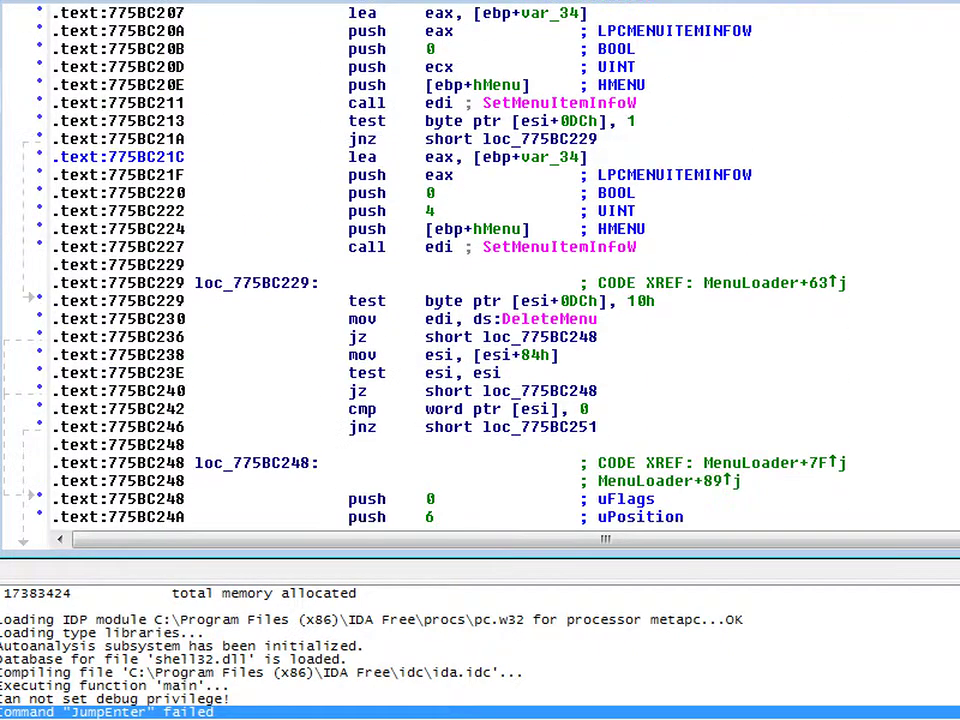
scroll(504, 154, down, 4)
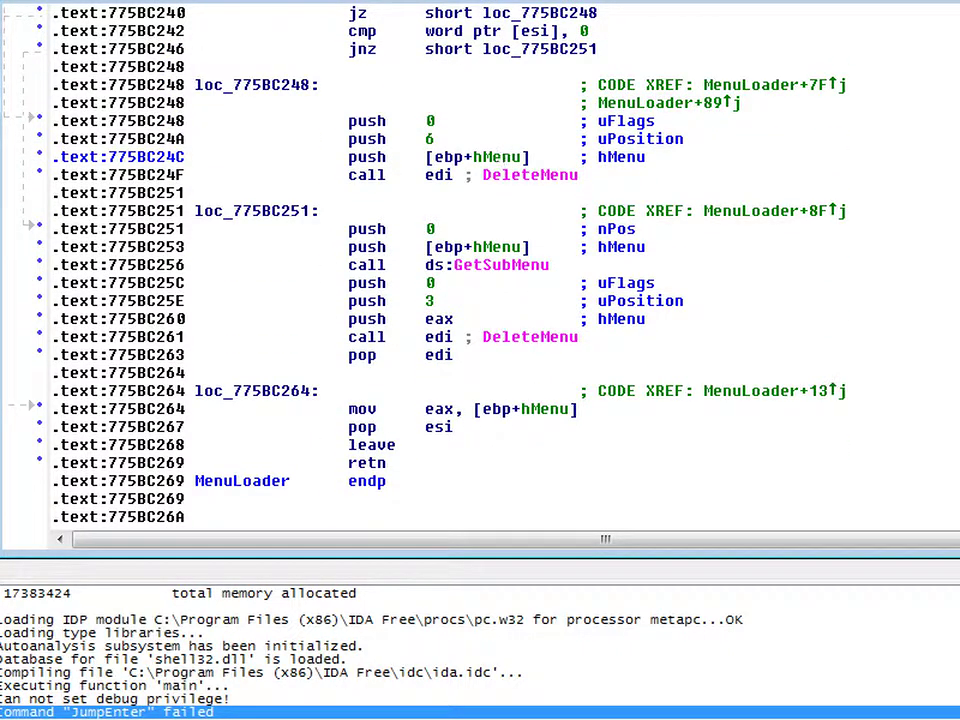
click(272, 300)
click(445, 390)
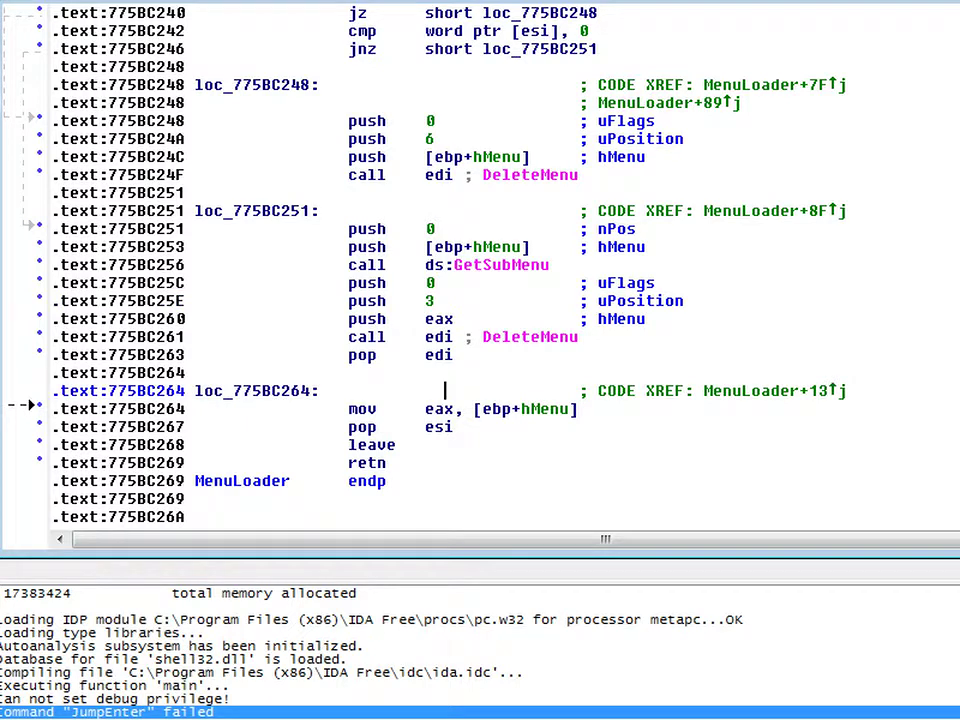
Return to the Windows Whistler desktop and examine the Logos and Large Icons choices among the Quick Launch toolbar's view options
click(611, 640)
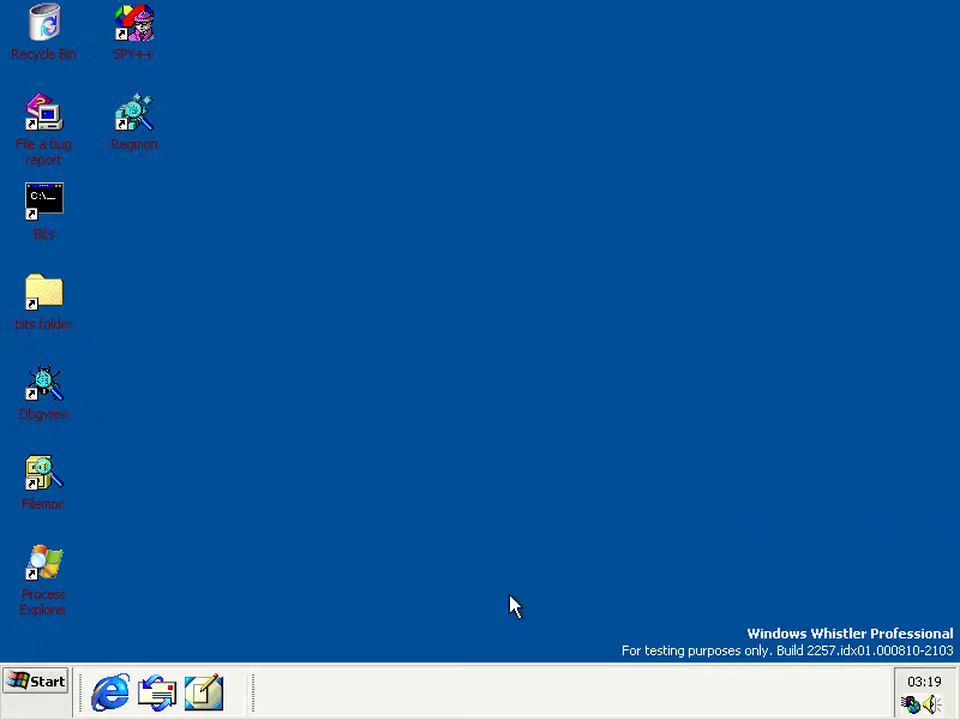
right_click(238, 690)
mouse_move(407, 398)
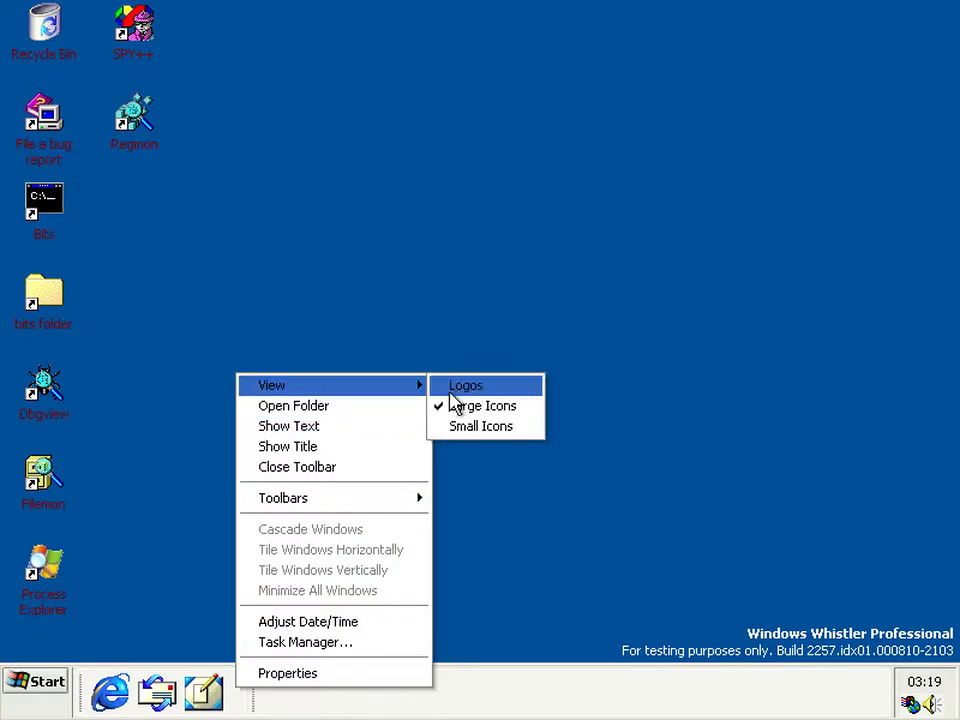
click(450, 400)
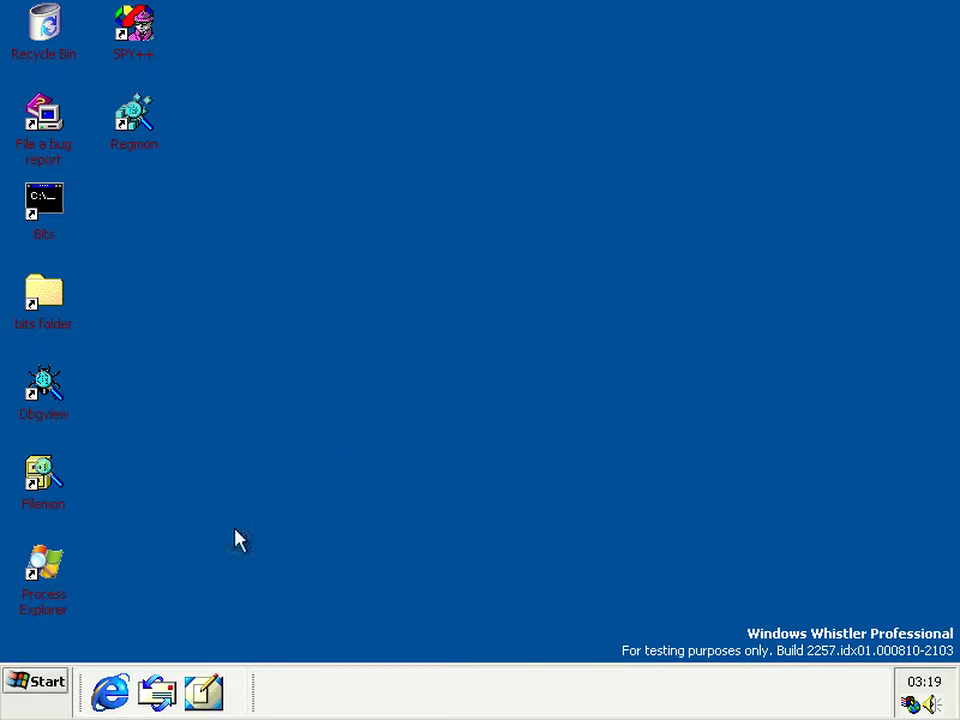
right_click(246, 698)
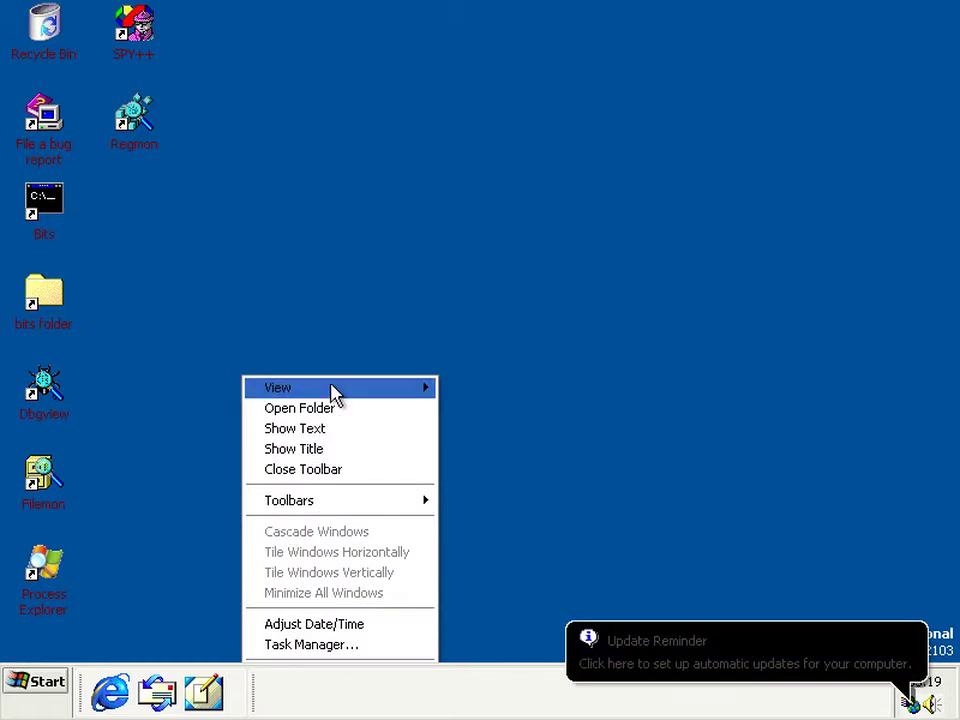
mouse_move(332, 388)
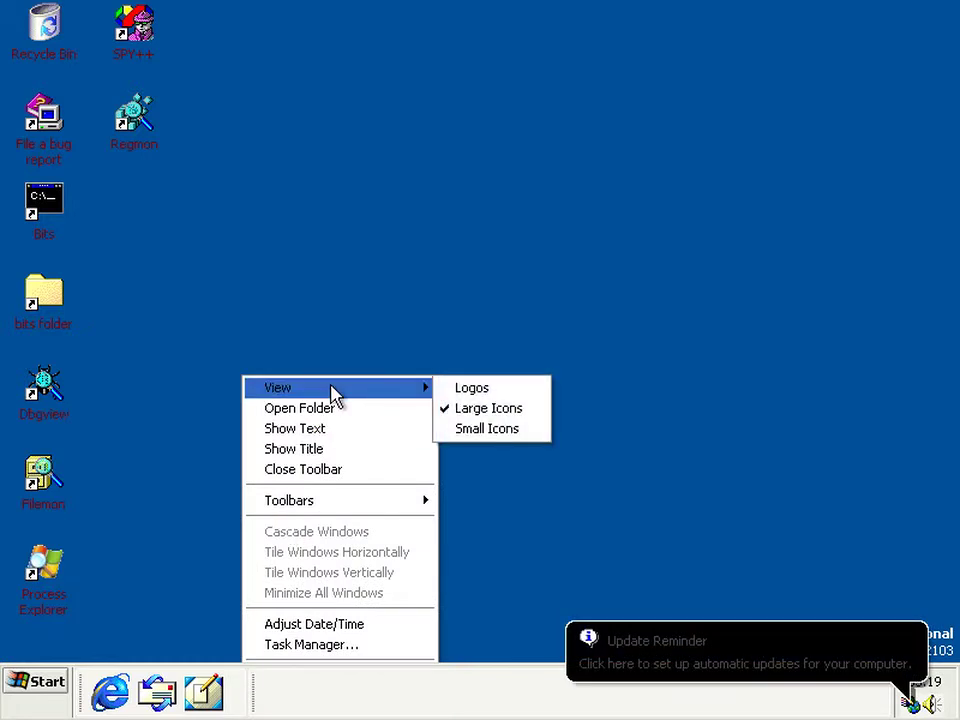
click(537, 398)
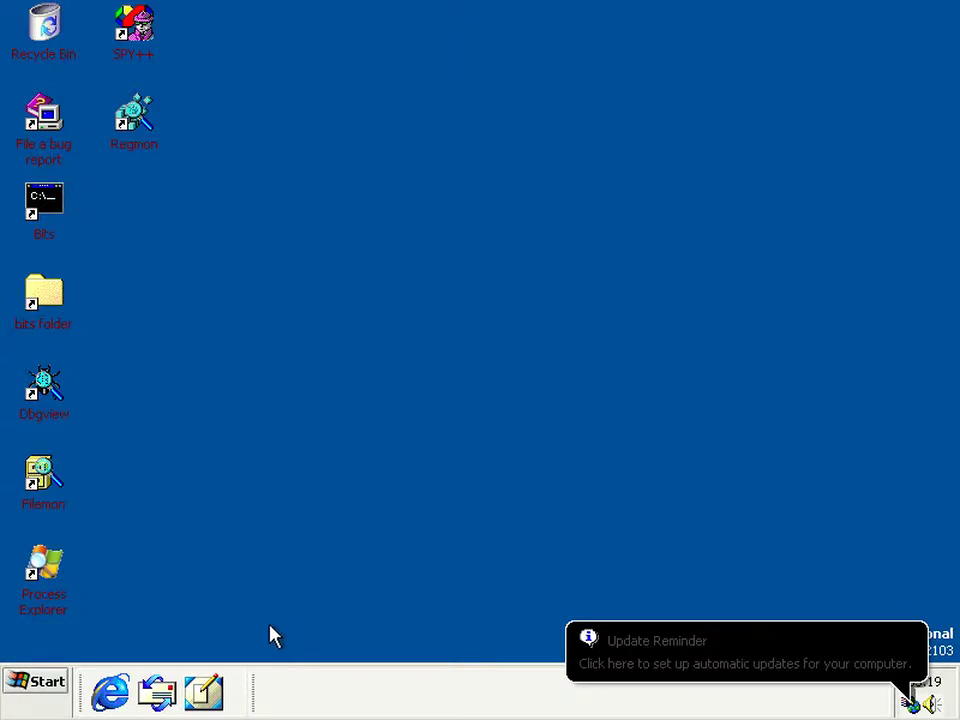
Set the Quick Launch toolbar to Small Icons and shrink the taskbar to a single row
right_click(242, 690)
mouse_move(392, 388)
click(460, 421)
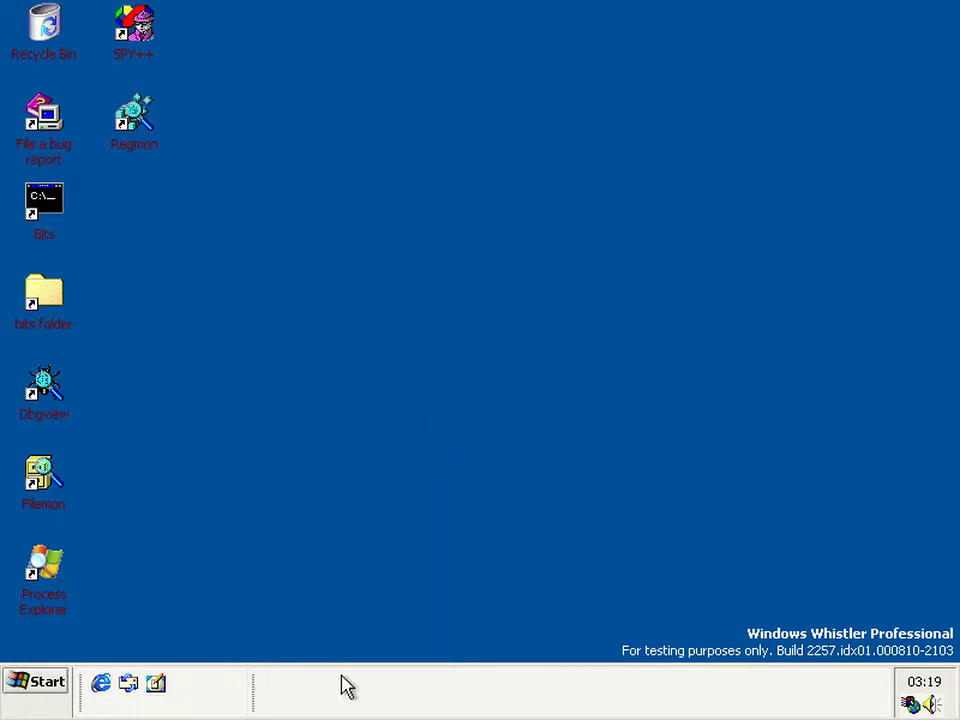
drag(343, 664, 343, 699)
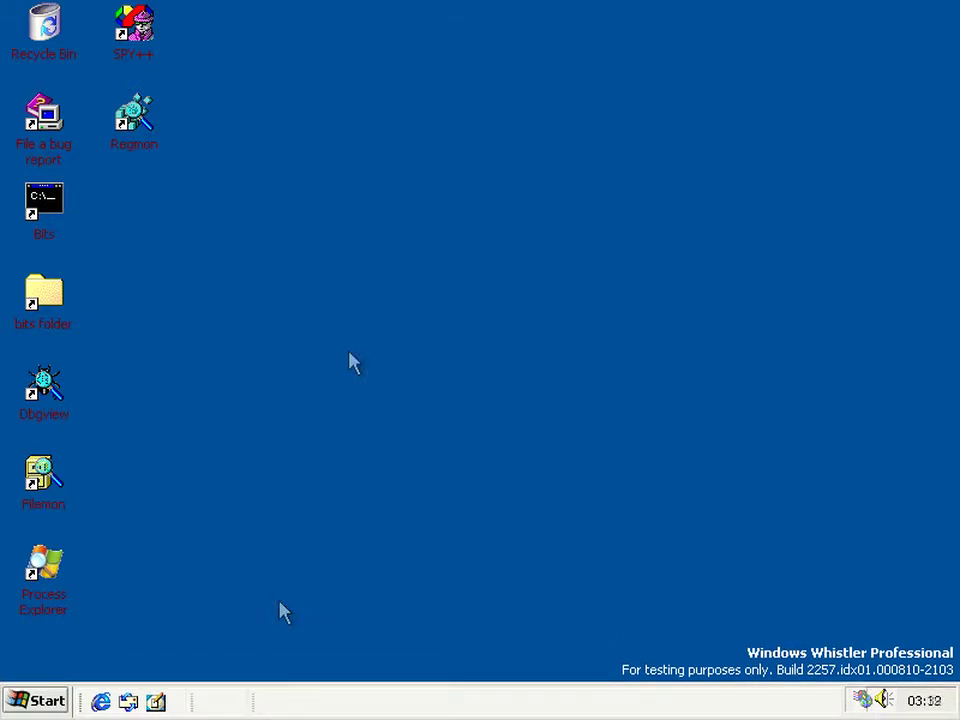
Open the properties of the bits folder desktop shortcut and look through its General, Security and Shortcut pages
right_click(33, 302)
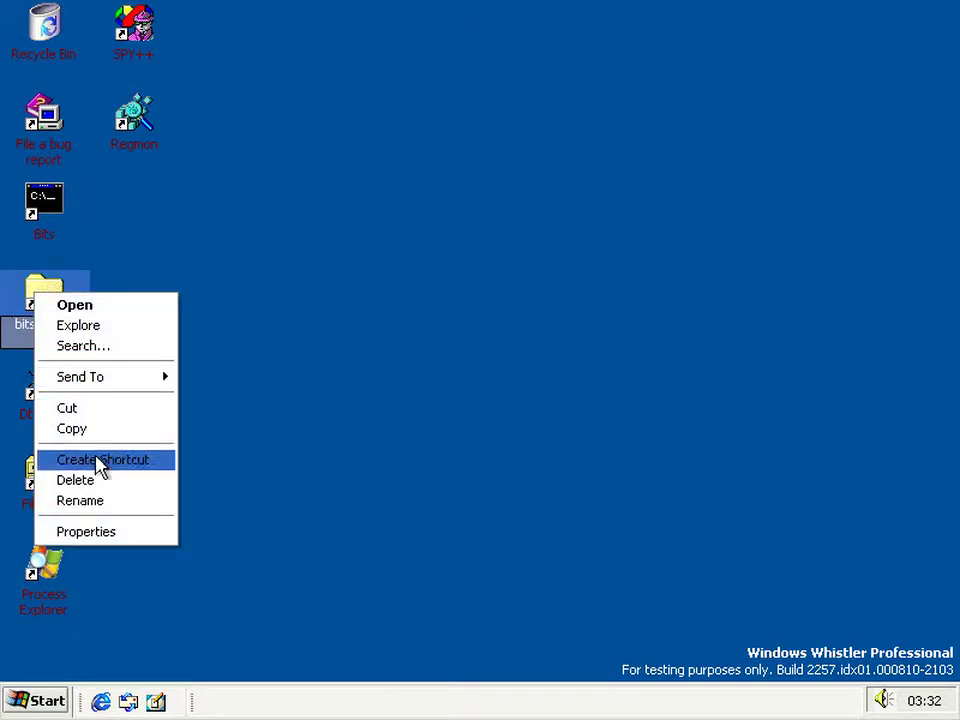
click(85, 531)
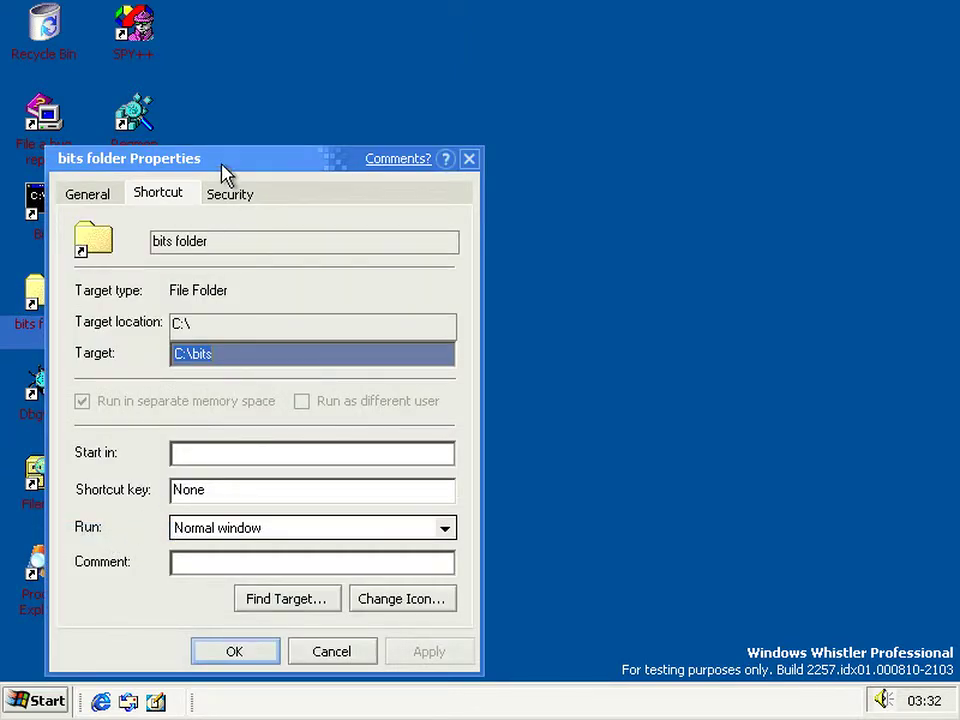
drag(228, 168, 263, 169)
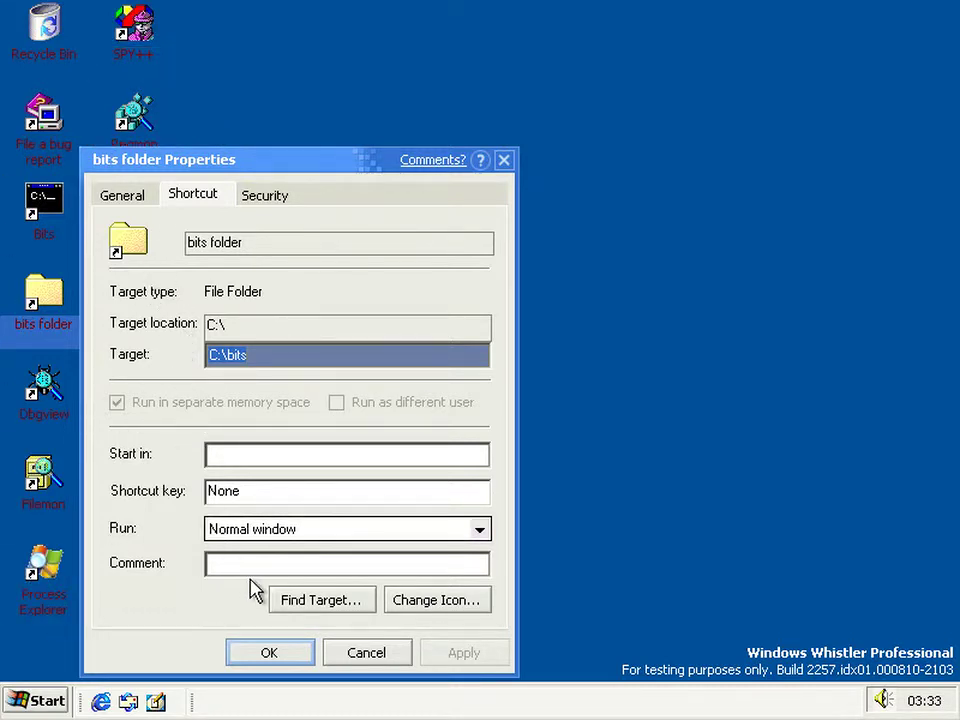
click(118, 195)
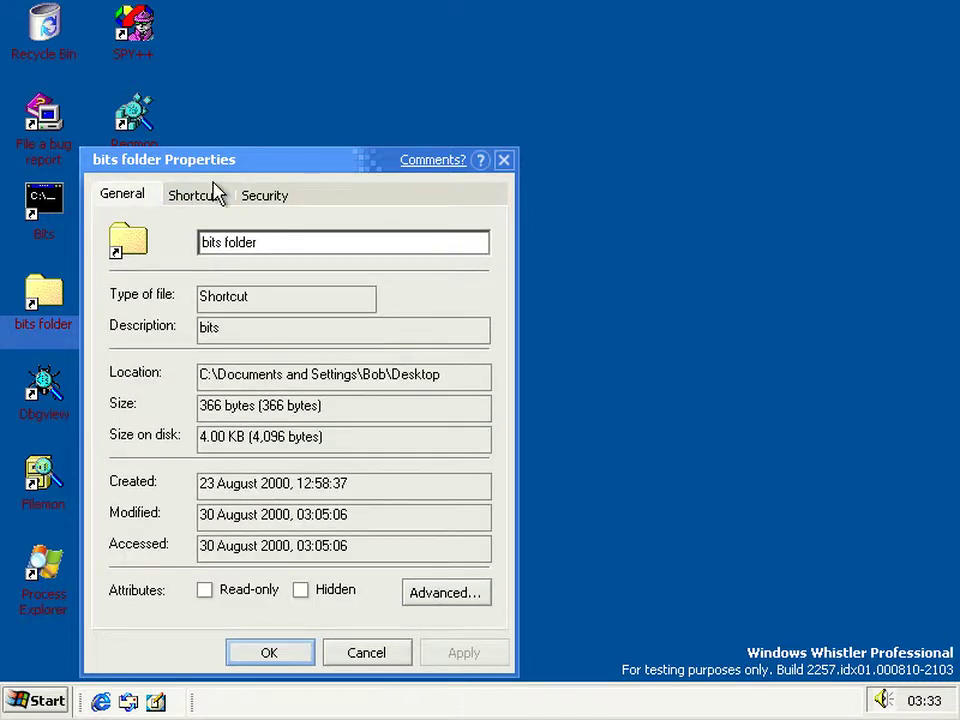
click(262, 196)
click(194, 196)
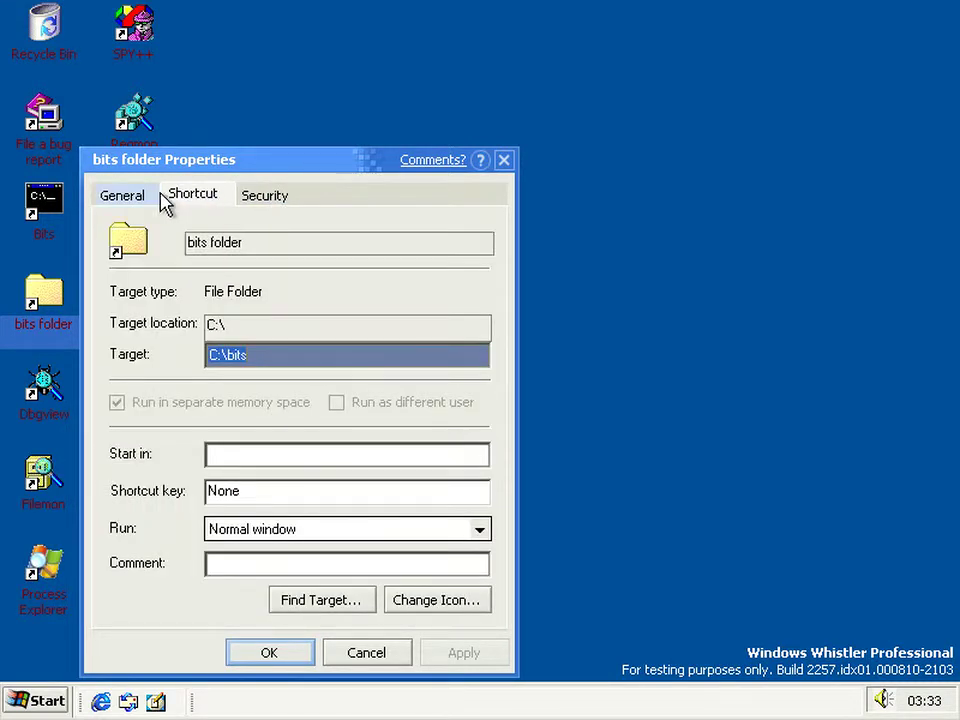
Find the bits folder shortcut's target, switch repeatedly between its Security, General and Shortcut property pages, and dismiss the properties without changes
click(283, 600)
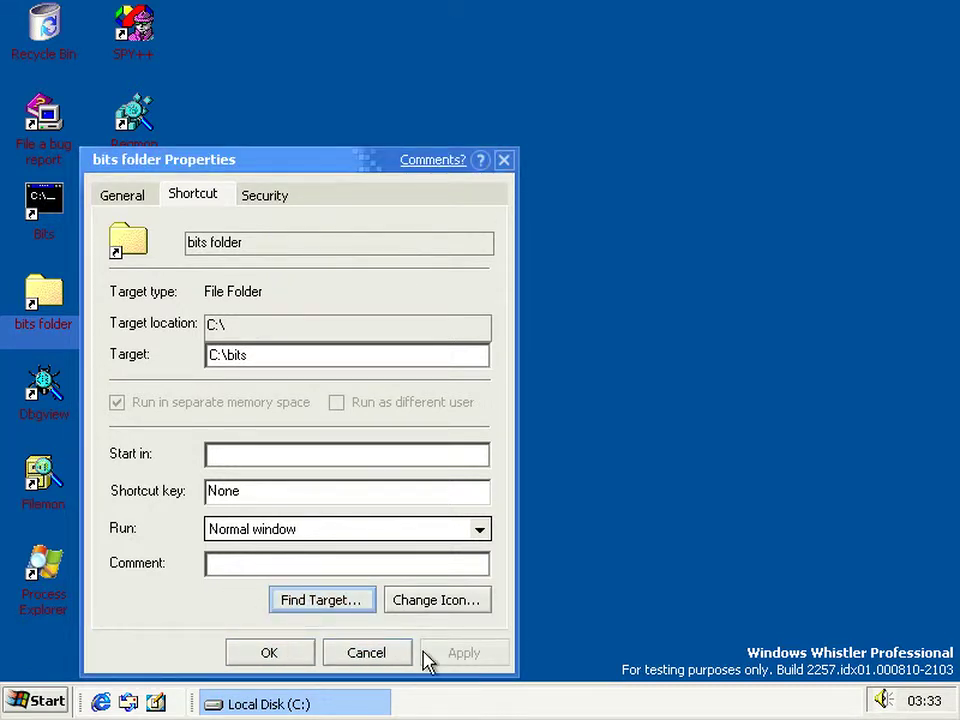
click(269, 201)
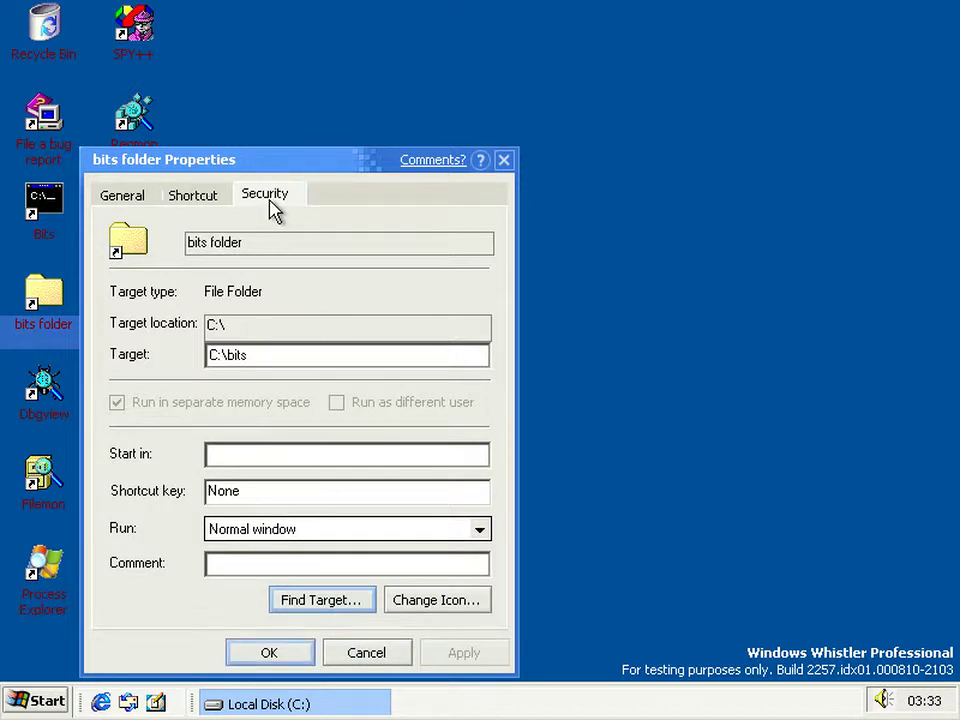
click(140, 200)
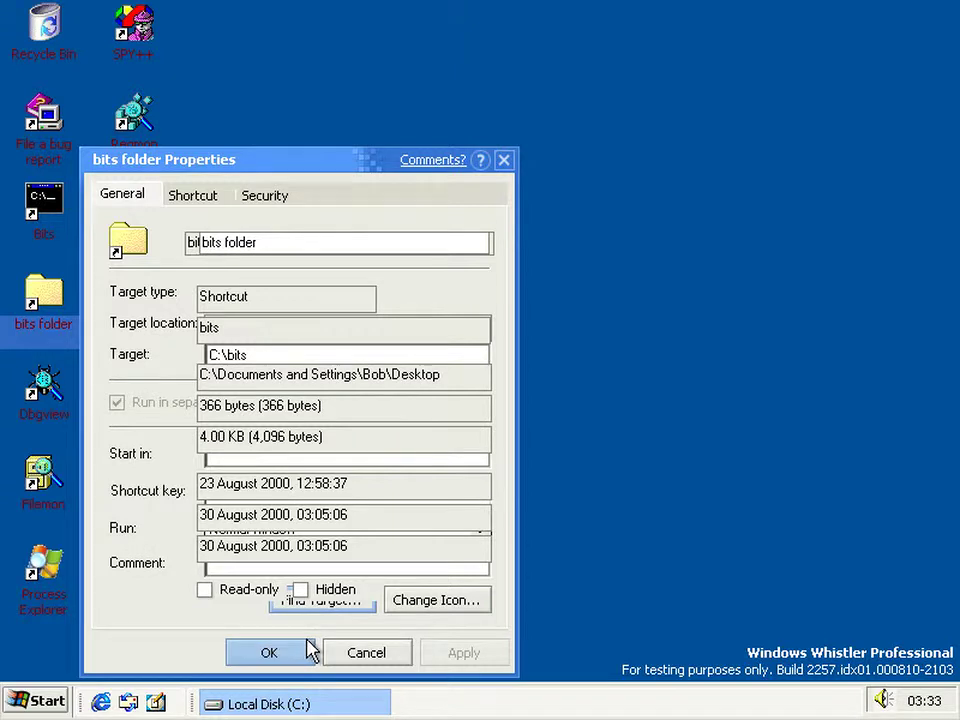
click(242, 199)
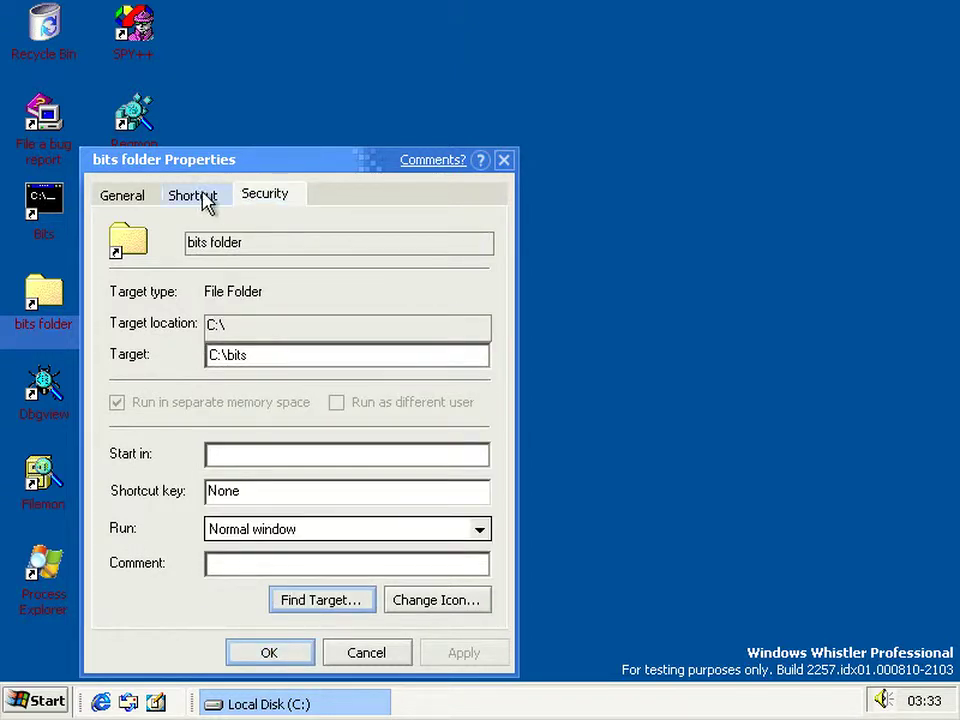
click(204, 204)
click(148, 197)
click(190, 196)
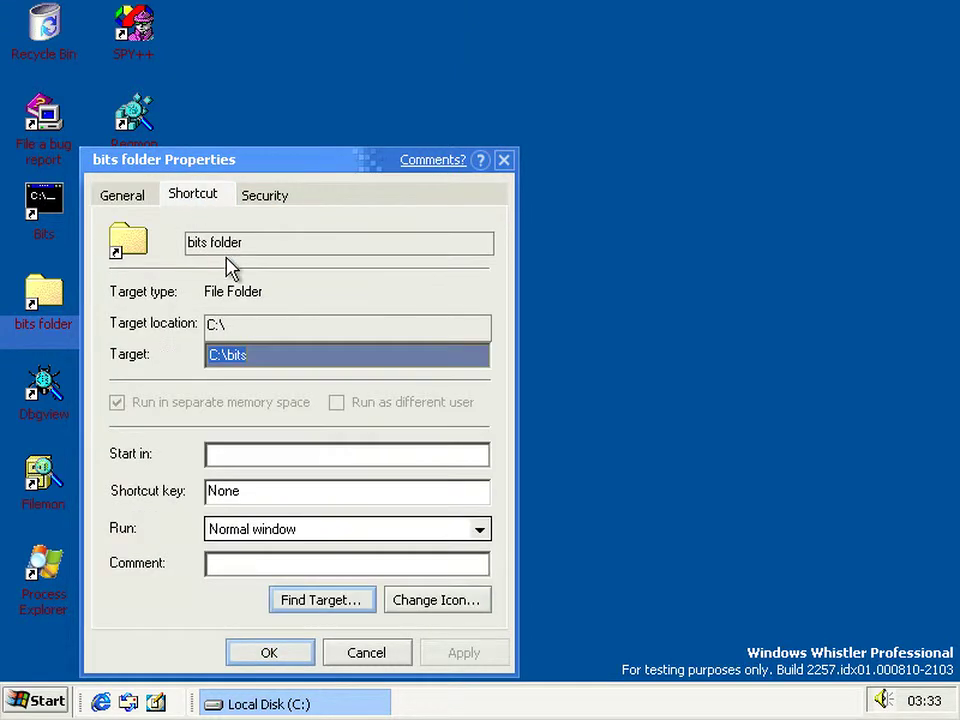
click(112, 198)
click(185, 199)
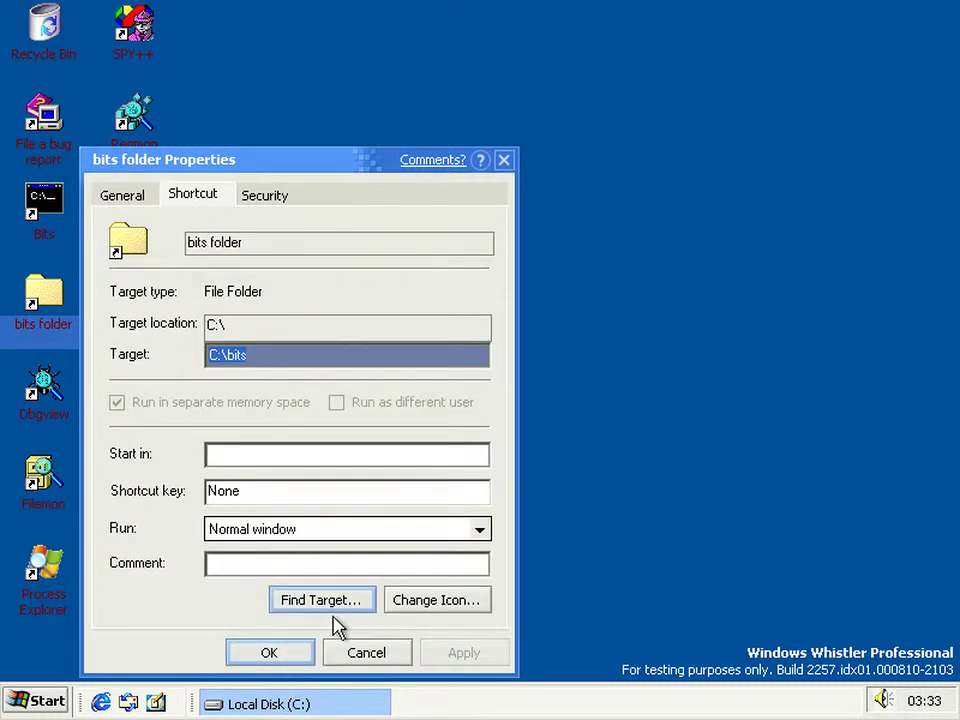
click(350, 654)
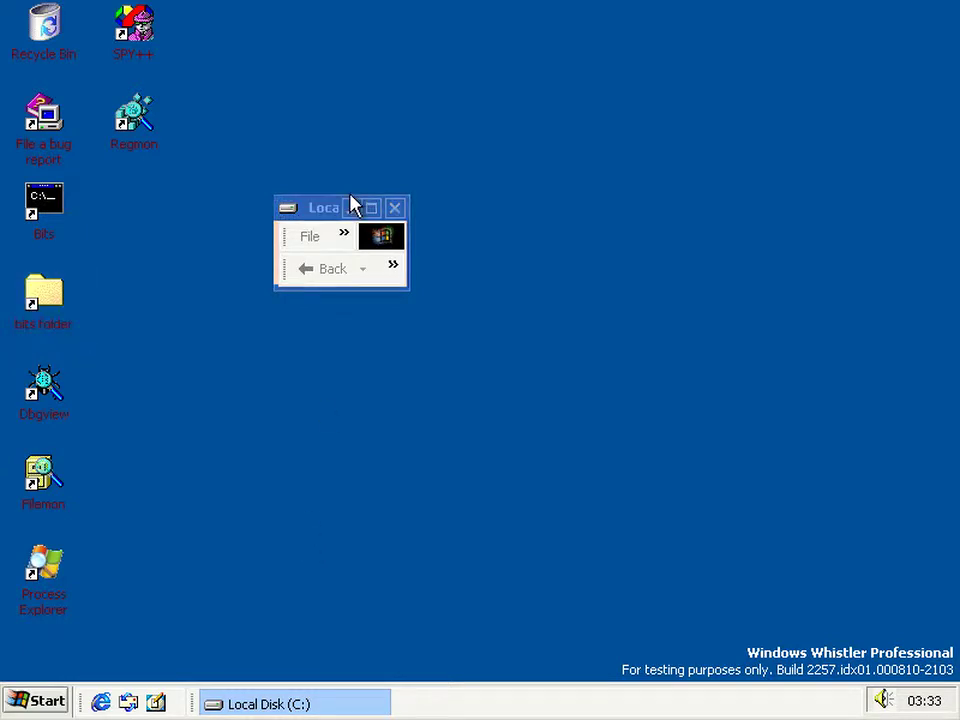
Reopen the bits folder shortcut's properties and find its target repeatedly, viewing the Security page and returning to the Shortcut page in between
right_click(60, 310)
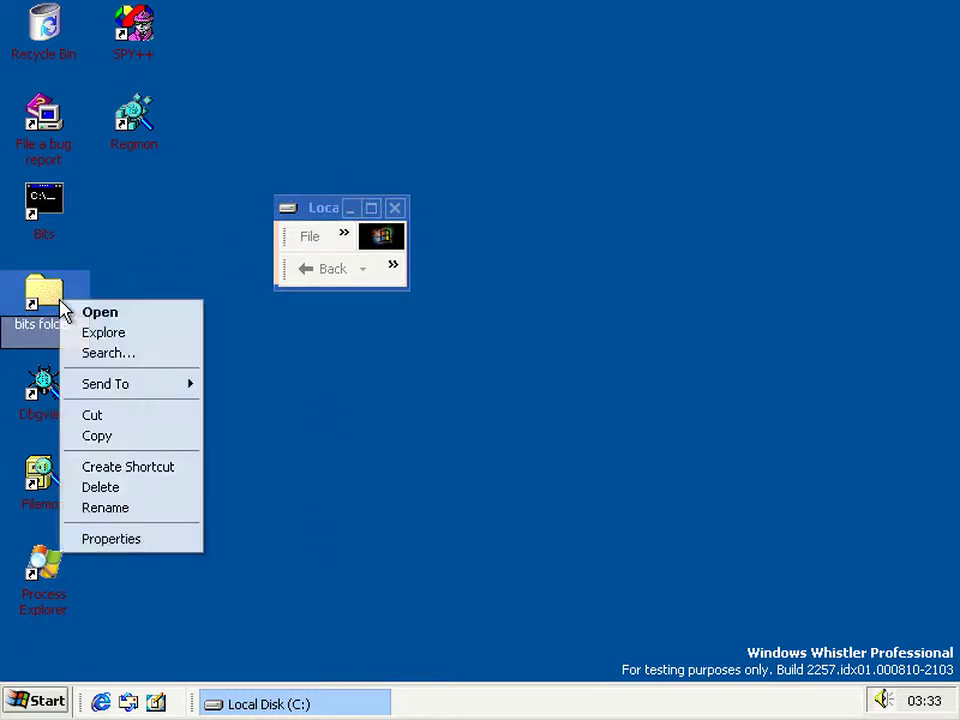
click(112, 539)
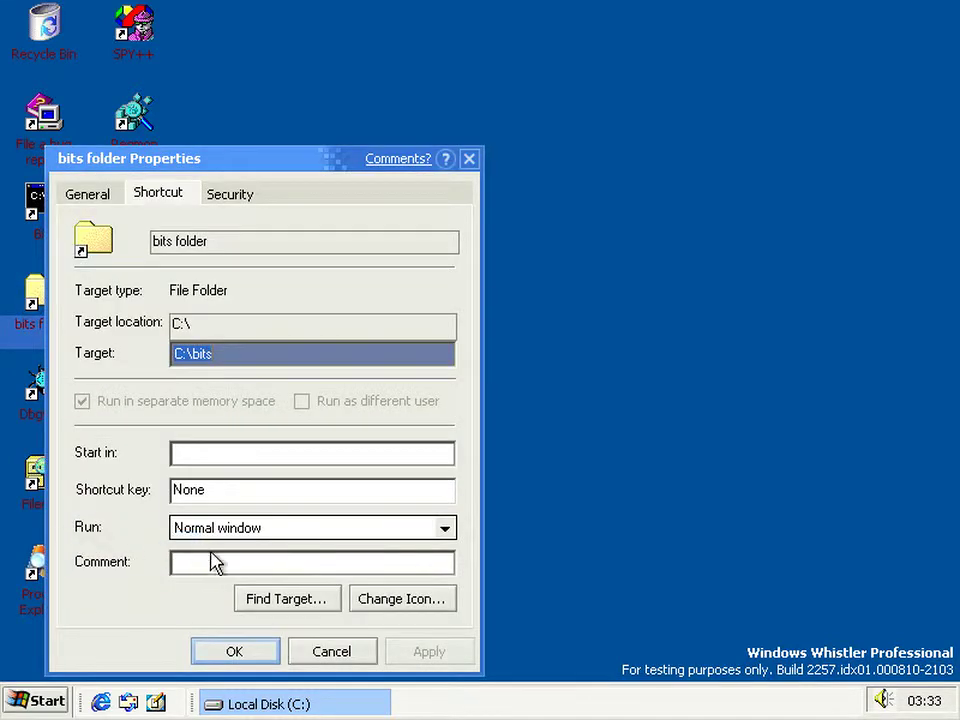
click(270, 600)
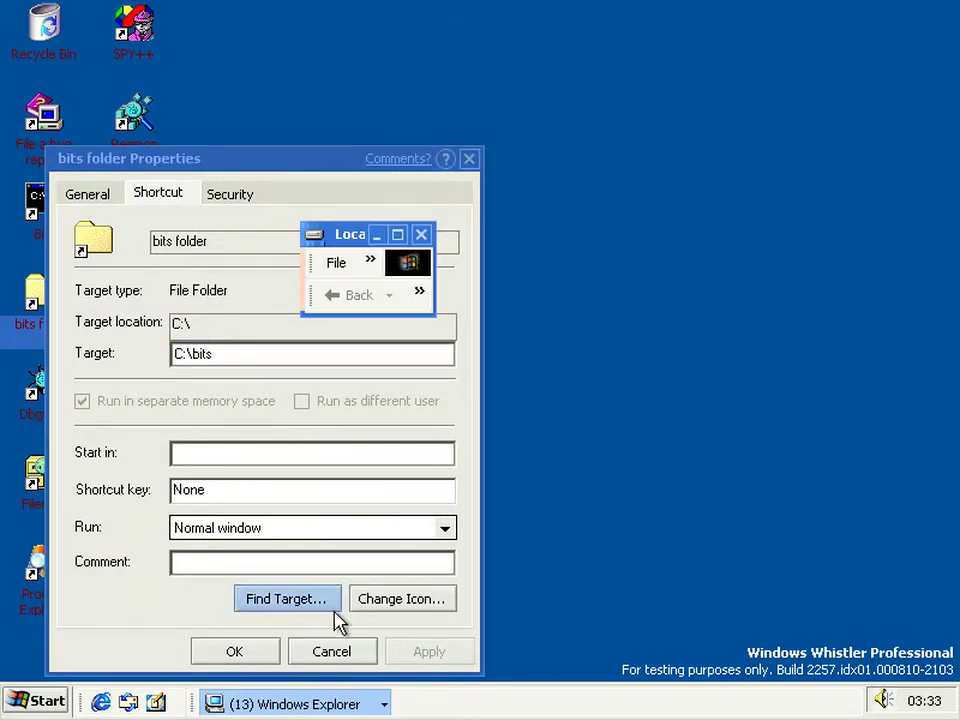
click(336, 628)
click(242, 600)
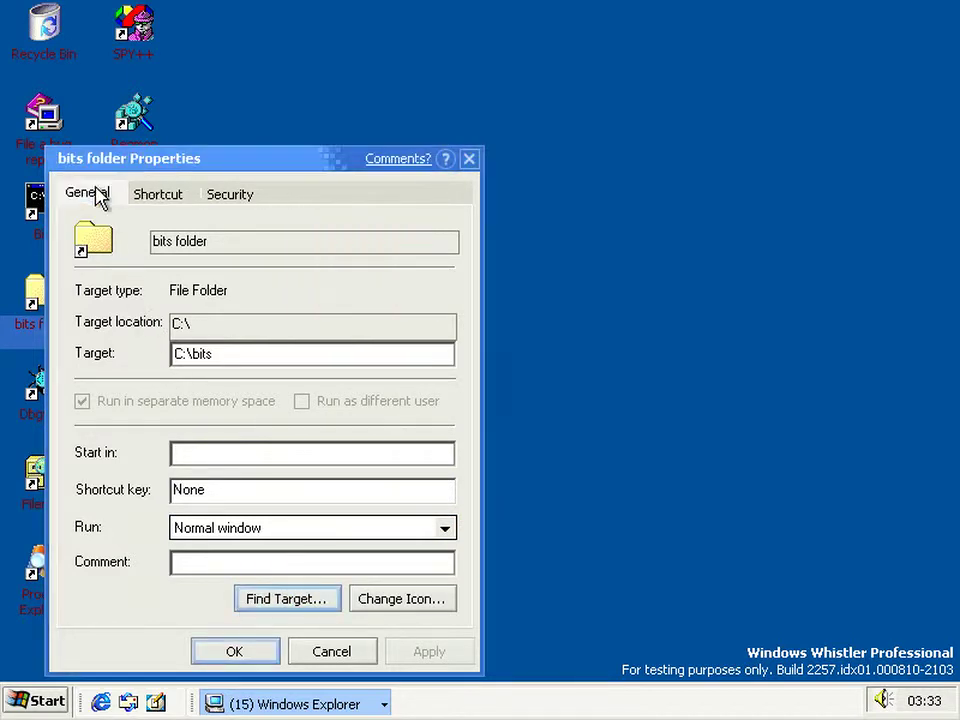
click(222, 198)
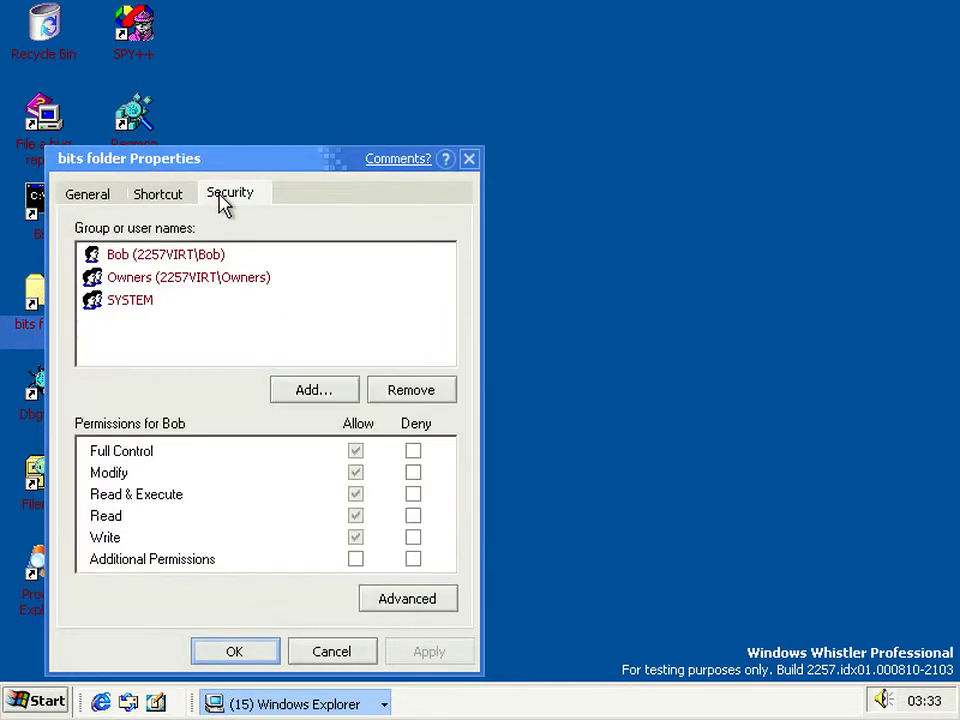
click(156, 194)
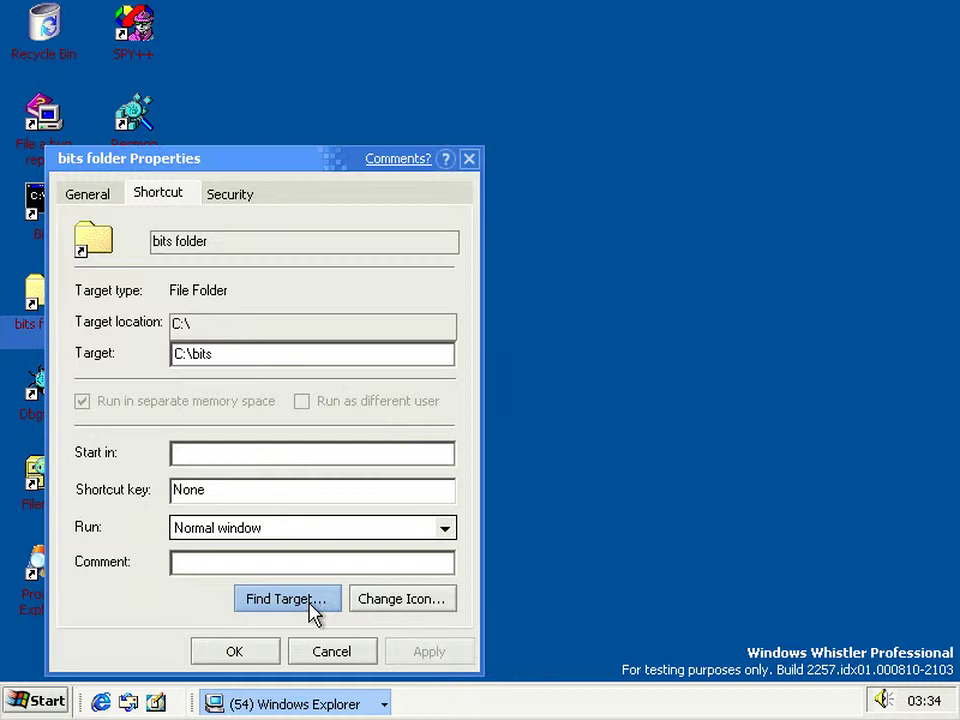
Minimize the whole group of Windows Explorer windows and list the windows it contains
right_click(308, 703)
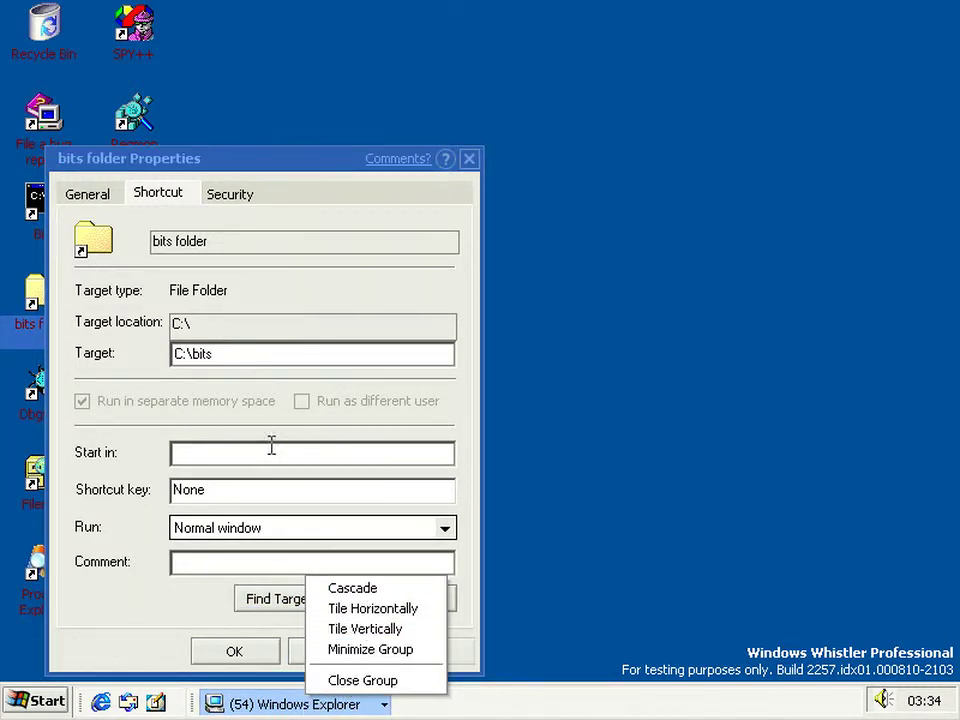
click(368, 650)
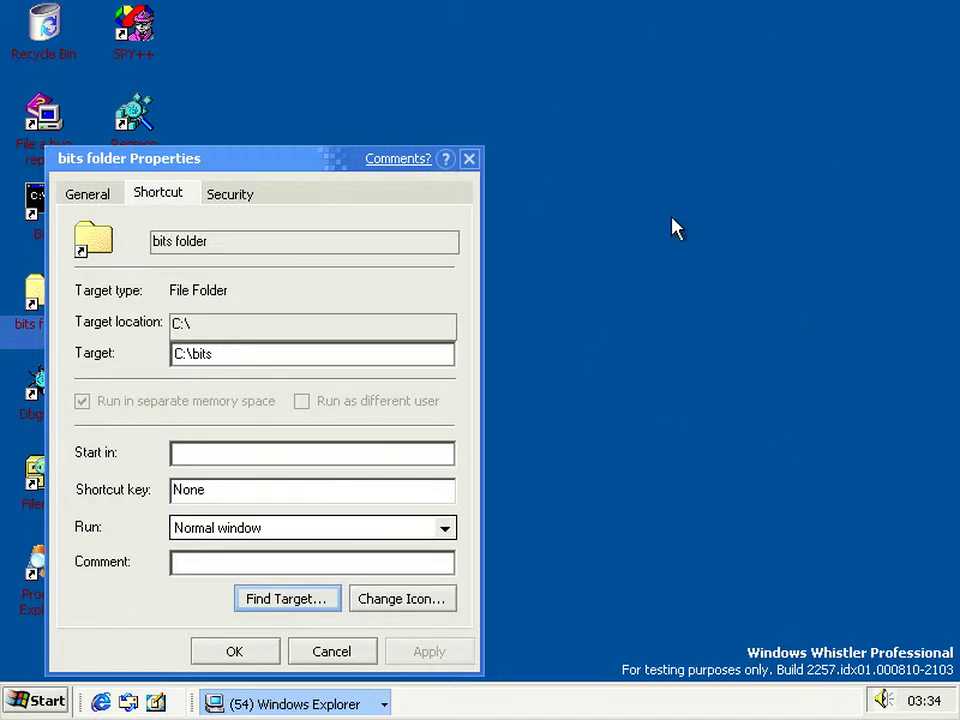
click(274, 704)
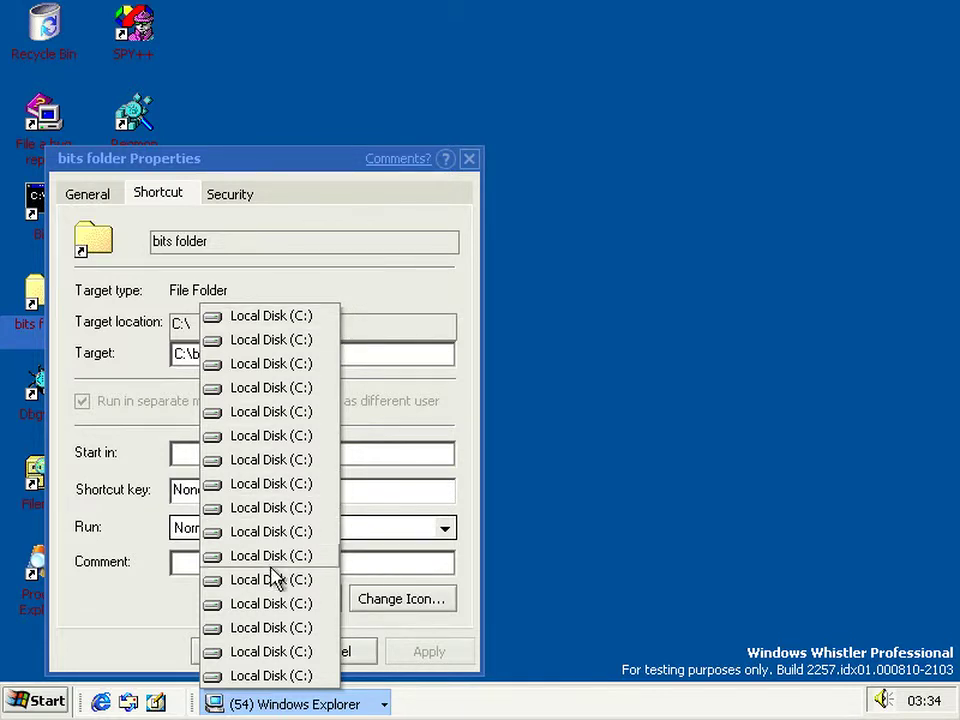
Tile the grouped Windows Explorer windows horizontally across the desktop and minimize the group again
right_click(288, 706)
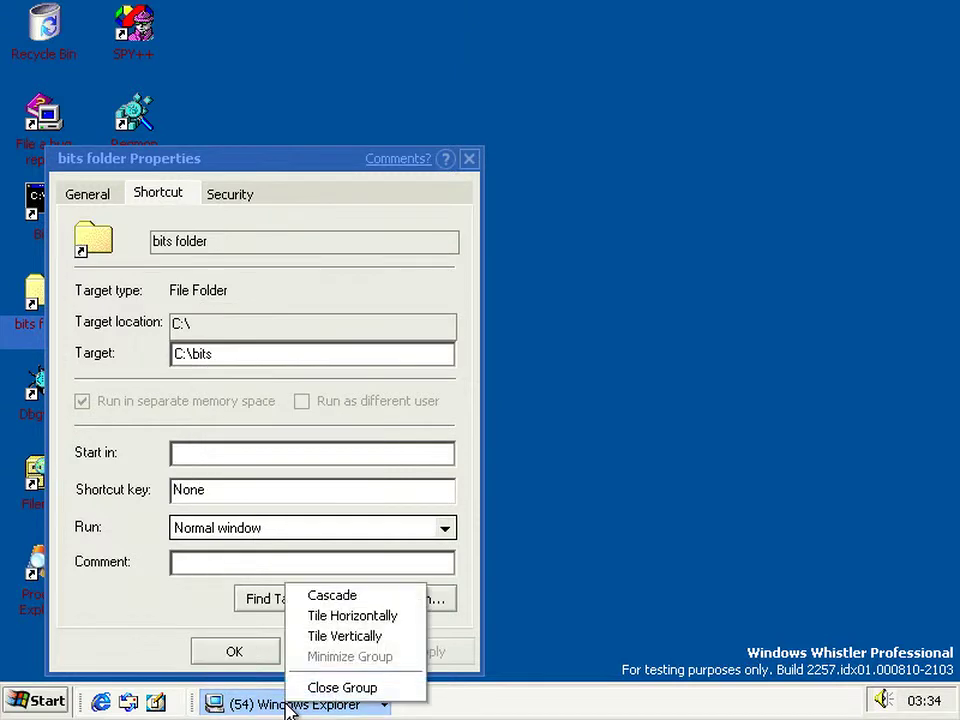
click(318, 617)
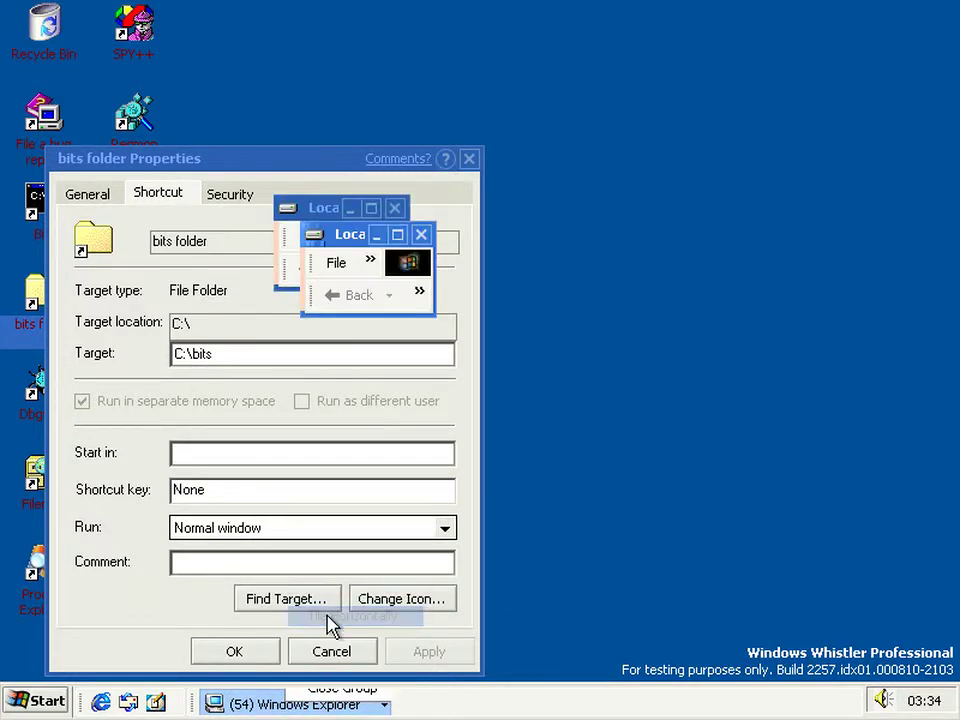
right_click(299, 706)
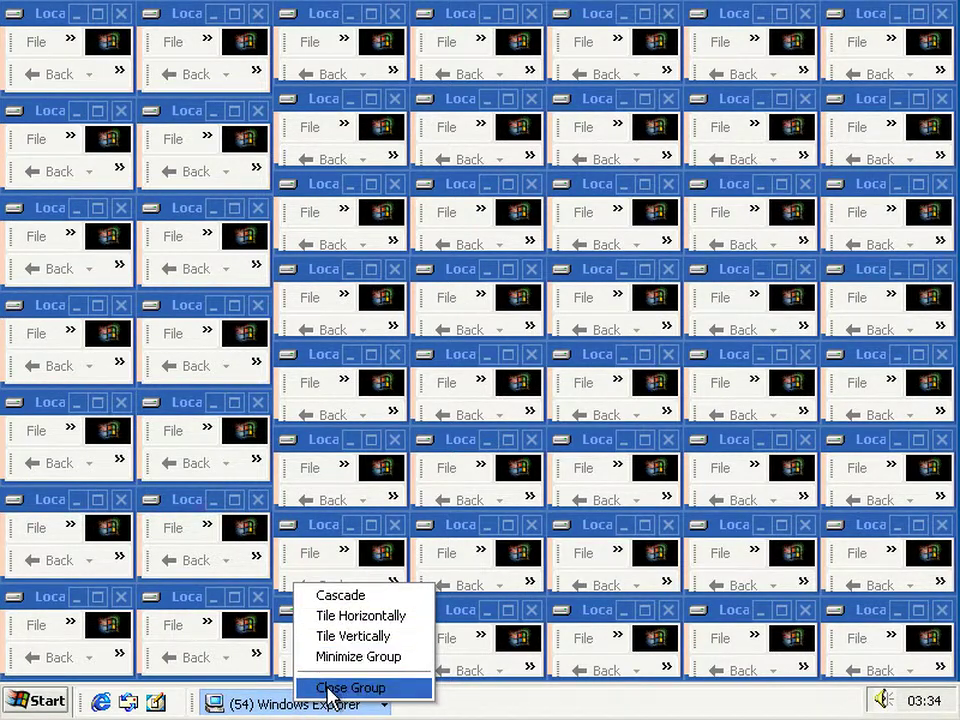
click(341, 660)
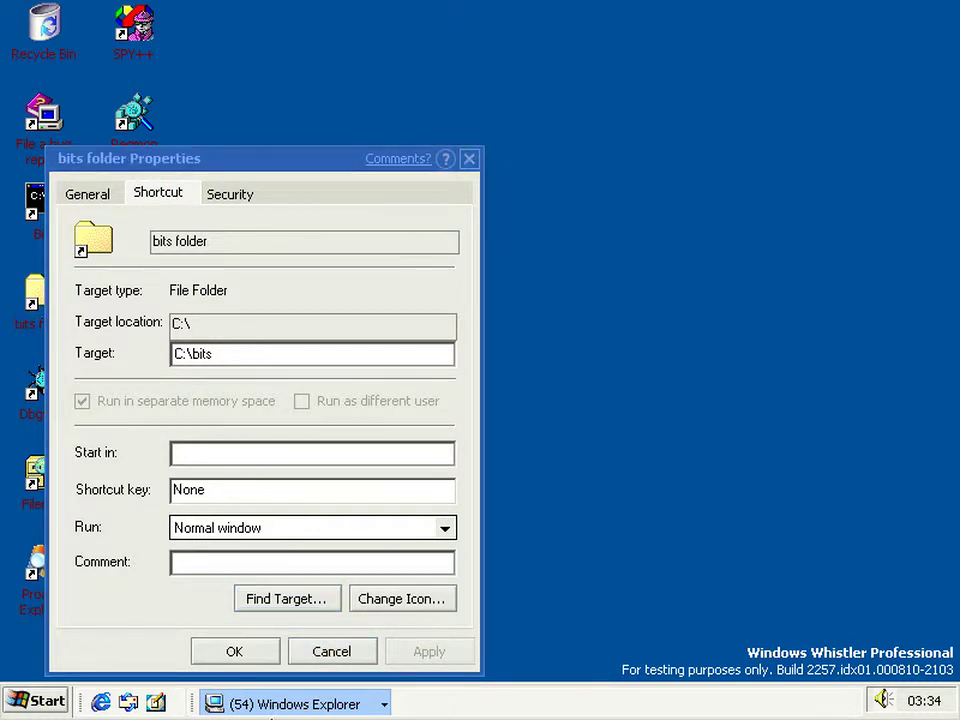
Tile the grouped Windows Explorer windows vertically across the desktop and close the whole group
right_click(272, 705)
click(313, 640)
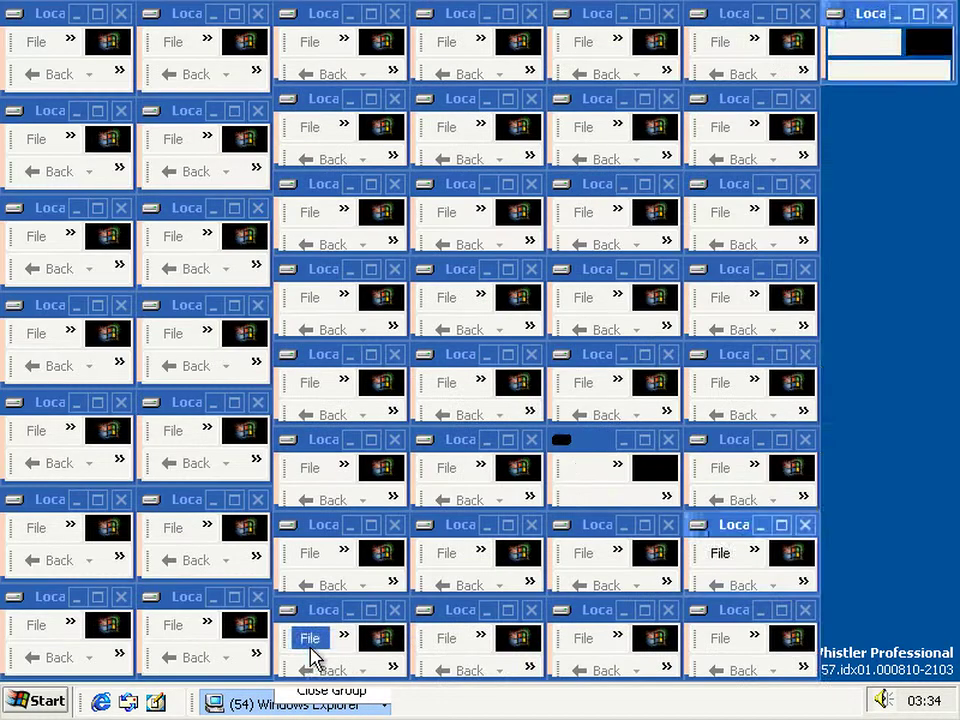
right_click(326, 704)
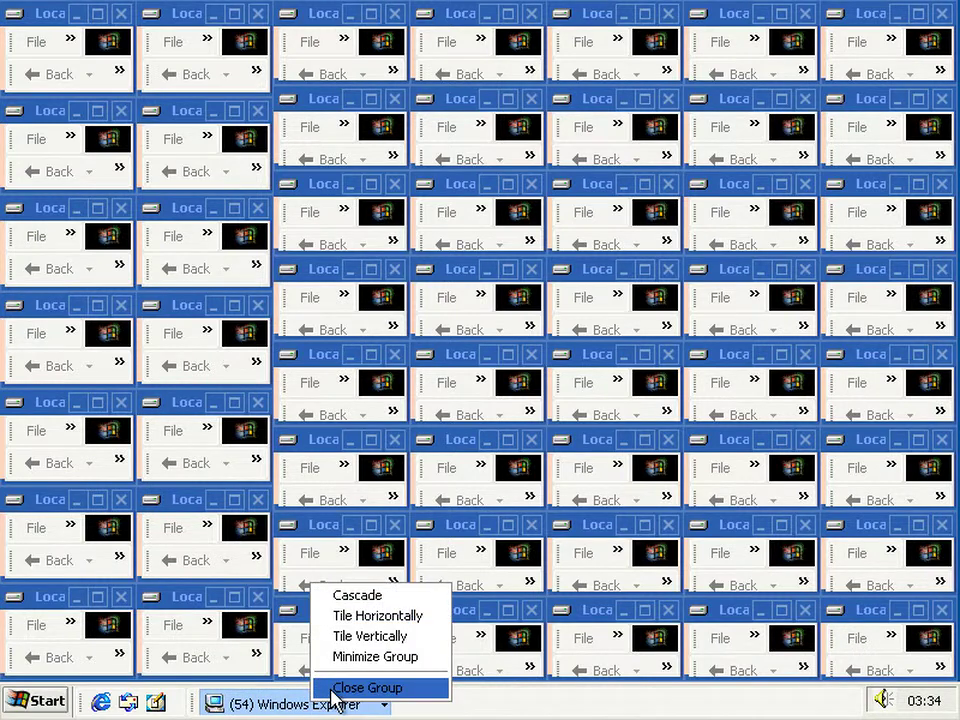
click(334, 688)
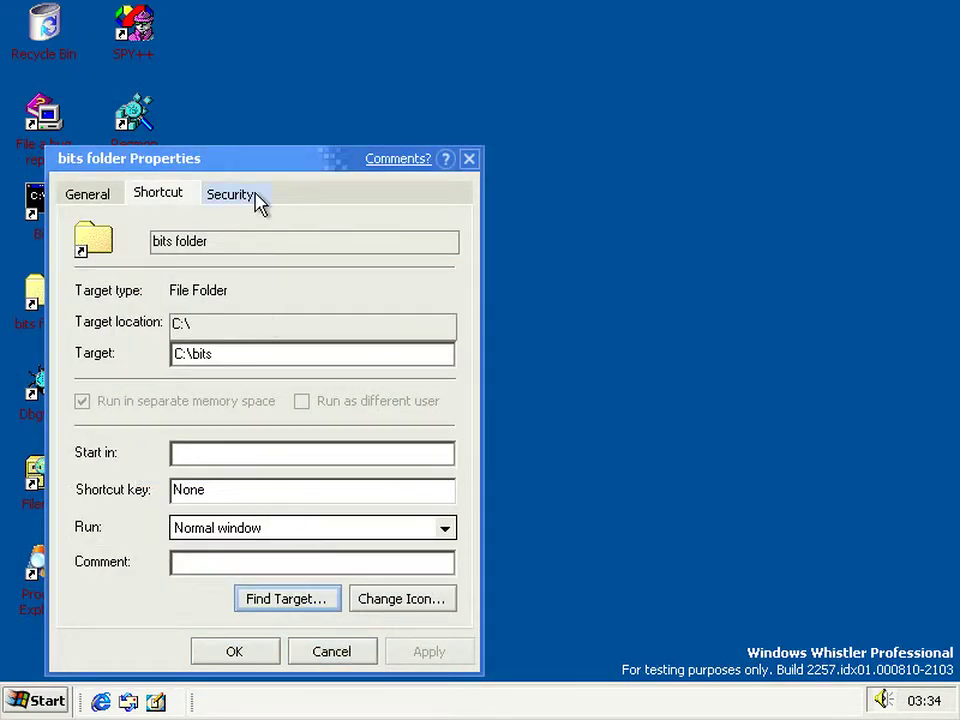
Move the bits folder Properties dialog clear of the desktop icons and view its Change Icon choices without changing the icon
drag(242, 166, 397, 149)
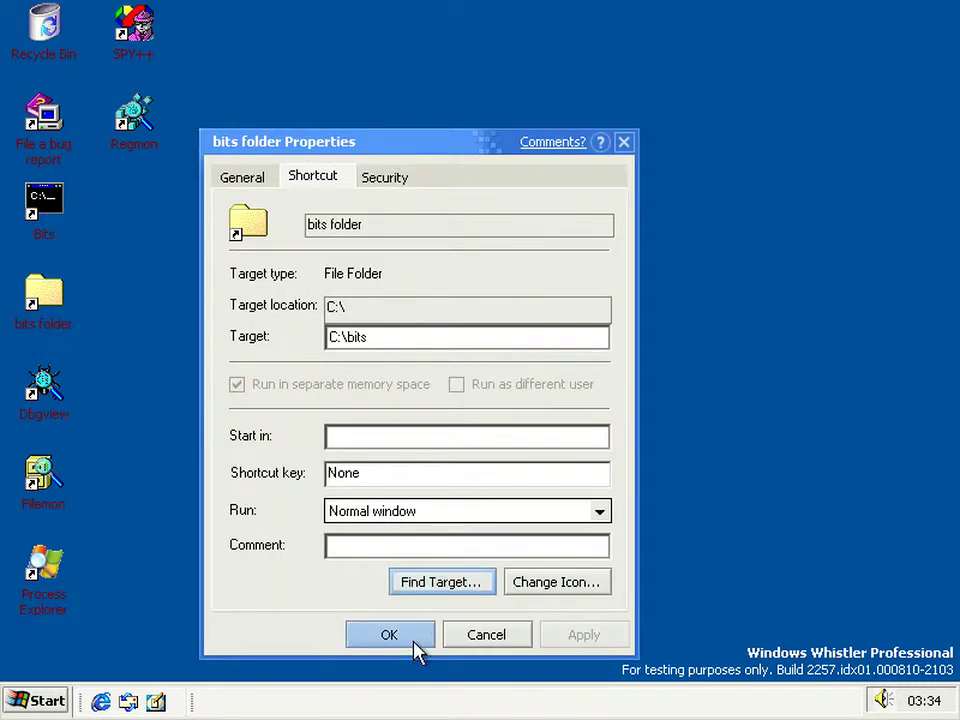
click(554, 583)
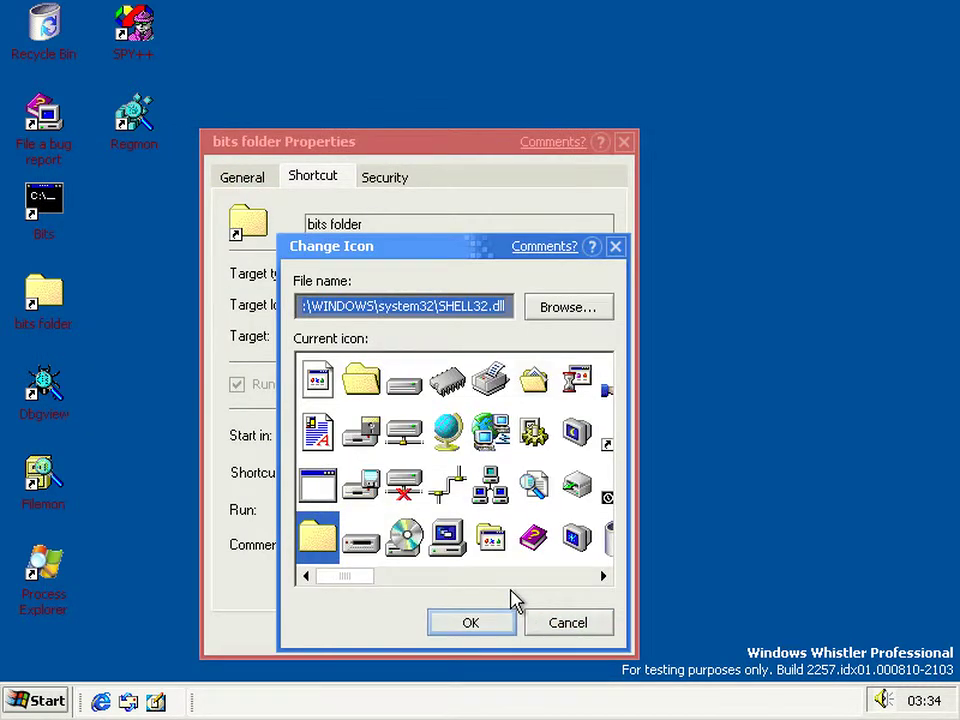
click(563, 625)
Find the bits folder shortcut's target once more and close the resulting Local Disk (C:) window
click(420, 572)
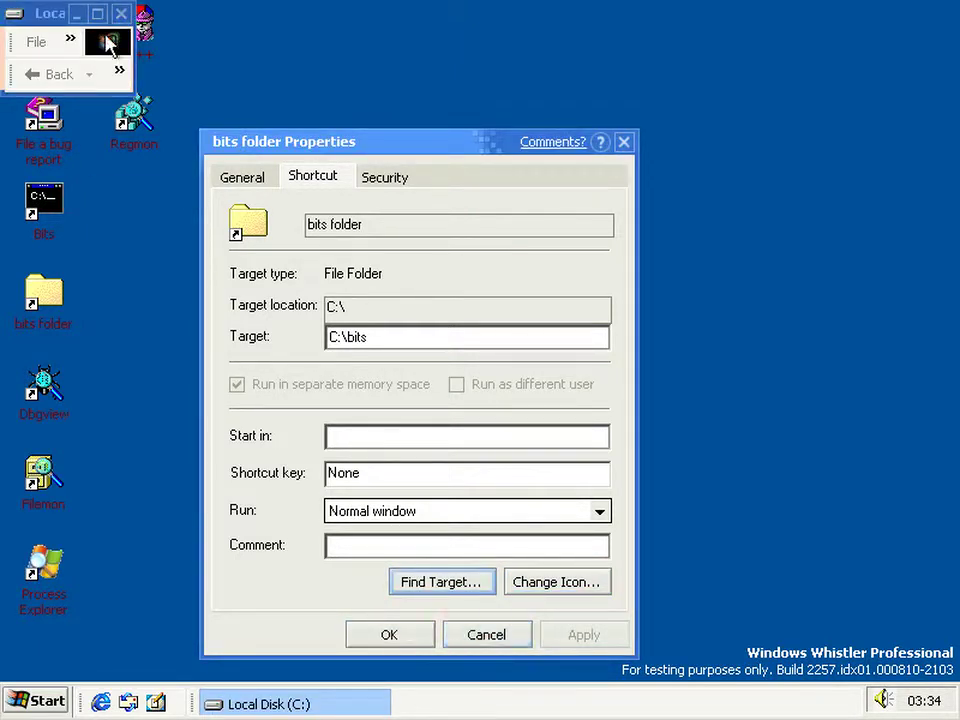
click(121, 14)
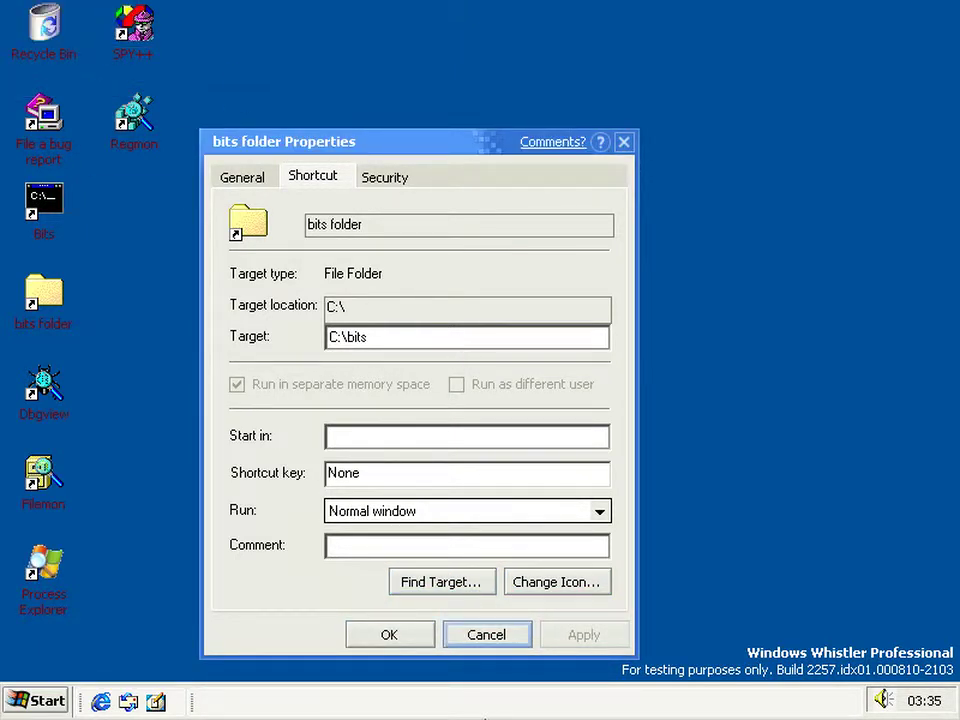
Start Task Manager and end the explorer.exe process
right_click(506, 712)
click(548, 670)
scroll(607, 490, down, 2)
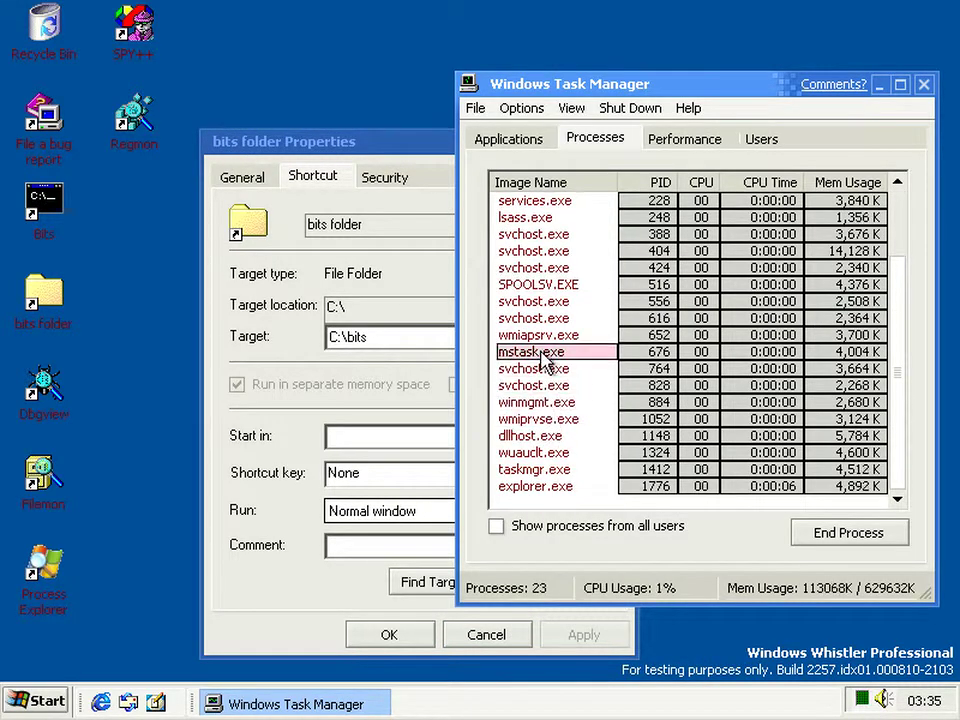
scroll(531, 300, up, 2)
scroll(536, 290, down, 2)
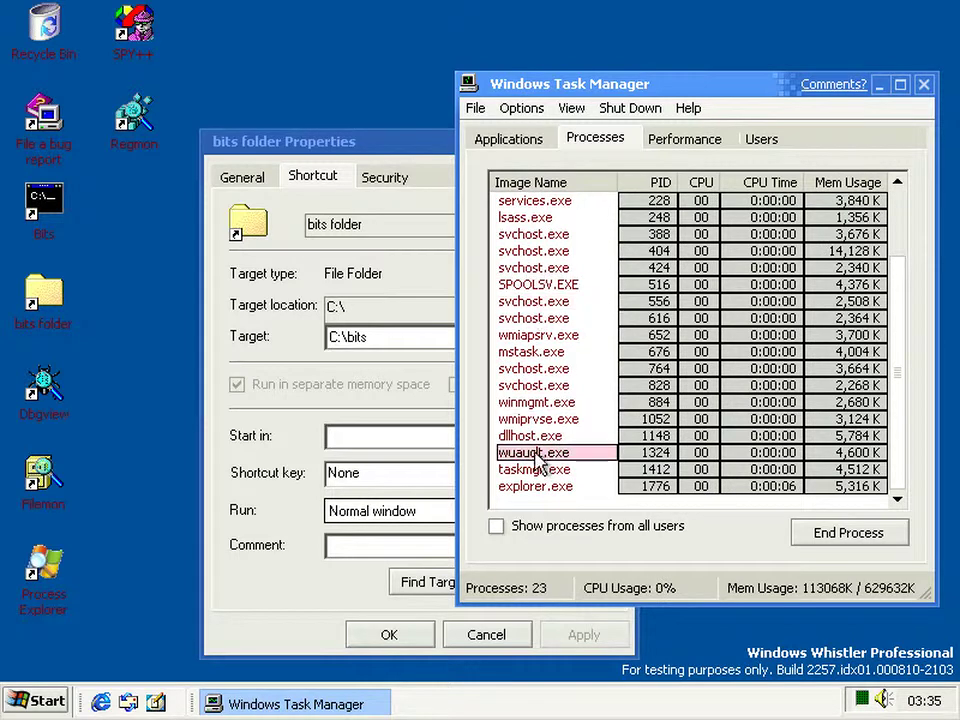
right_click(543, 487)
click(566, 497)
key(Return)
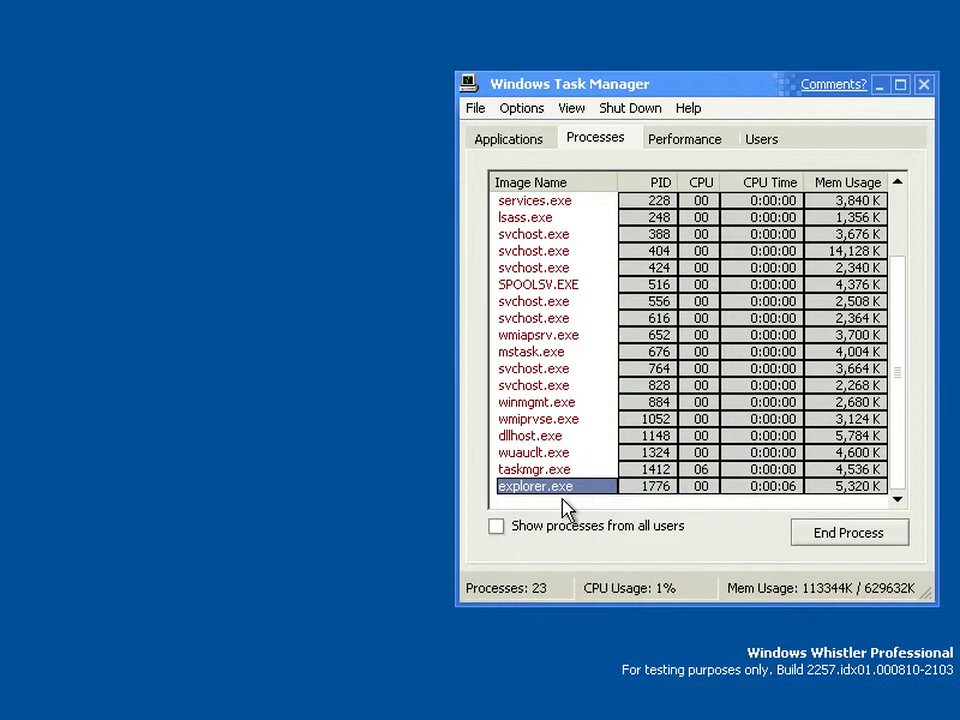
Run explorer as a new task from Task Manager and bring the Task Manager window back into focus
click(475, 108)
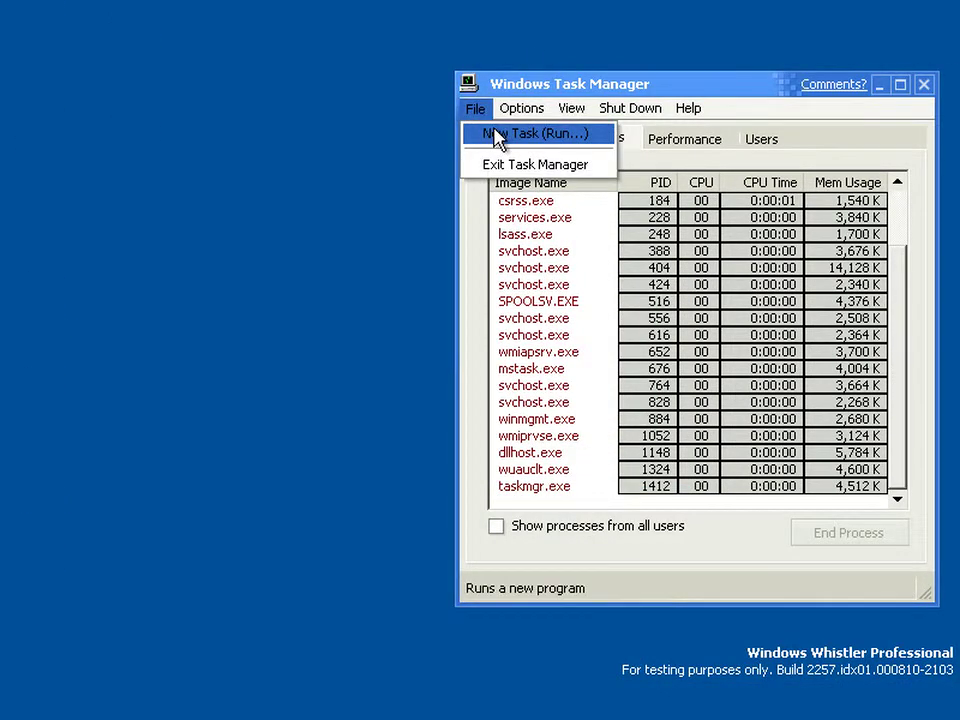
click(497, 137)
key(Return)
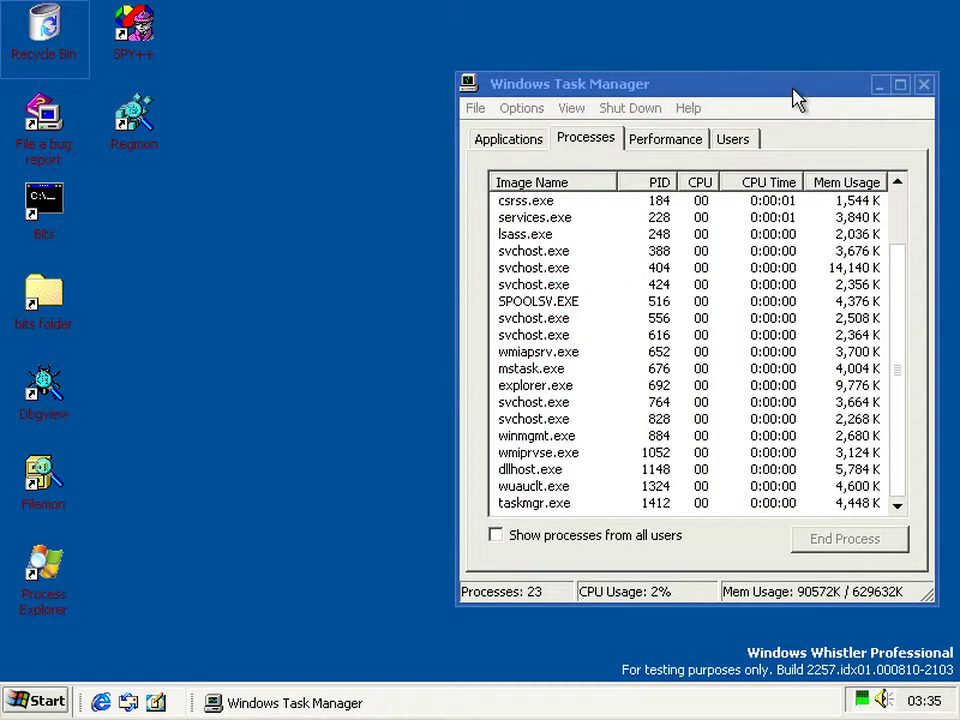
click(640, 90)
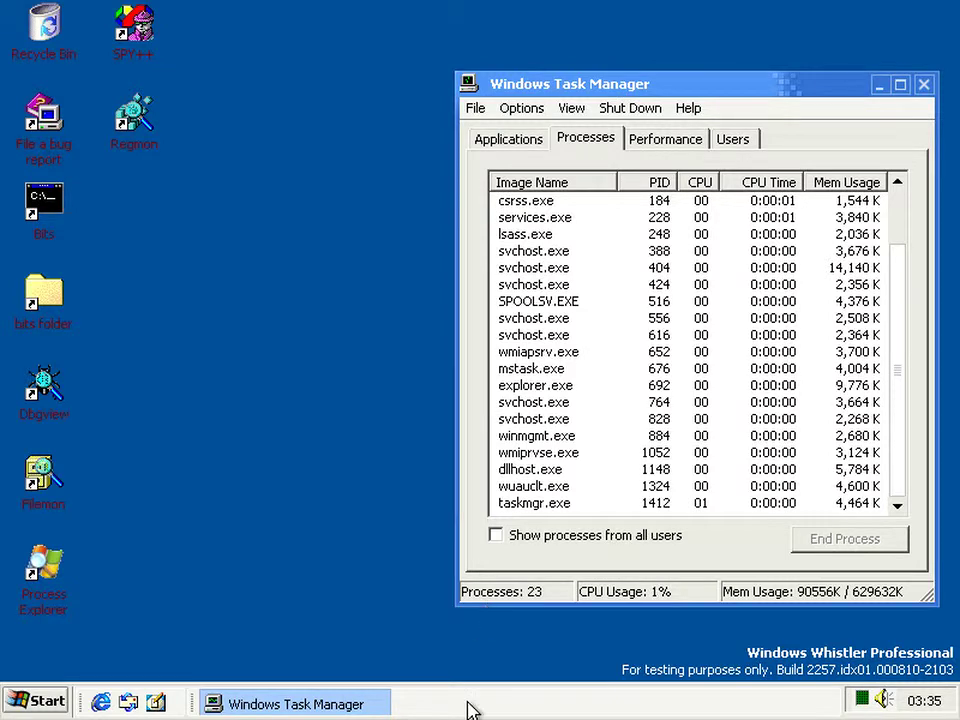
End the restarted explorer.exe process and move the Task Manager window closer to the desktop's center
click(580, 437)
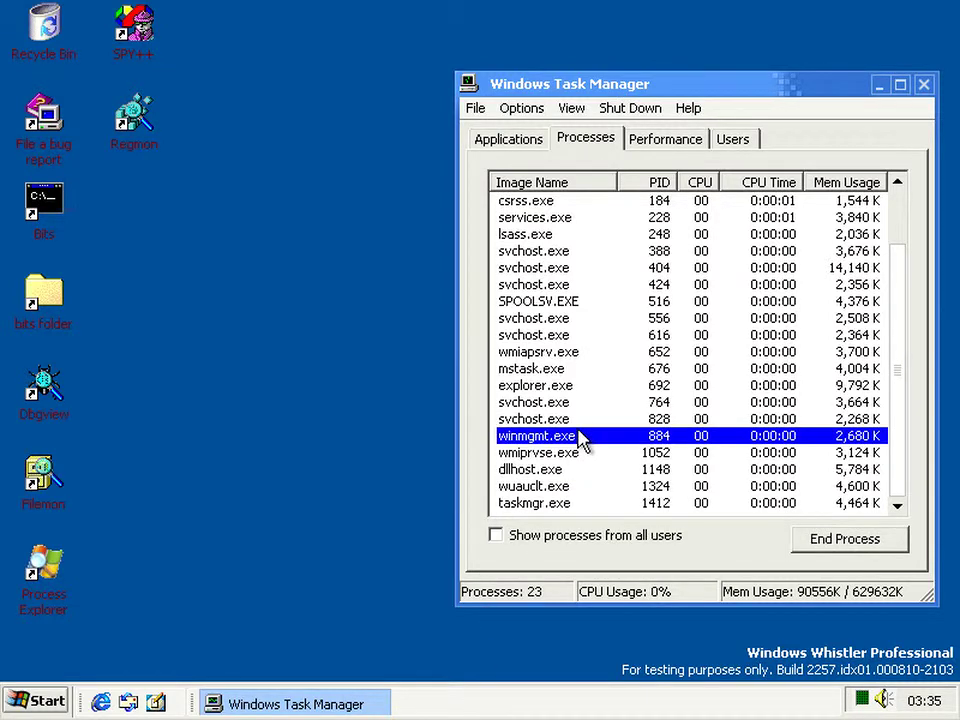
scroll(550, 440, up, 2)
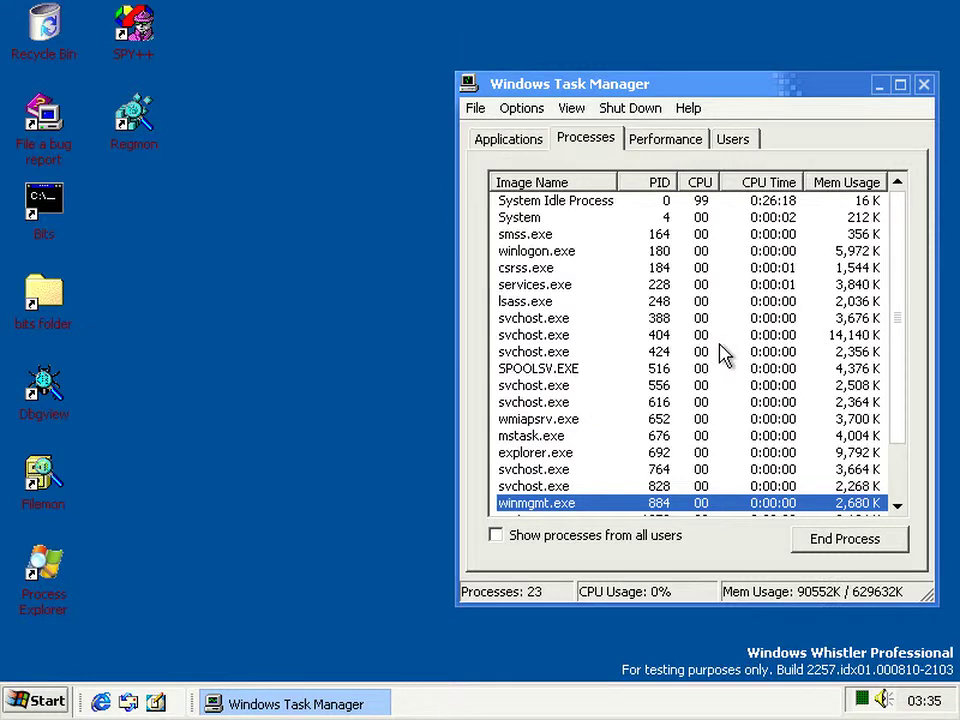
scroll(700, 355, down, 2)
click(625, 389)
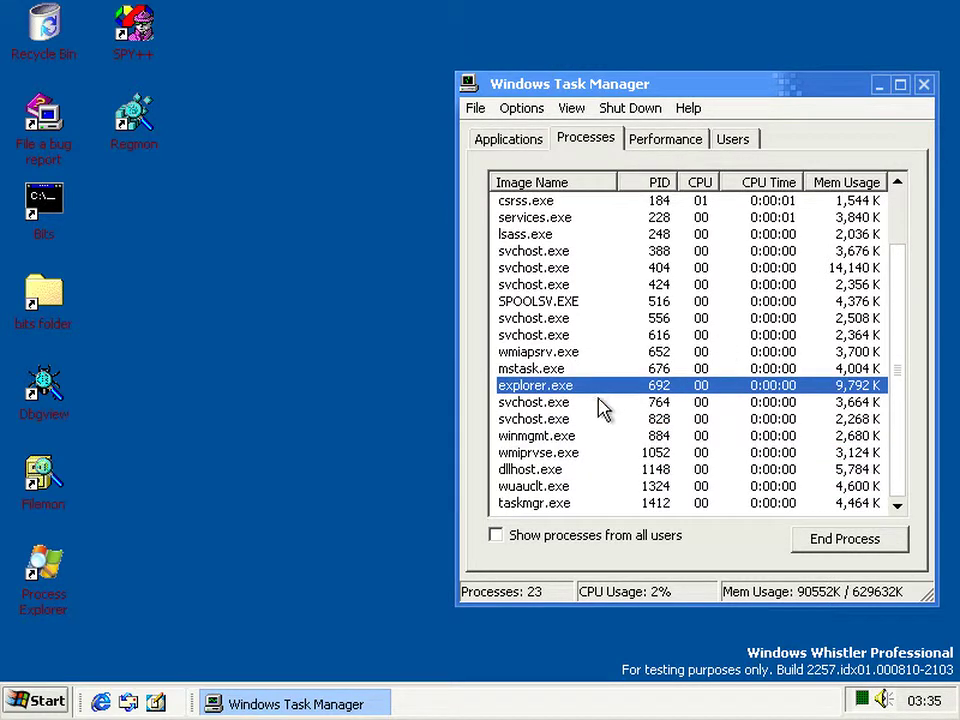
right_click(535, 390)
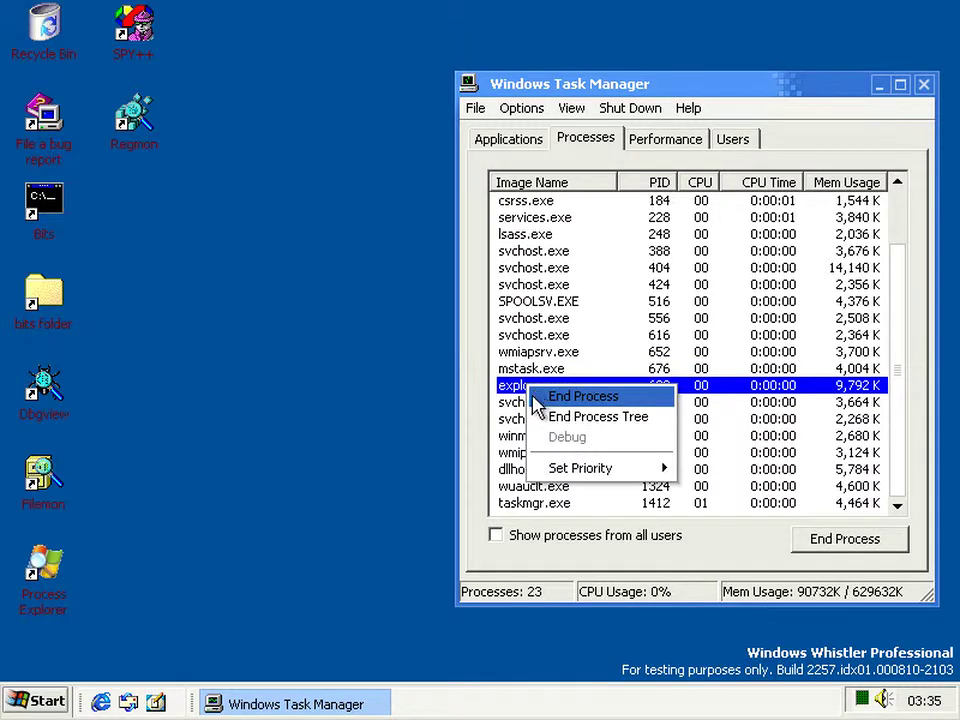
click(580, 397)
click(463, 429)
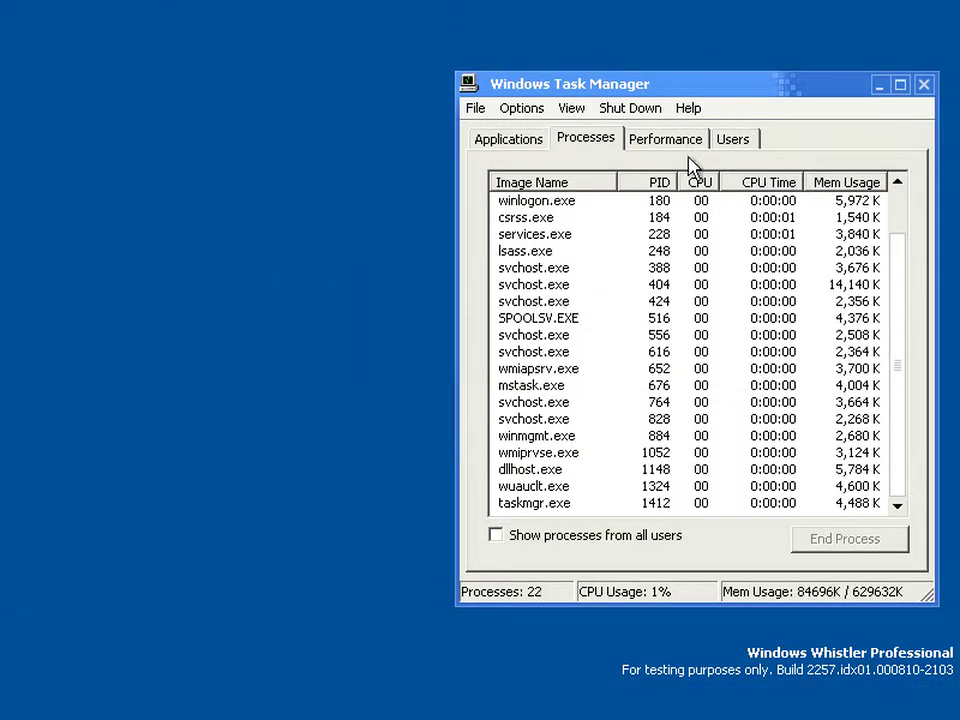
drag(690, 95, 640, 113)
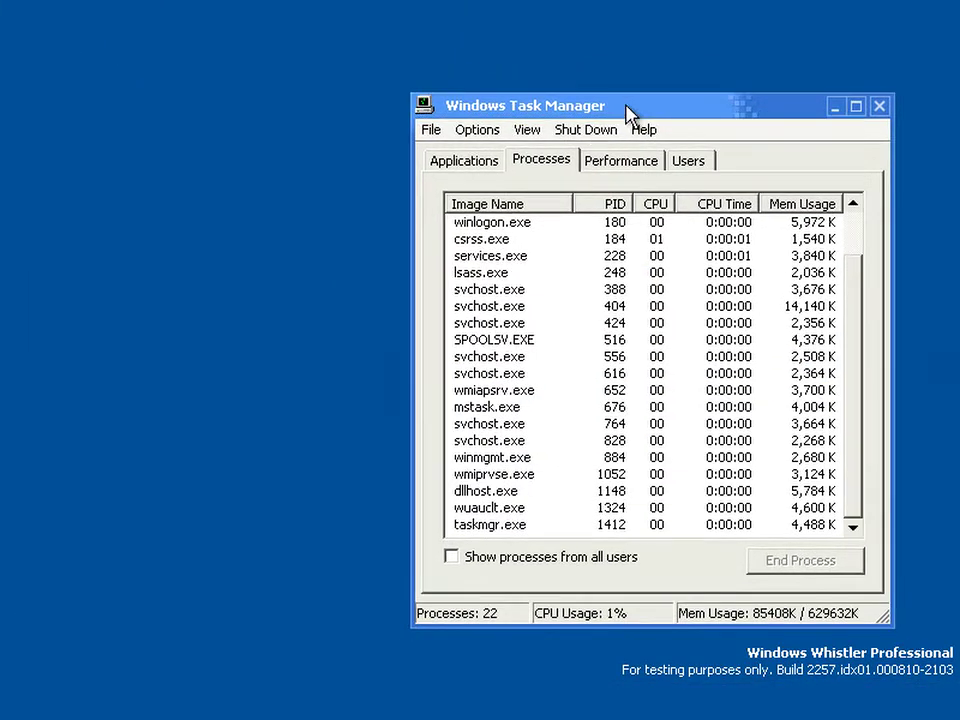
click(430, 131)
click(450, 154)
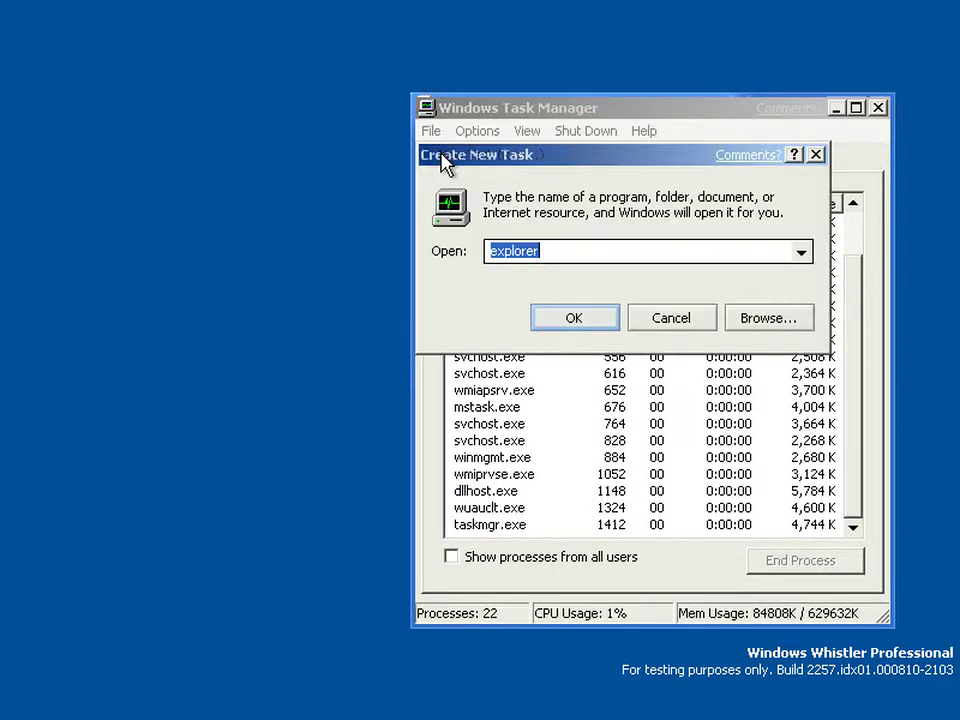
click(703, 321)
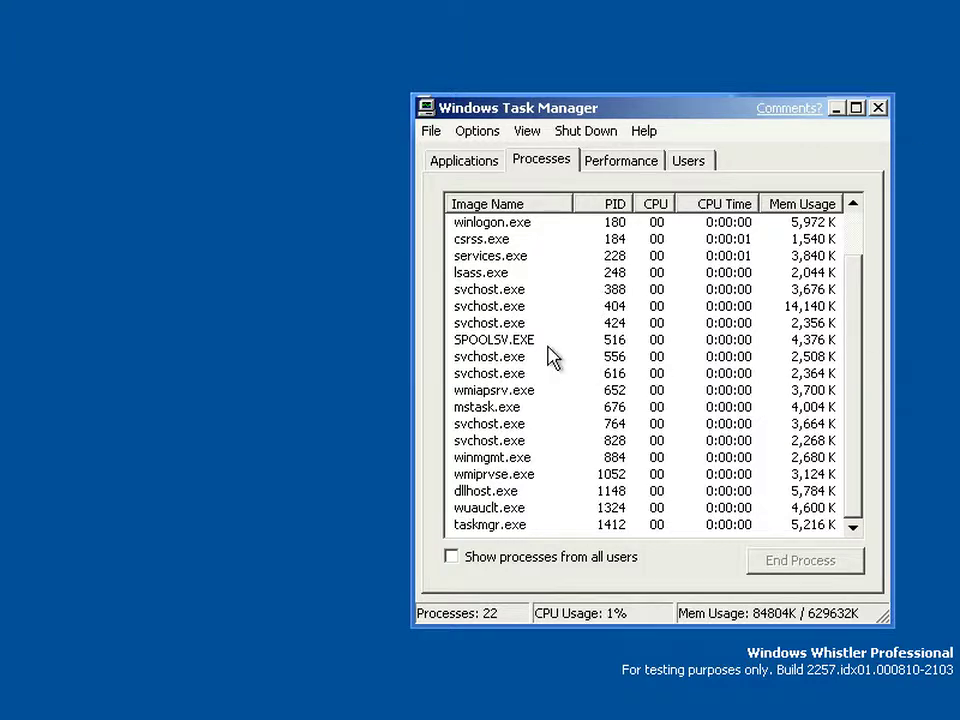
Launch explorer again as a new task and close Task Manager
click(430, 131)
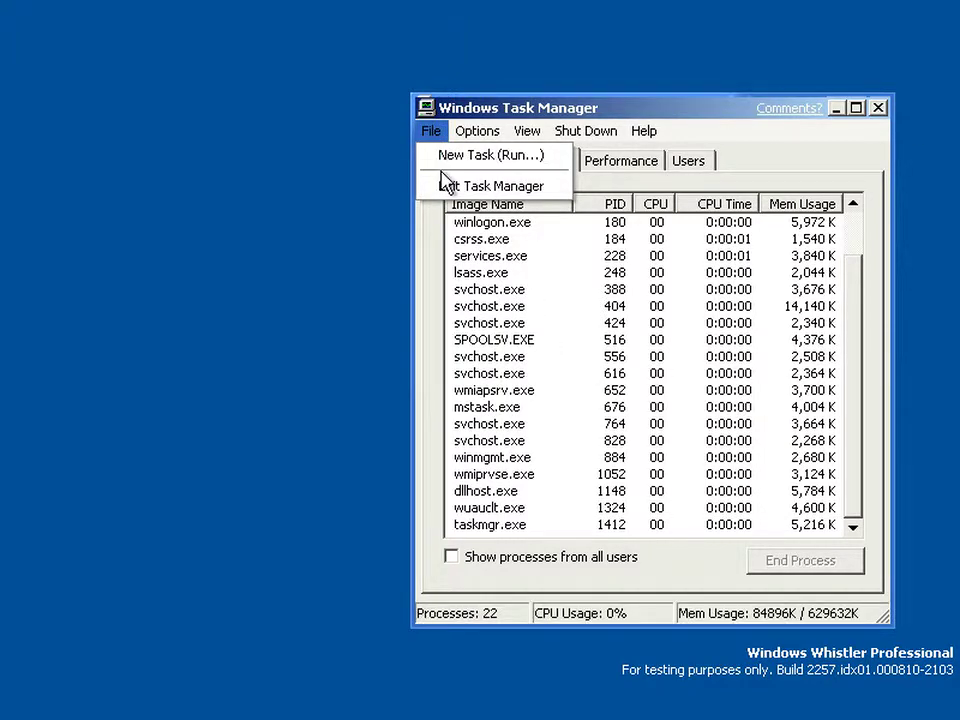
click(447, 158)
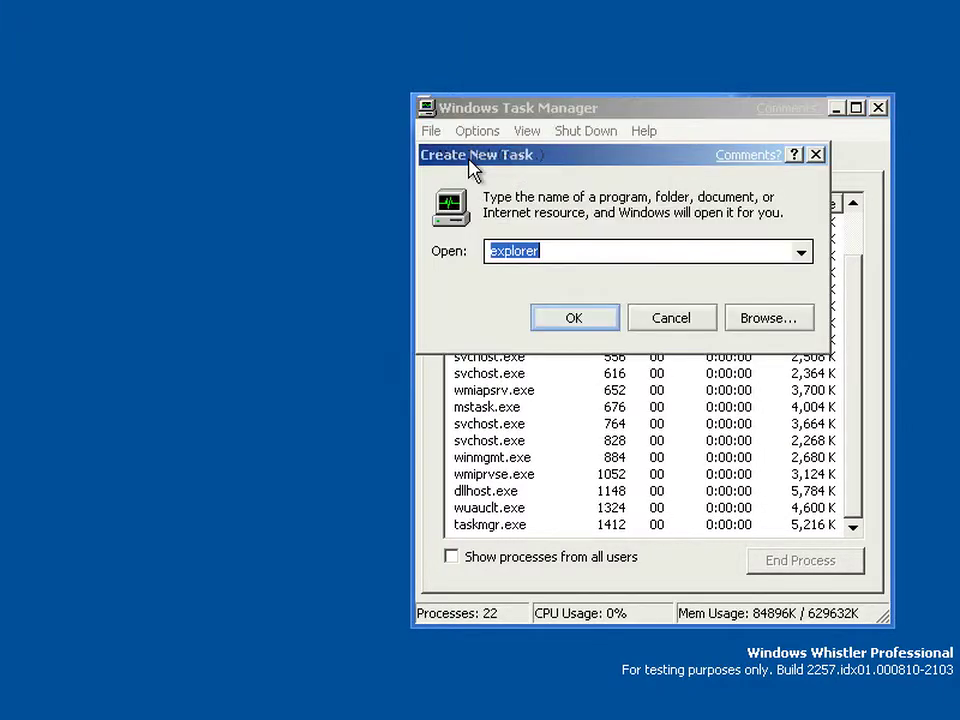
click(591, 320)
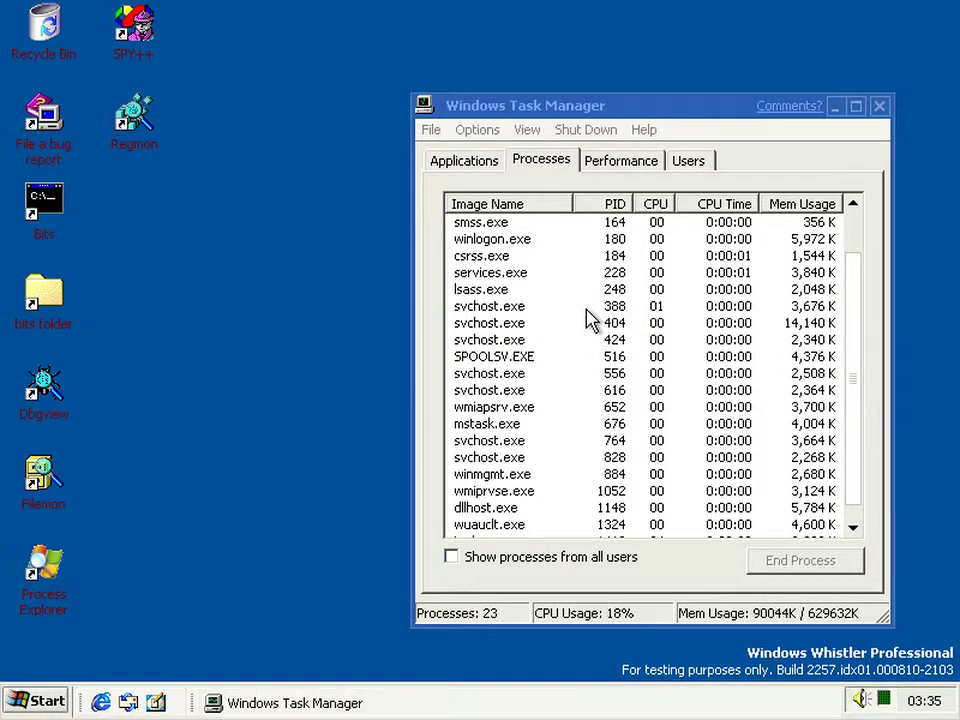
click(880, 106)
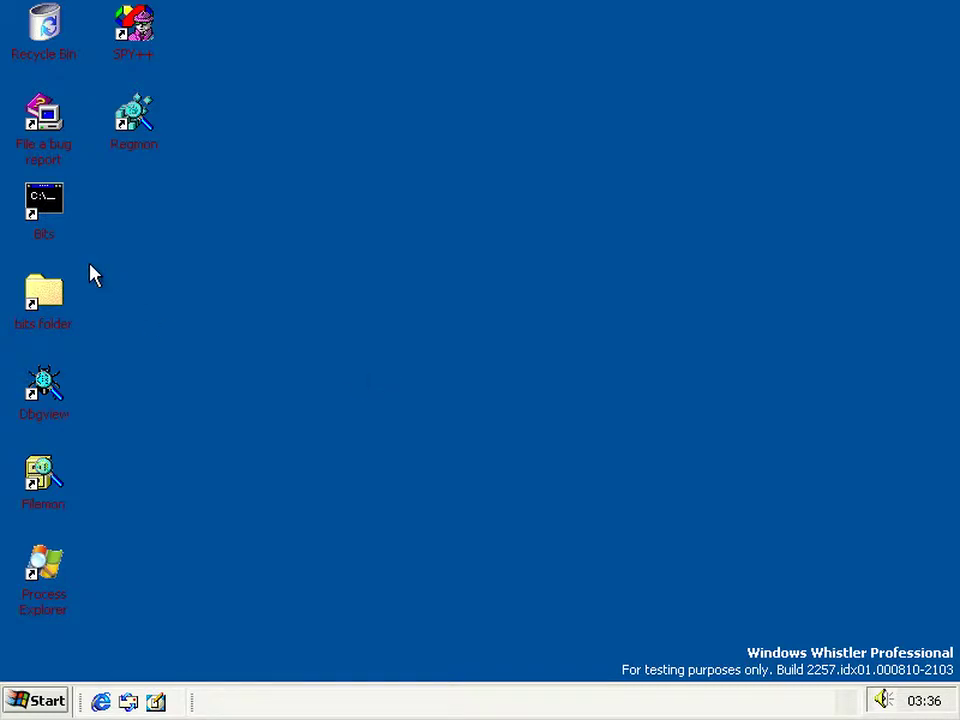
Open the Bits command prompt and Process Explorer from the desktop, and switch back to the command prompt
double_click(62, 218)
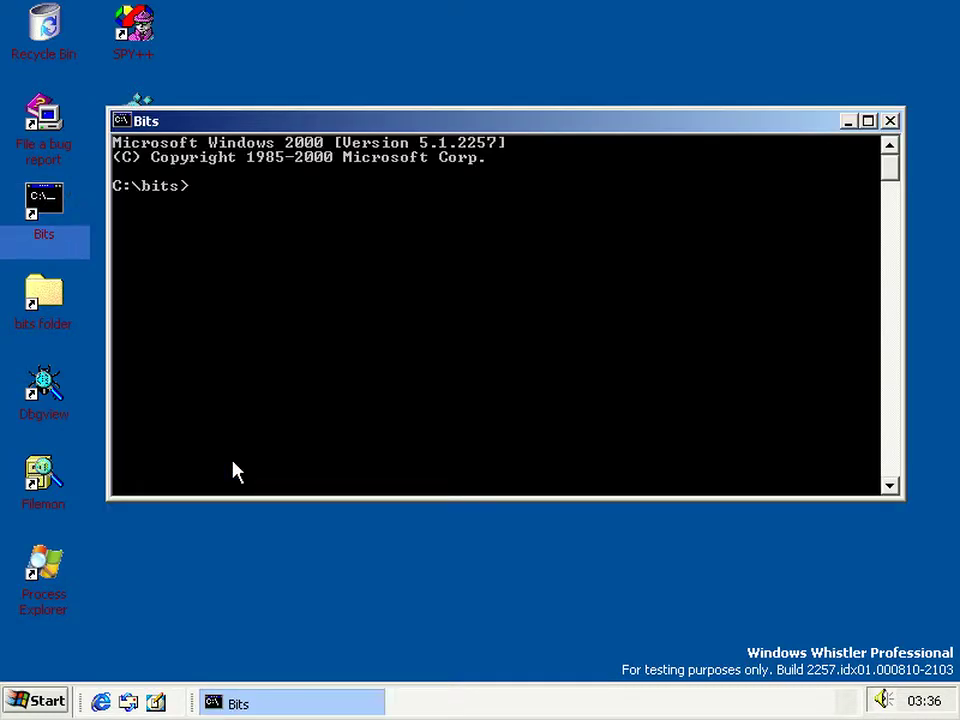
click(290, 490)
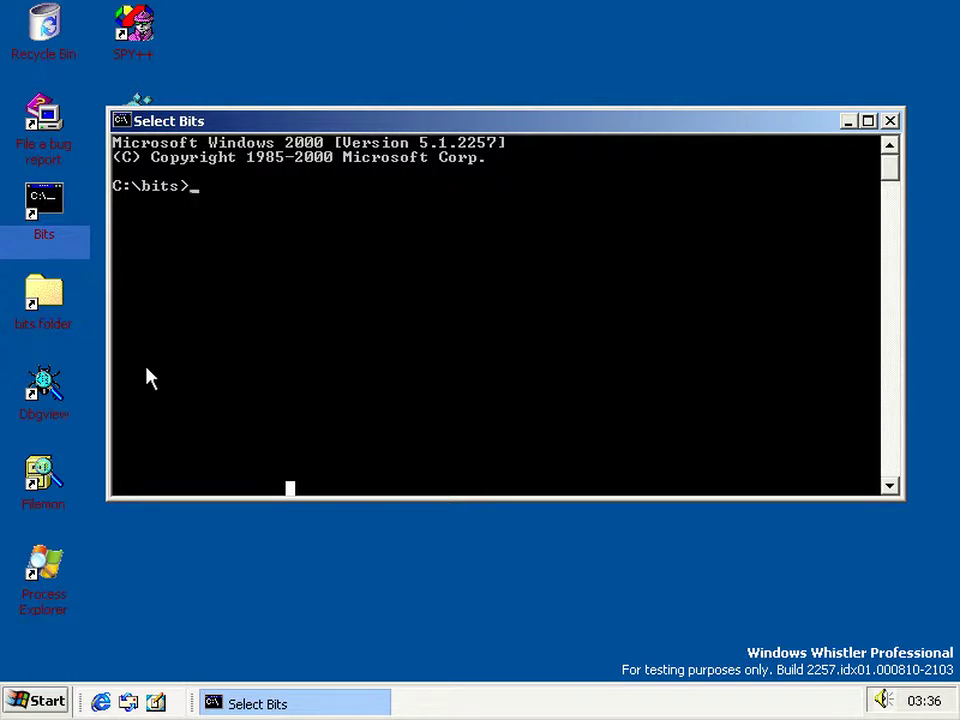
click(58, 583)
click(58, 583)
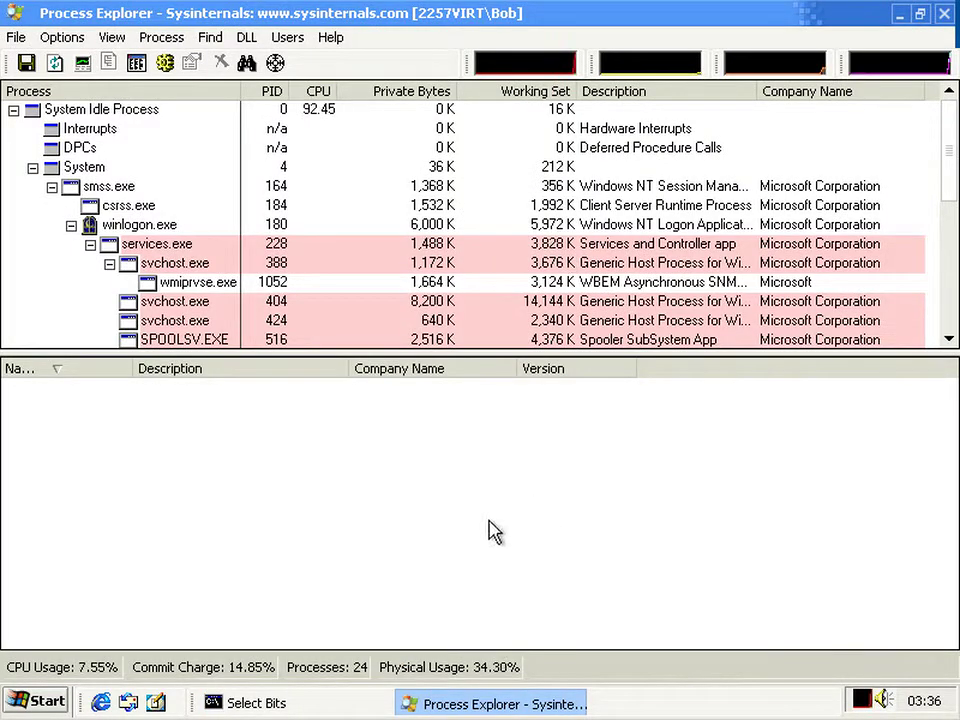
click(293, 706)
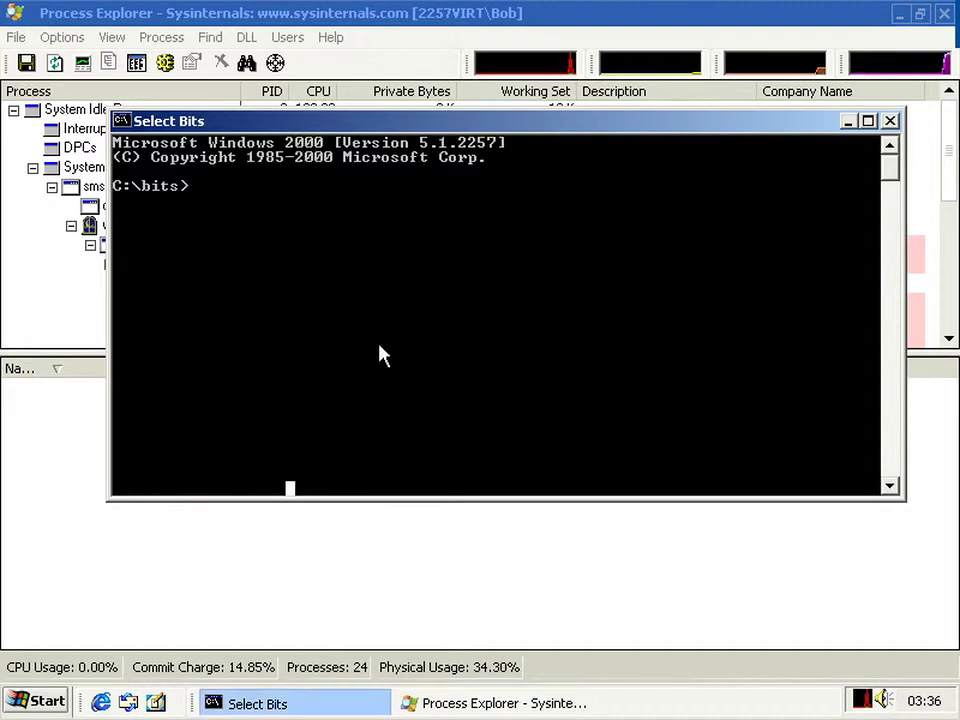
Show the desktop, open the bits folder and select suspendresume.exe in it
click(157, 704)
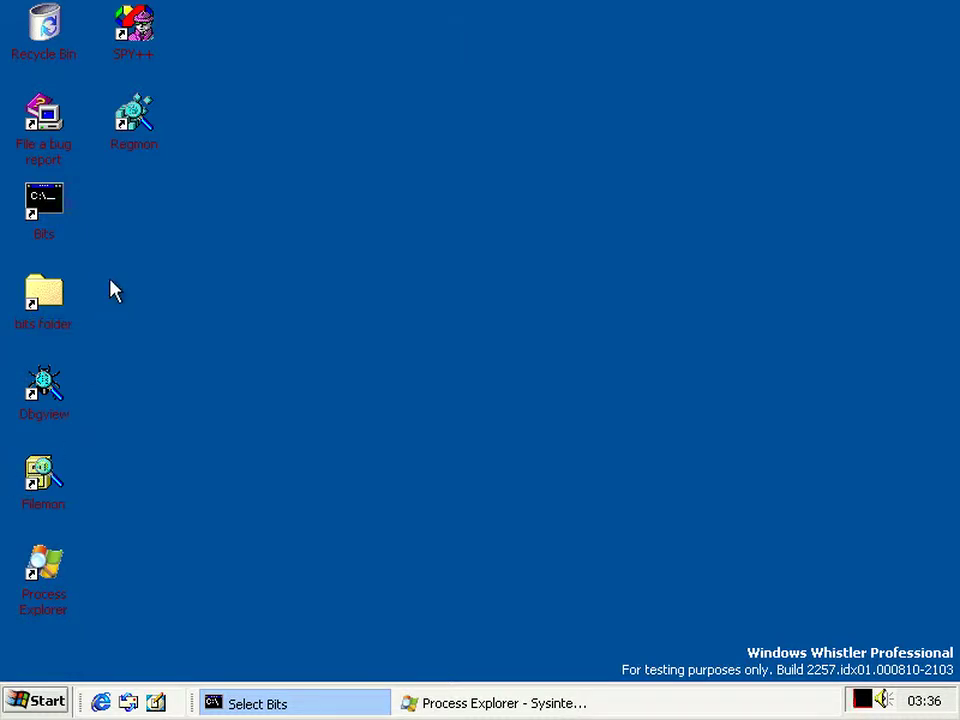
click(71, 300)
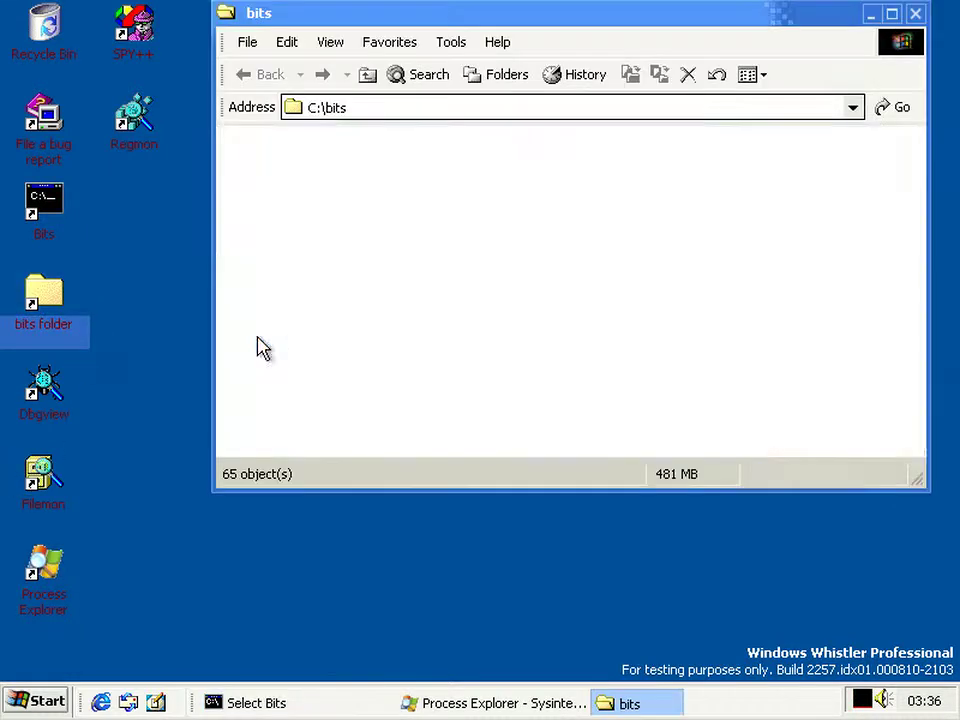
drag(917, 255, 917, 399)
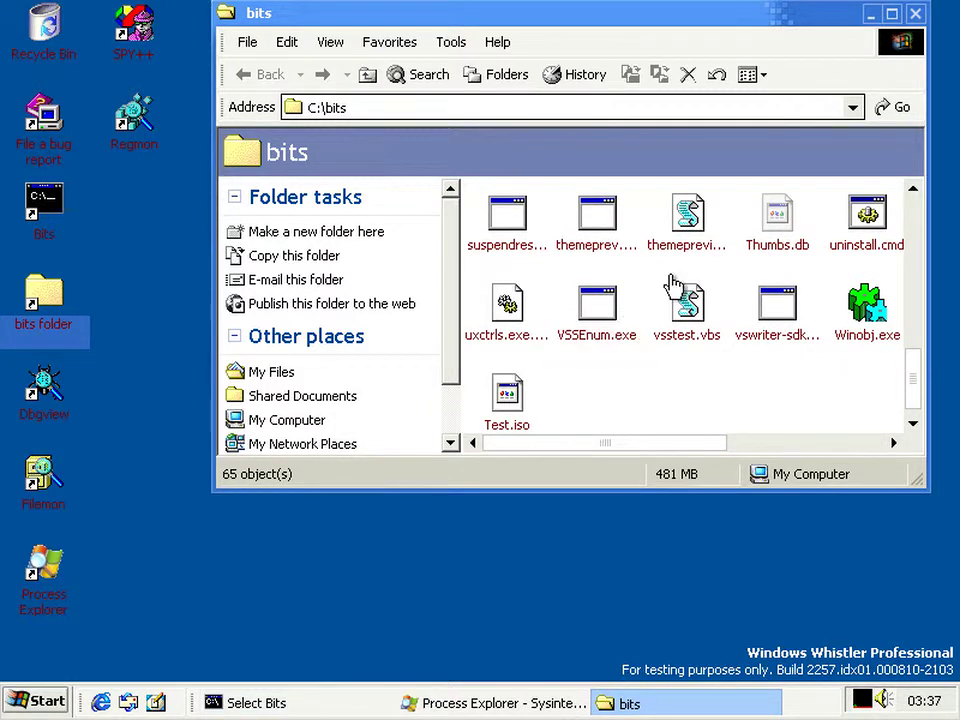
click(482, 266)
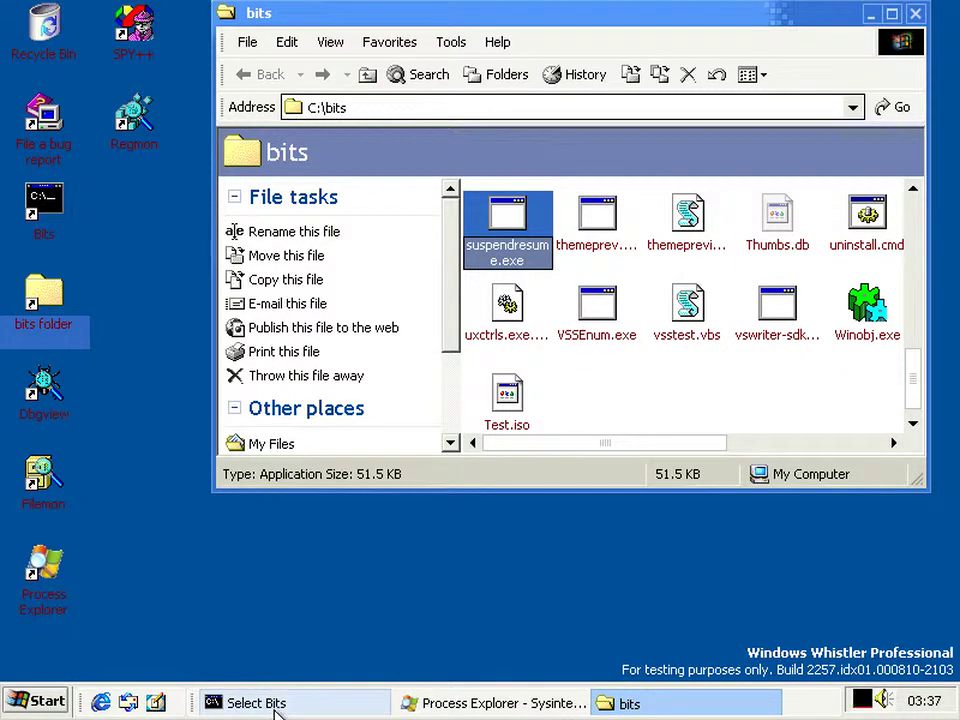
Run suspendresume without arguments in the Bits command prompt
click(265, 703)
text(s>suspend)
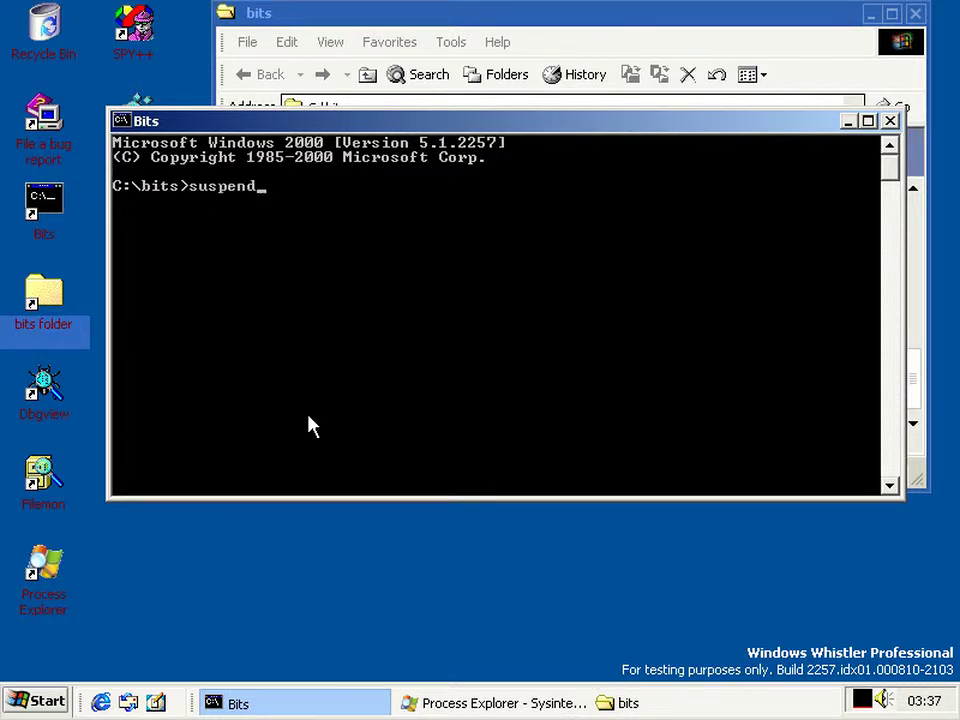
text(resume)
key(Return)
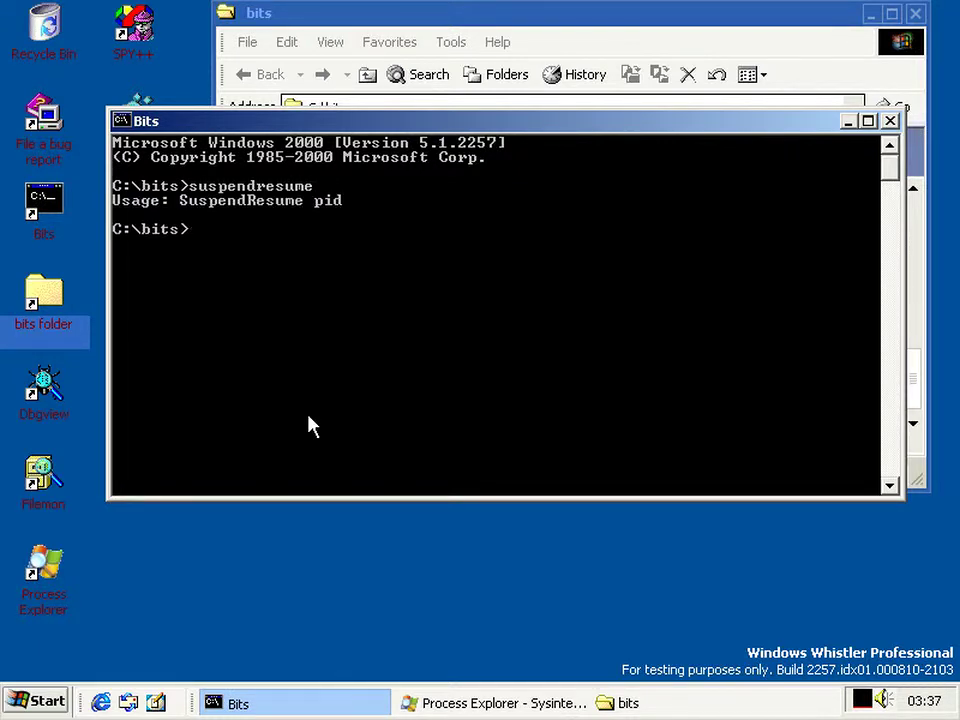
Look up Process Explorer's PID in its process list and suspend it by running suspendresume 1132 in the Bits command prompt
key(Up)
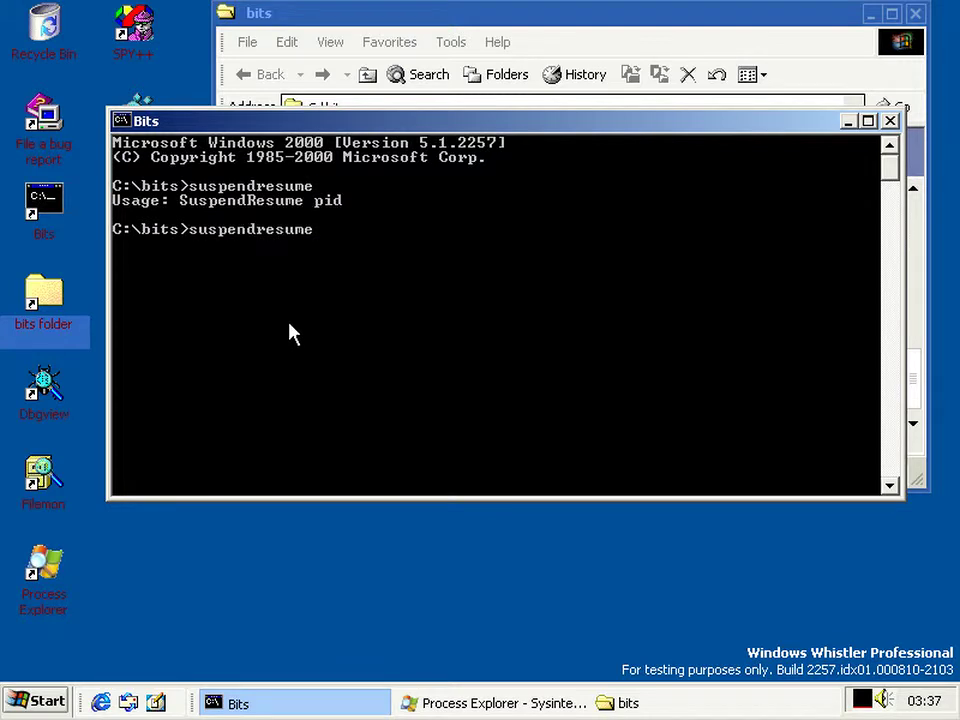
click(505, 704)
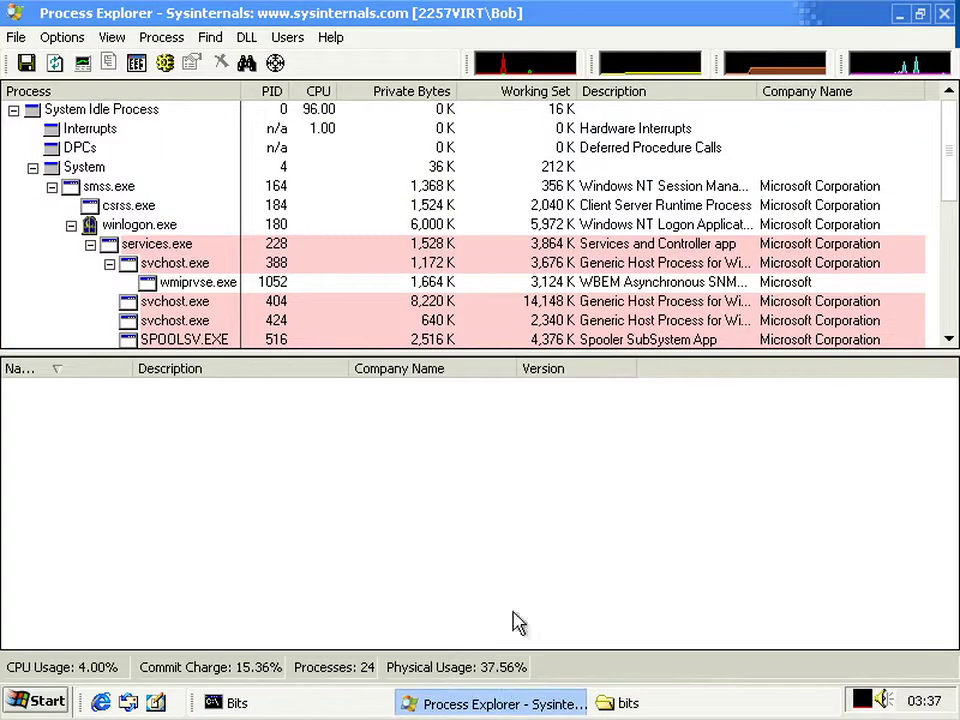
drag(952, 113, 952, 255)
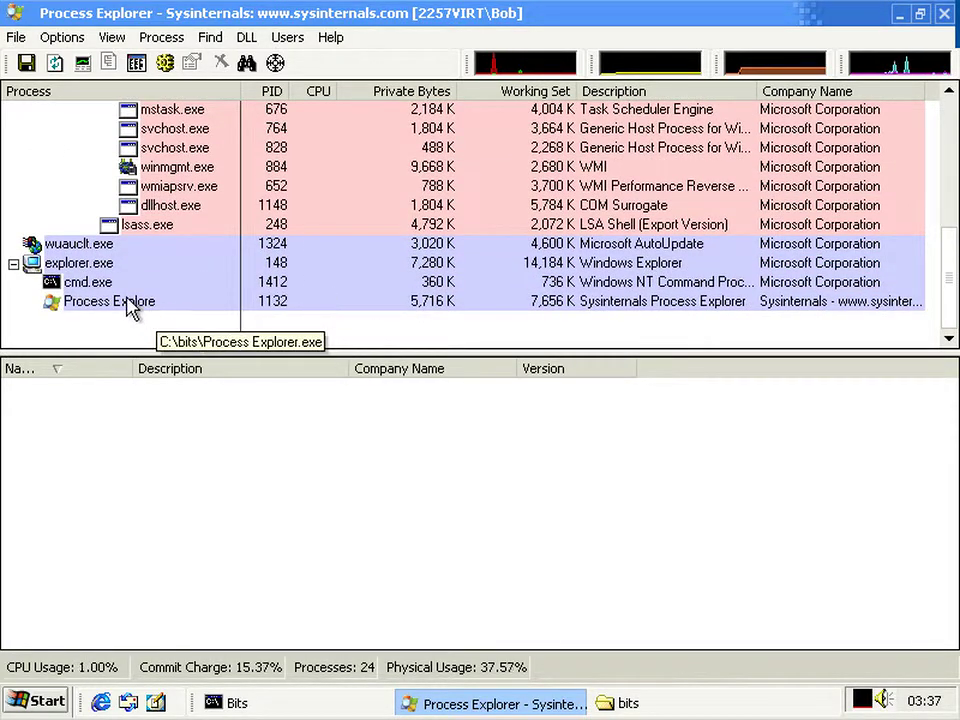
click(283, 303)
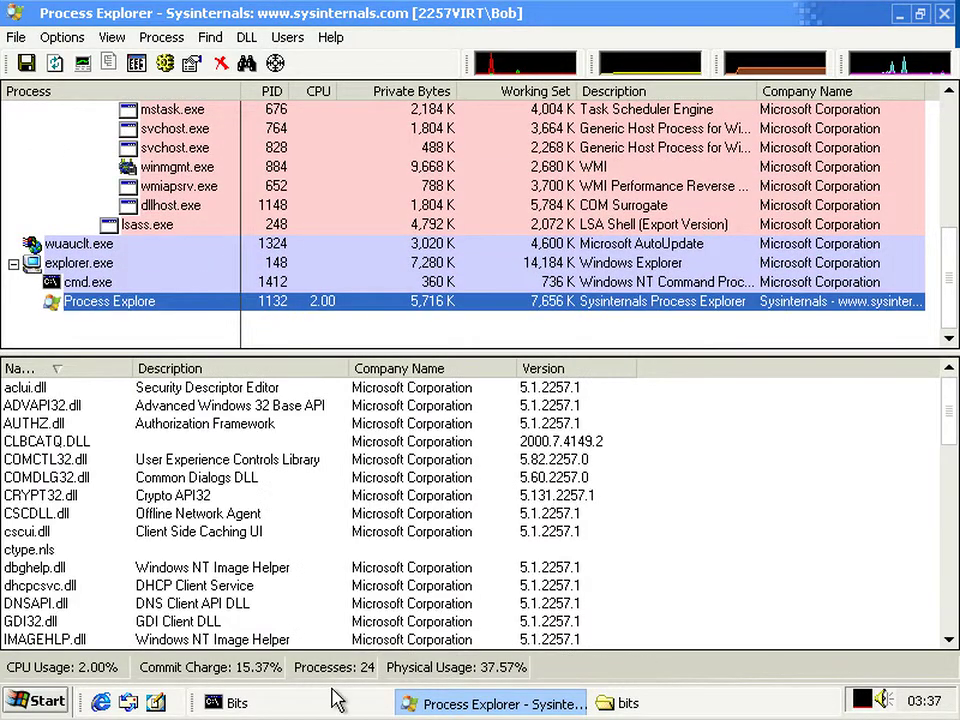
click(235, 703)
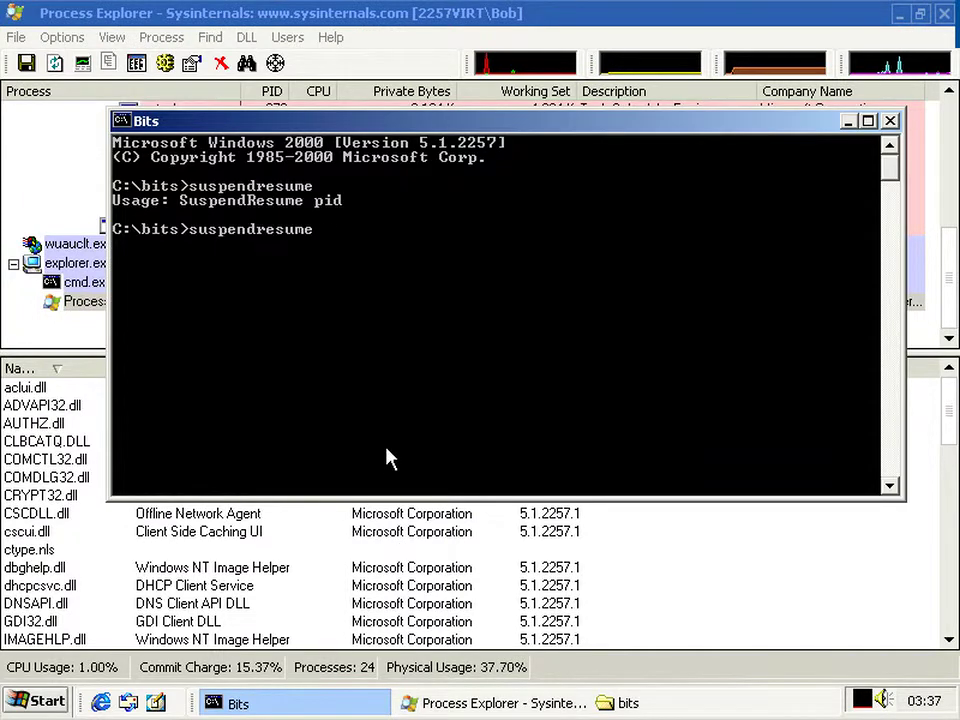
key(Return)
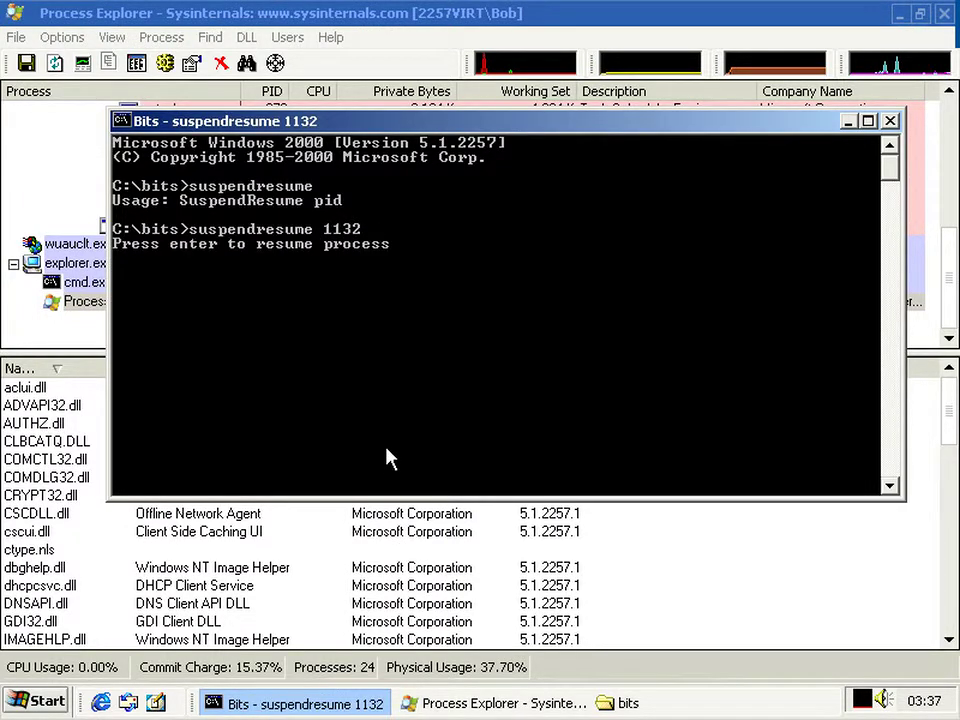
Try to activate and minimize the suspended Process Explorer window, and show the desktop
click(486, 43)
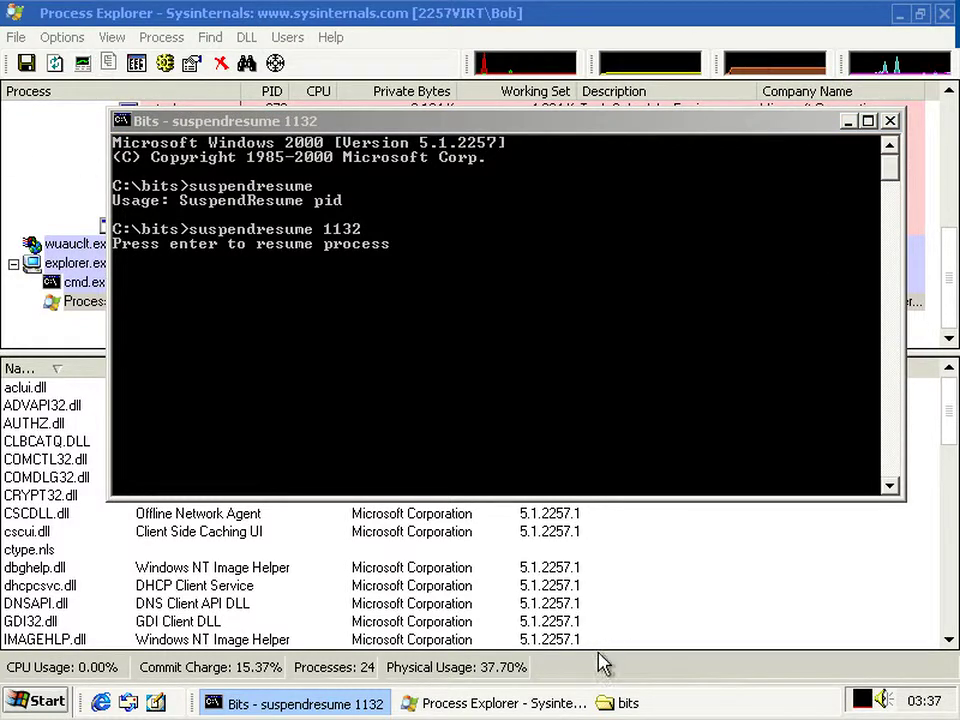
click(455, 706)
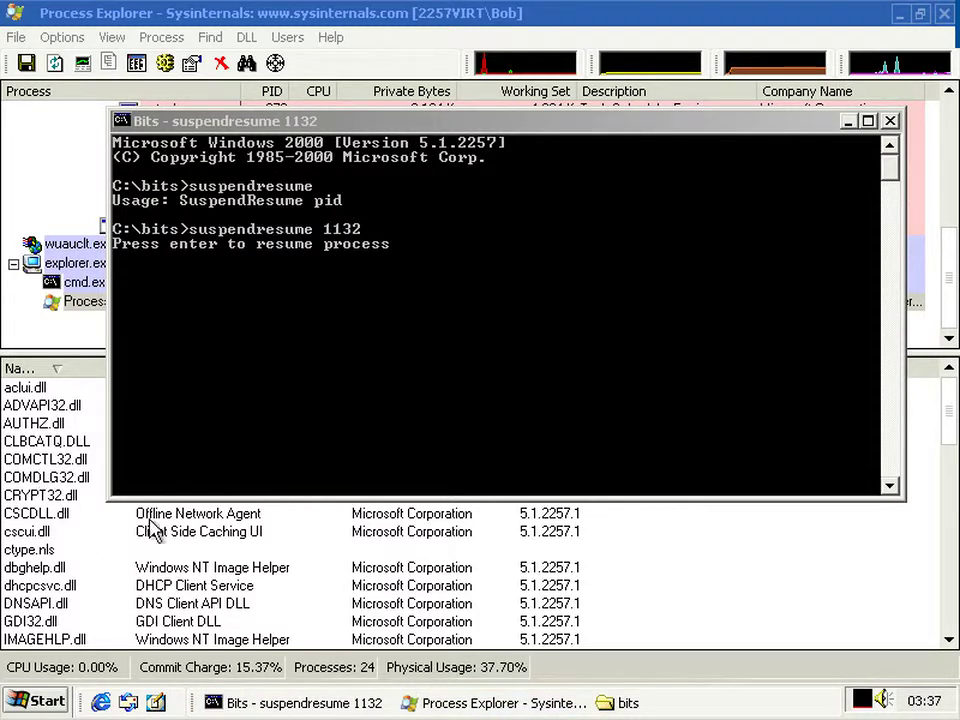
click(682, 415)
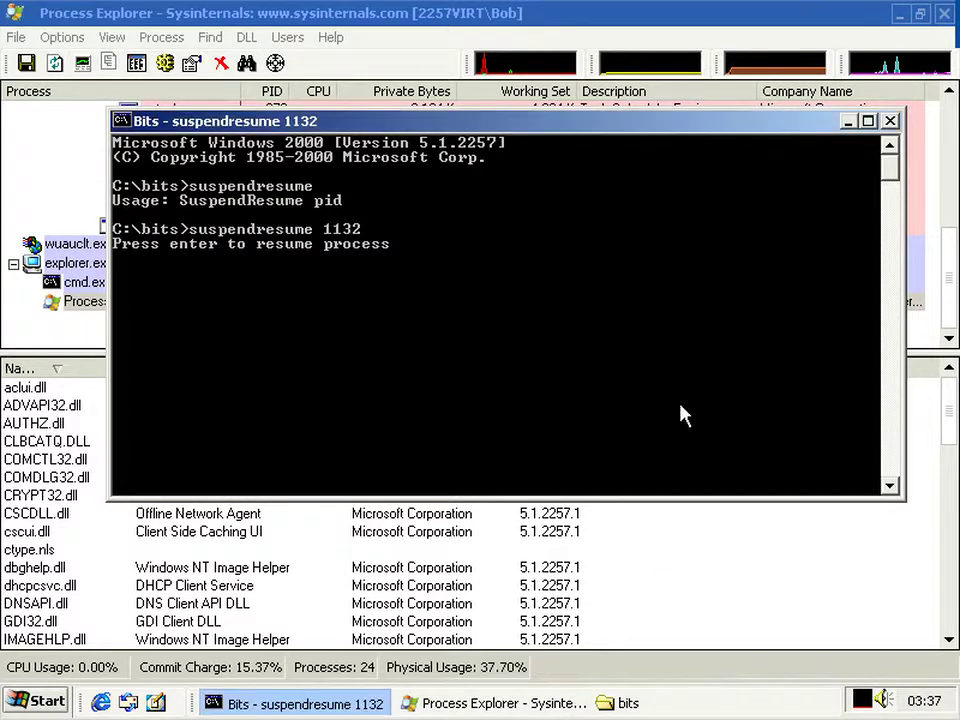
click(901, 16)
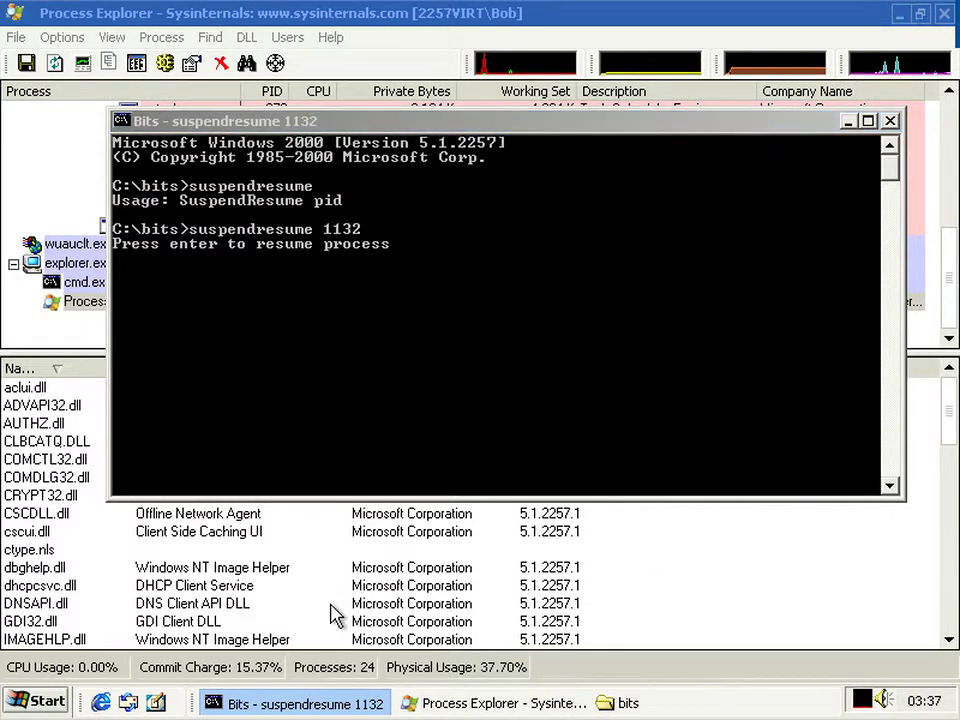
click(128, 701)
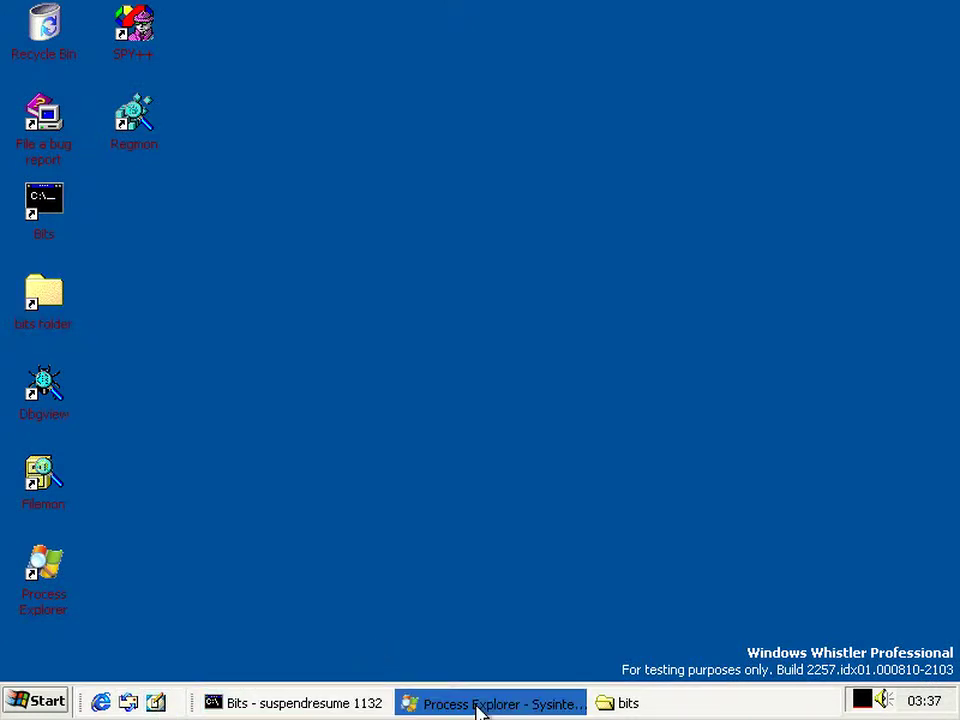
Resume the suspended process from the Bits command prompt, then restore and maximize the Process Explorer window
click(316, 703)
click(289, 306)
key(Return)
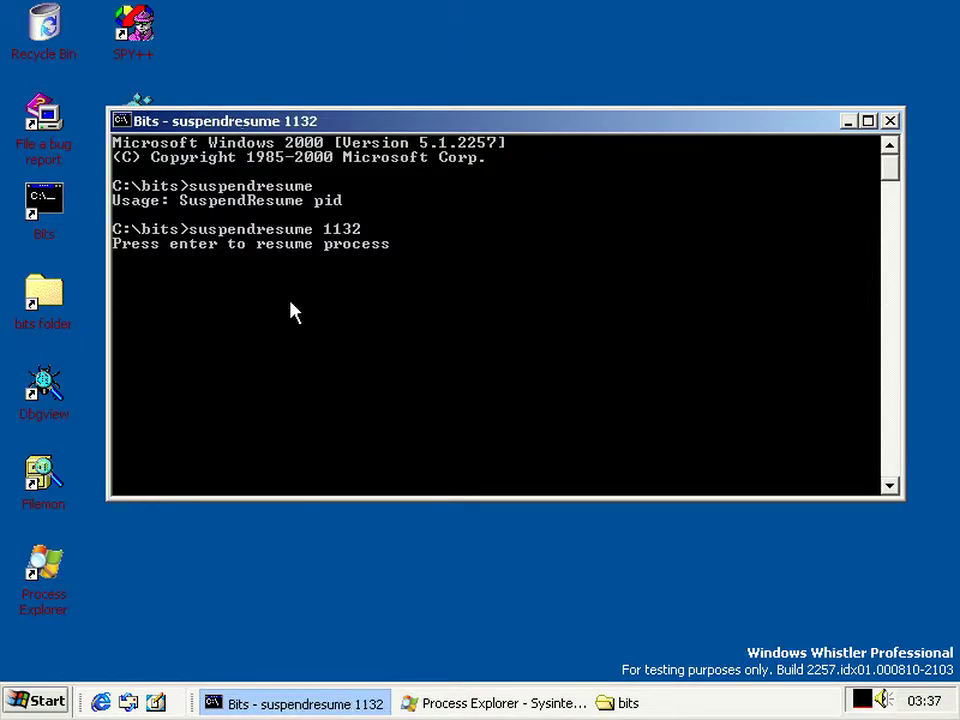
key(Return)
click(437, 704)
click(437, 704)
click(437, 704)
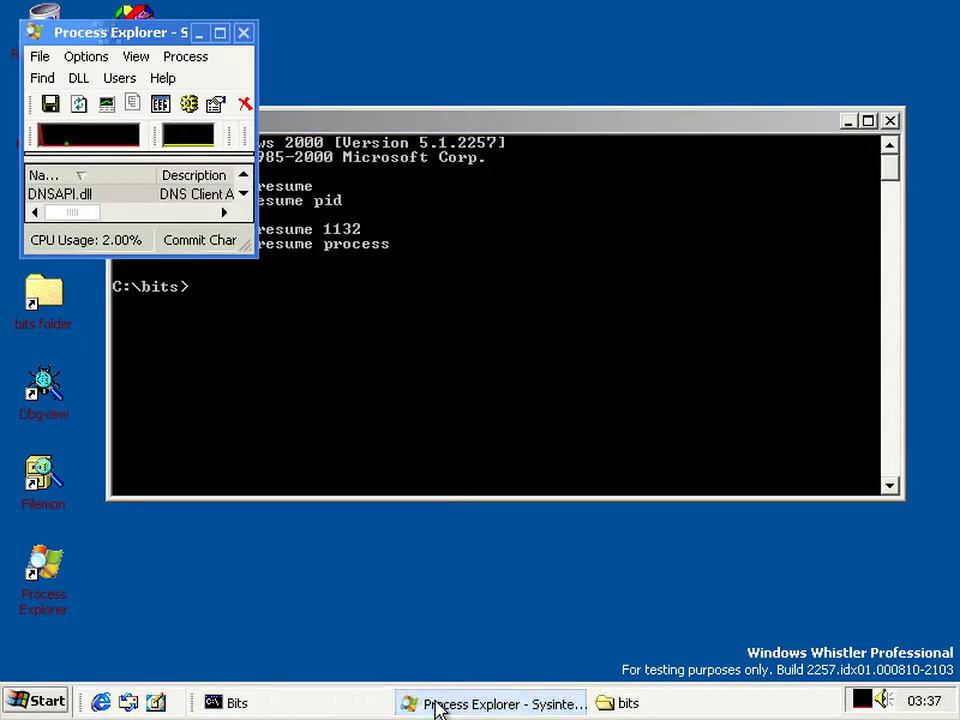
click(217, 31)
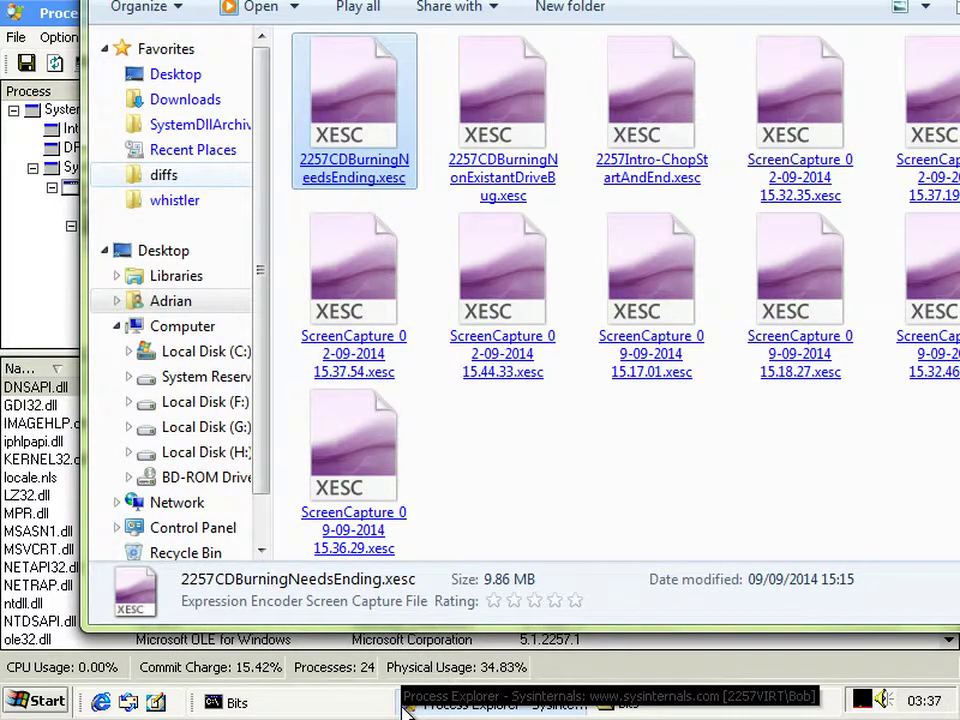
Open changes-whistler2250-To-whistler2257.xml from the diffs folder on the host computer
key(Up)
key(Up)
key(Up)
key(Up)
key(Up)
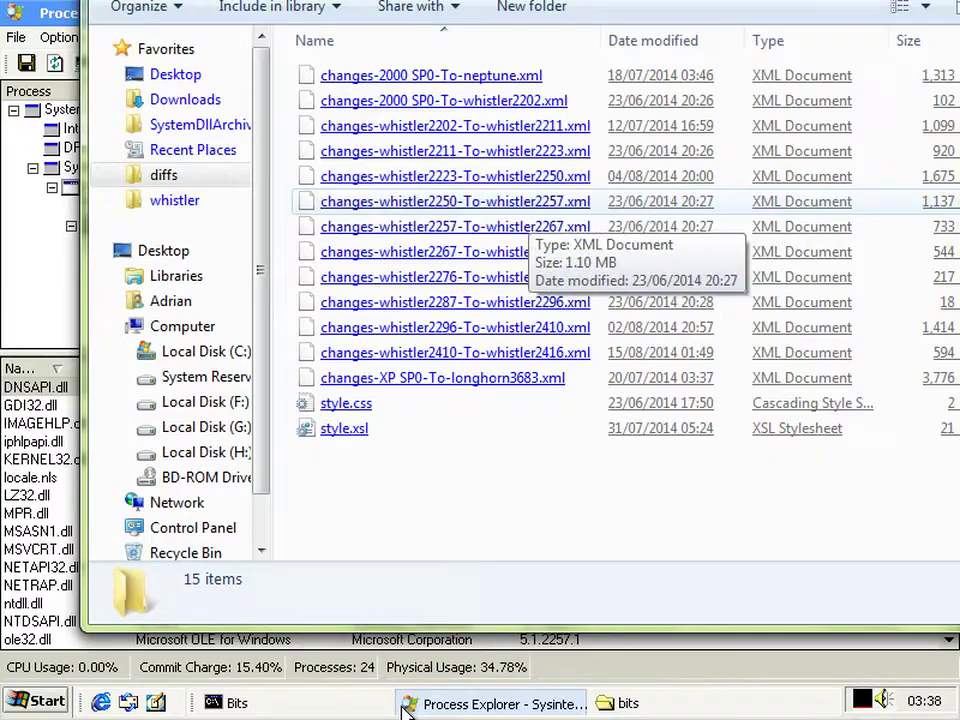
click(530, 205)
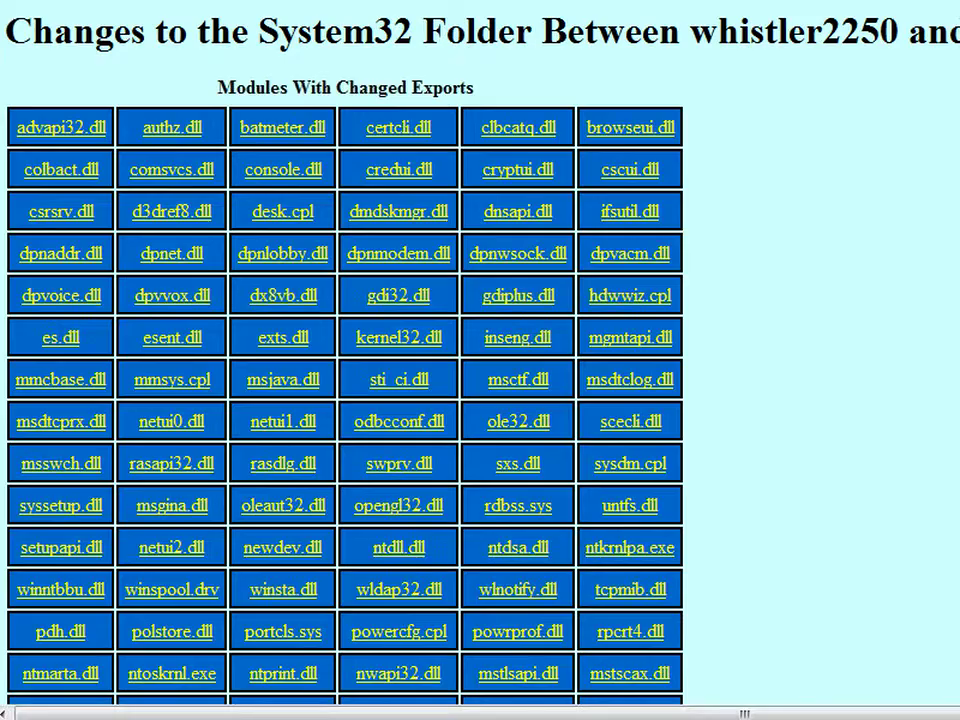
Go to the ntdll.dll export changes and highlight the added NtResumeProcess and NtSuspendProcess functions
scroll(345, 400, down, 2)
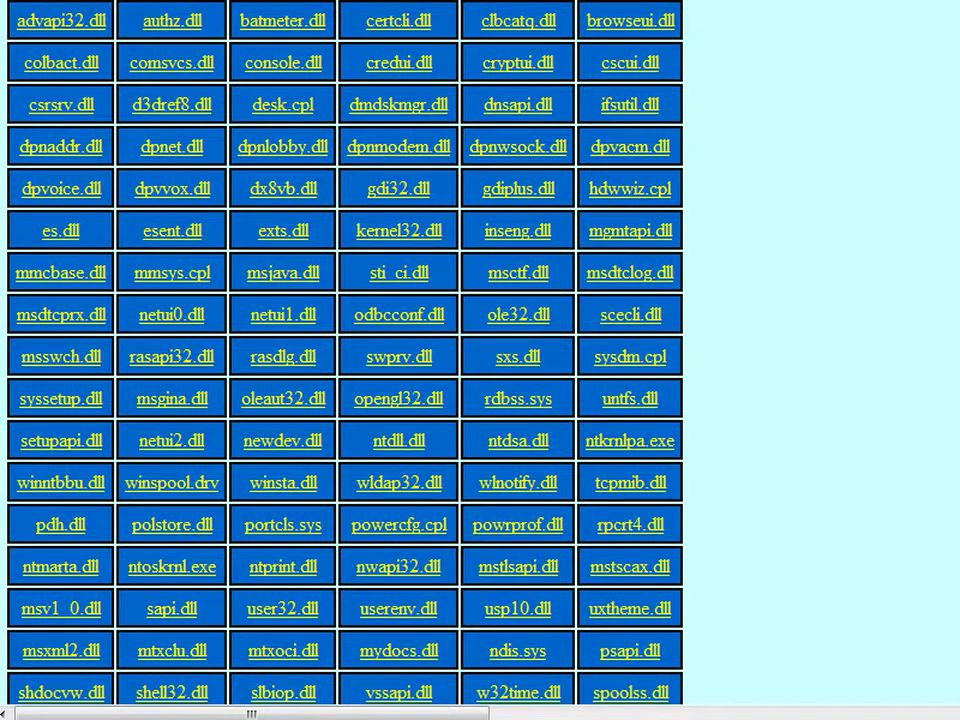
click(399, 440)
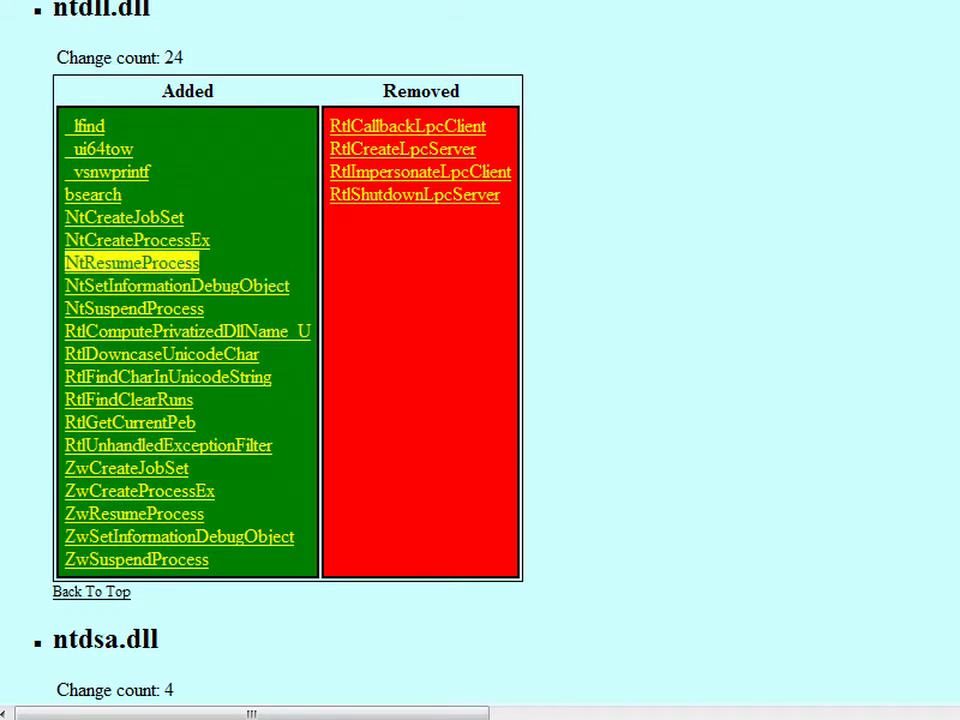
click(132, 262)
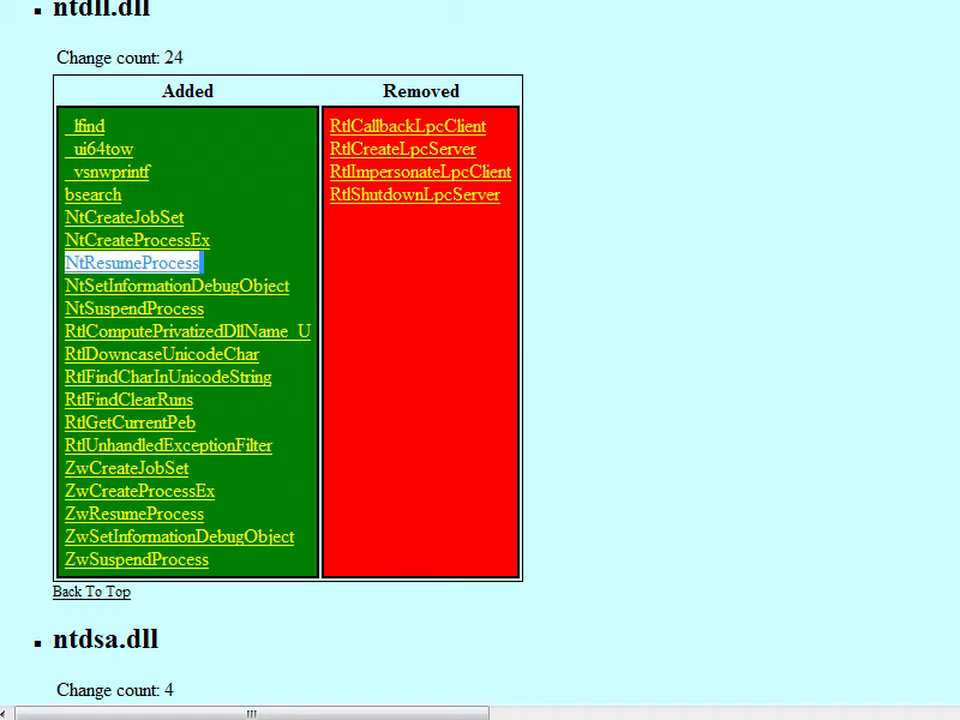
click(71, 308)
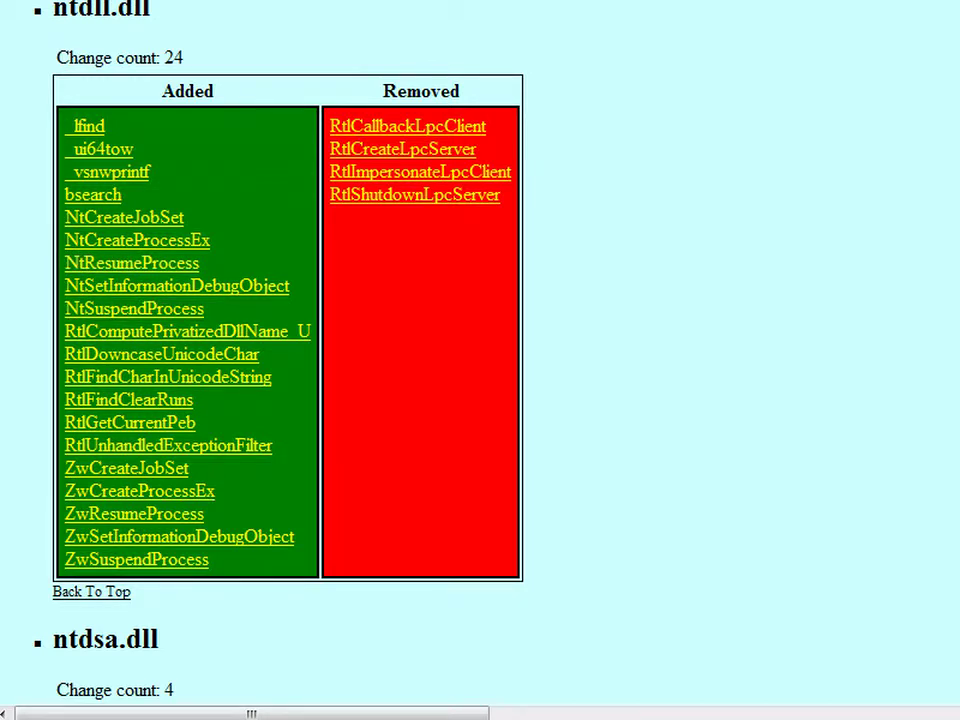
Return to Process Explorer, inspect a point on the I/O history graph and minimize the window
mouse_move(590, 715)
click(612, 650)
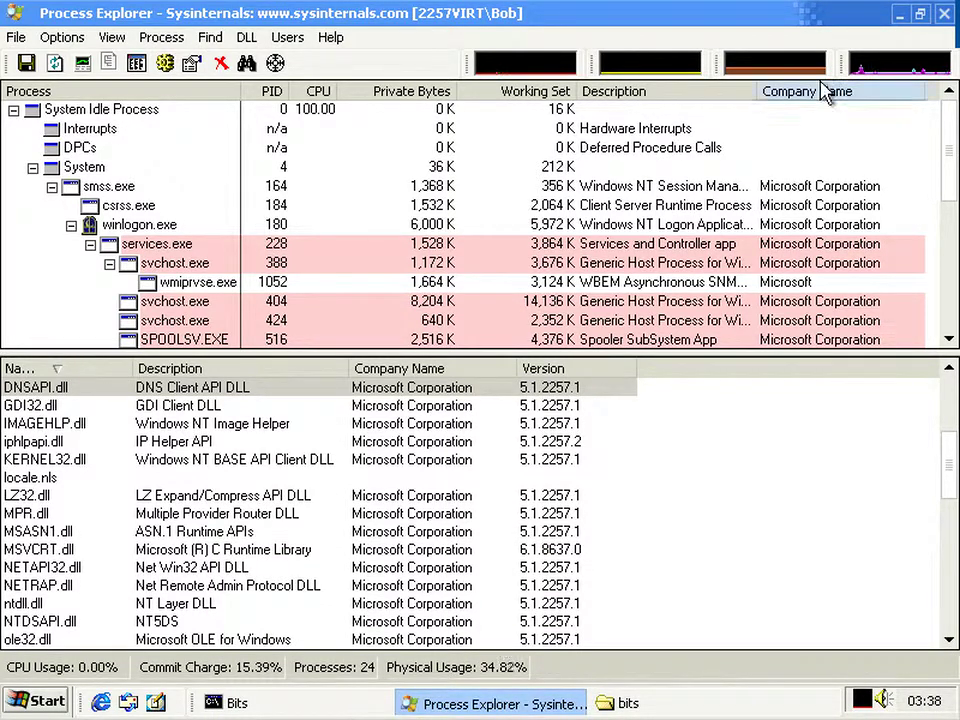
mouse_move(876, 69)
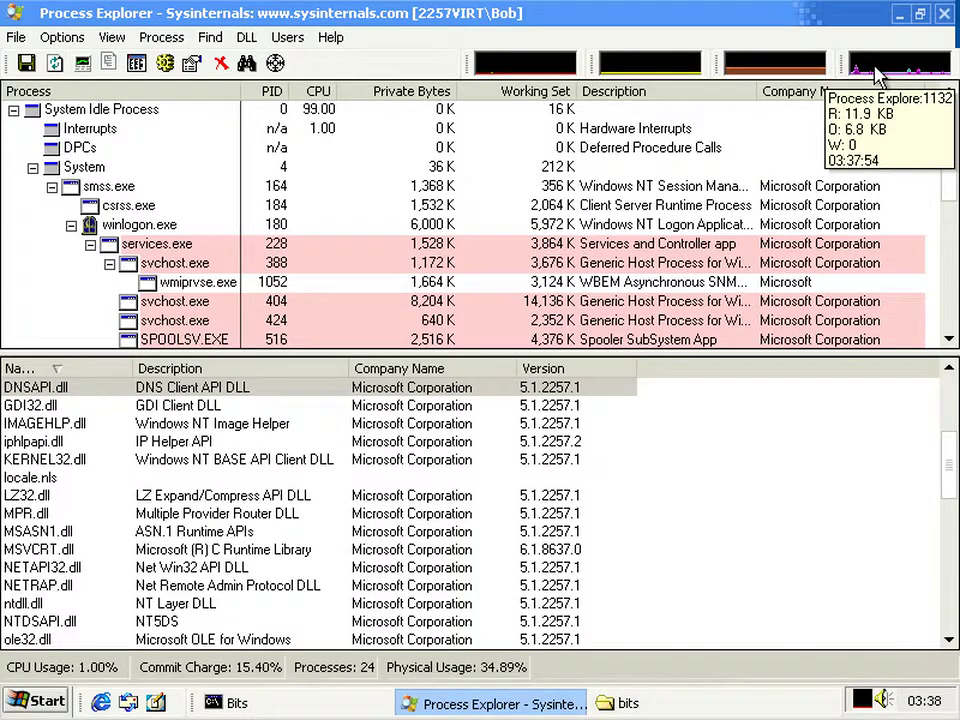
click(898, 14)
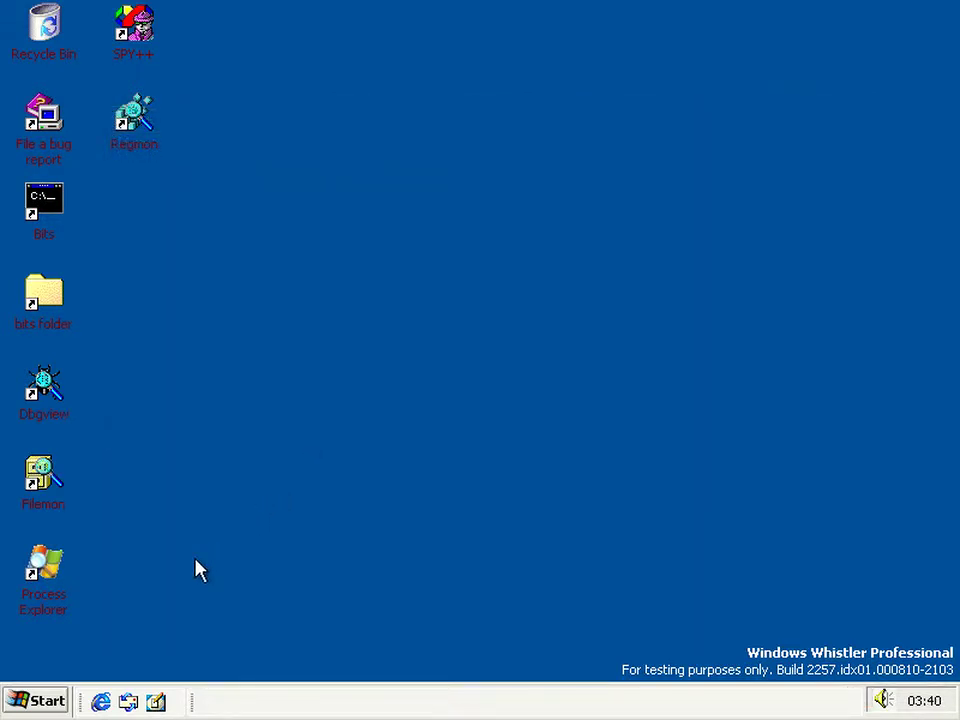
Open the Start menu to examine its layout, and close it
click(42, 702)
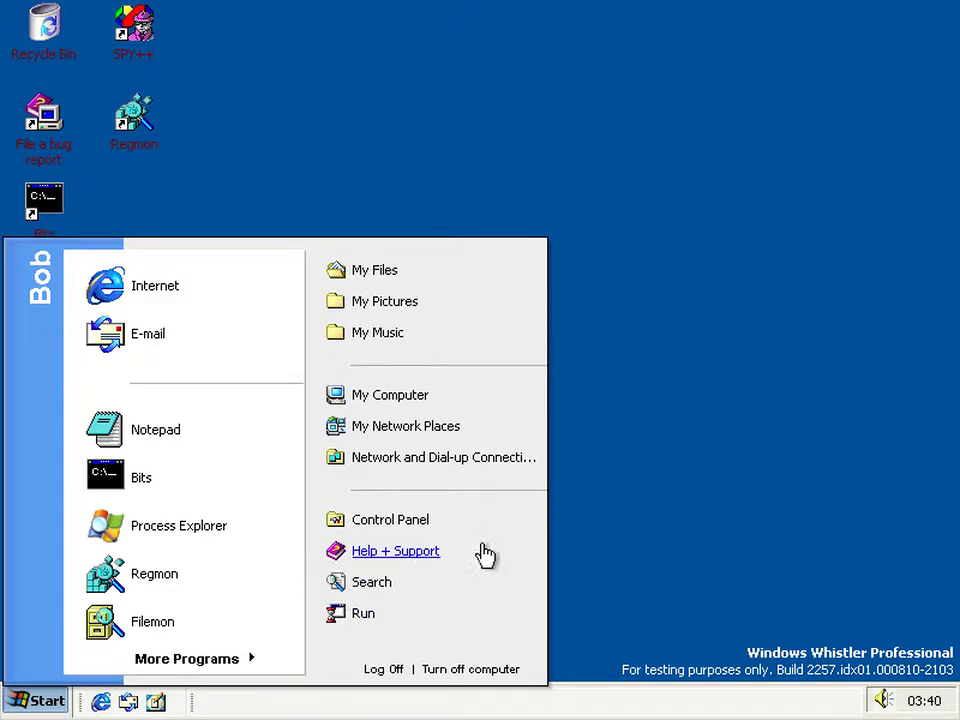
click(562, 543)
drag(560, 536, 60, 640)
click(268, 533)
Enable the list of most recently used documents in the Personal Start menu's customization settings and apply the change
right_click(17, 702)
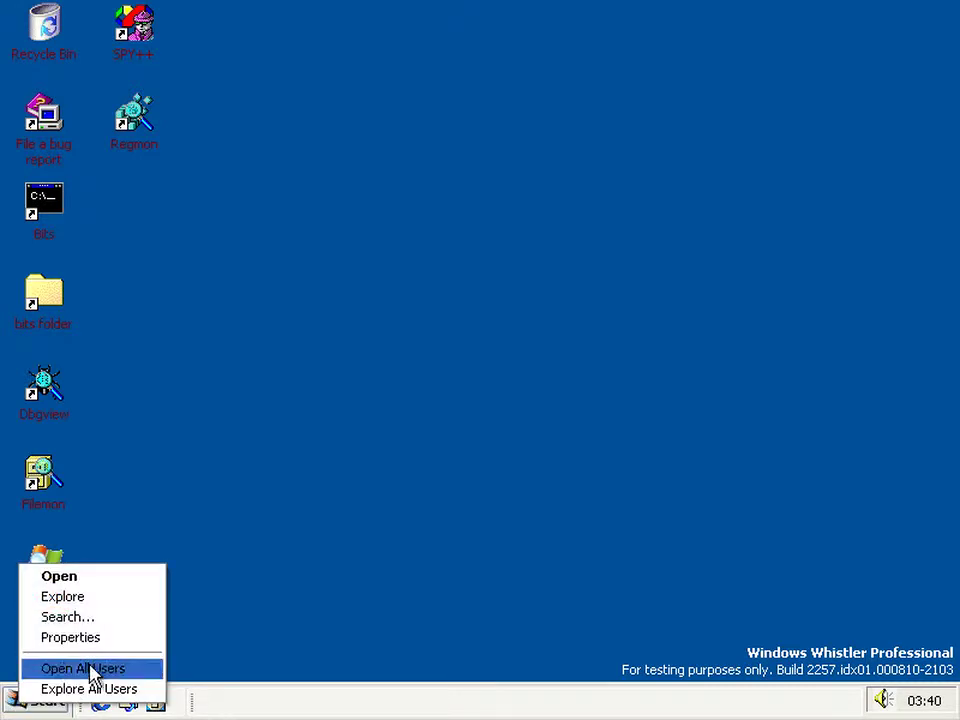
click(70, 637)
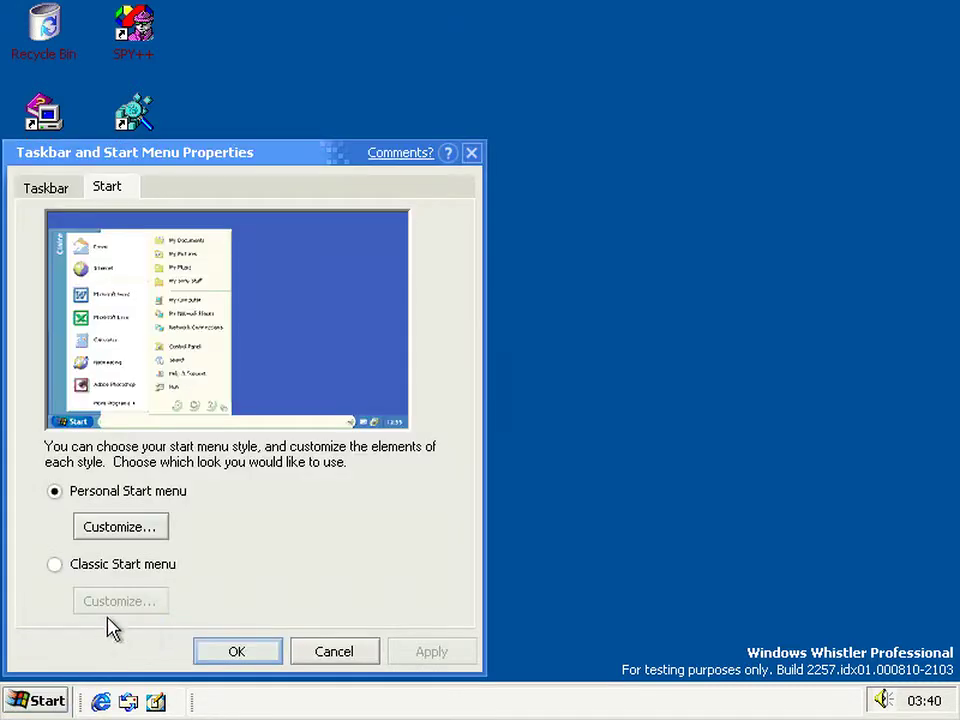
click(120, 527)
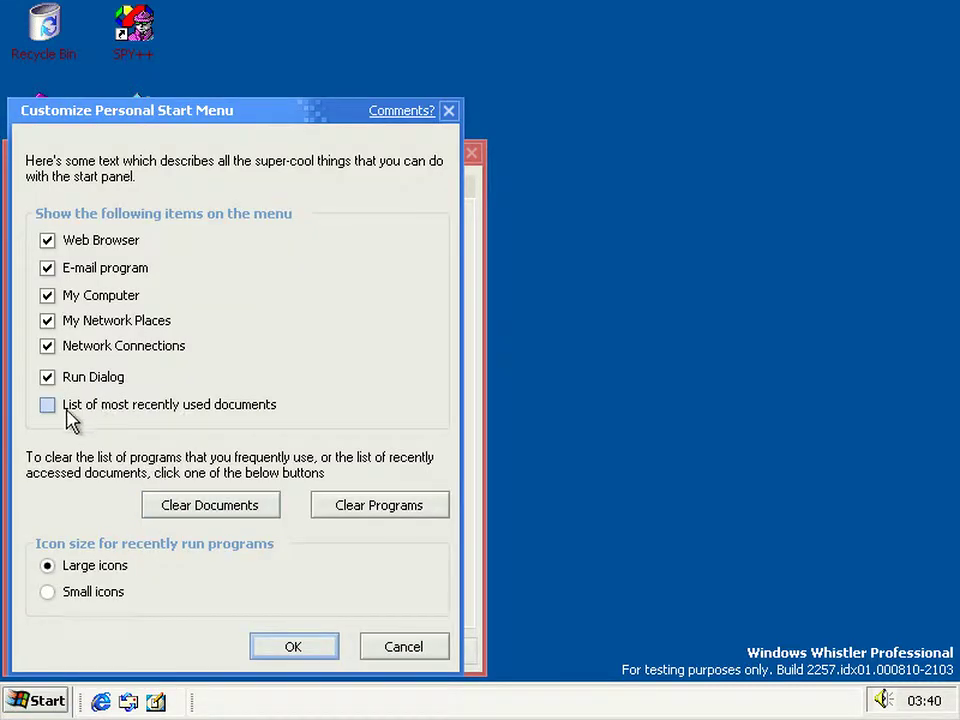
click(158, 412)
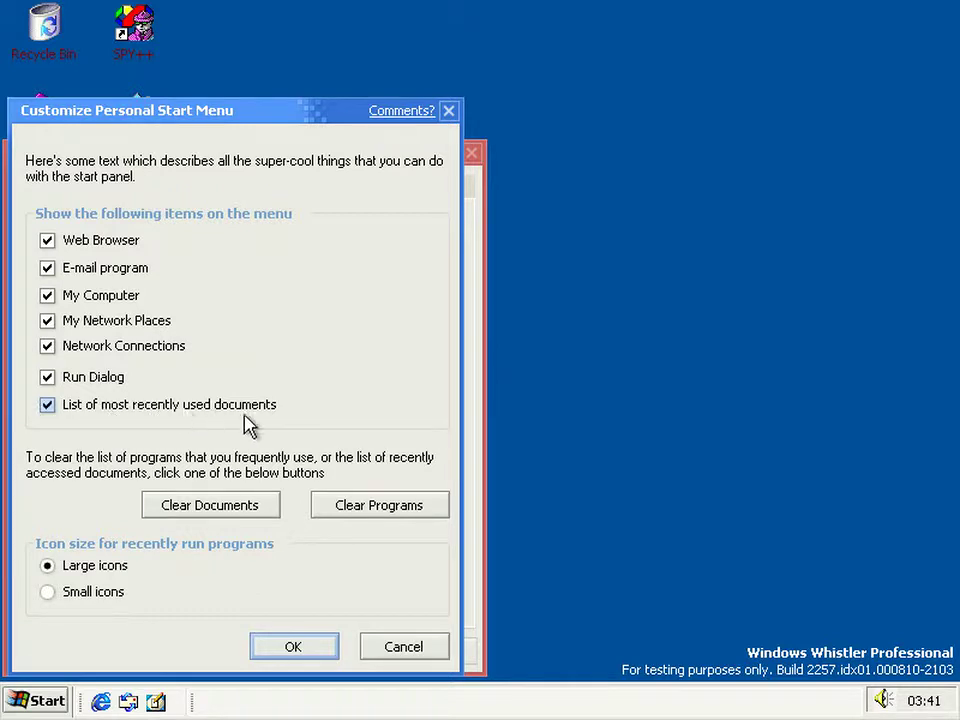
click(313, 649)
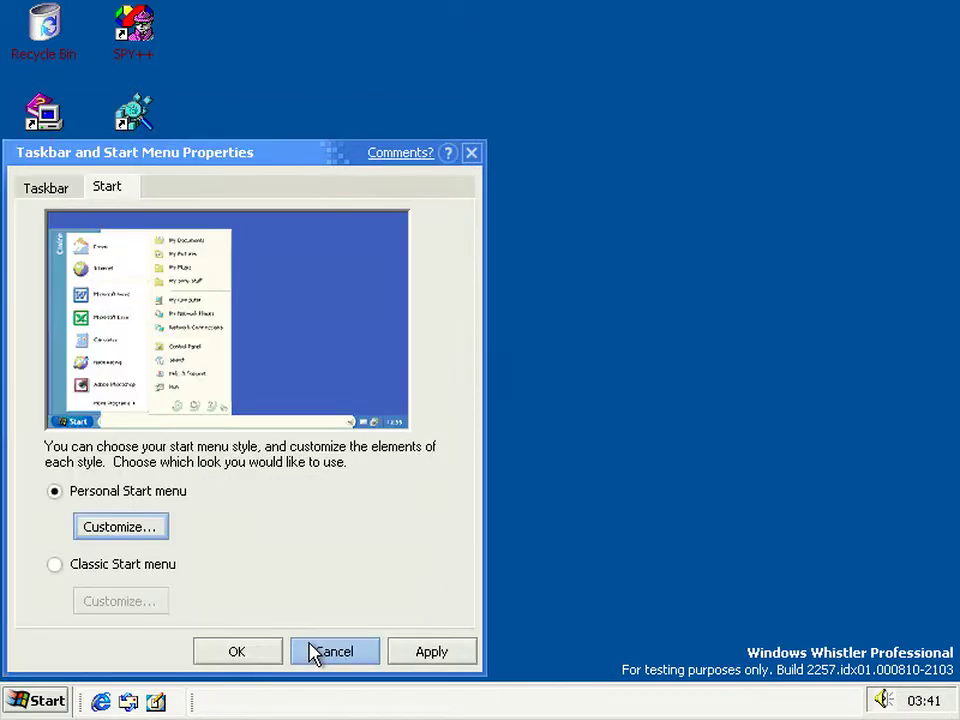
click(257, 660)
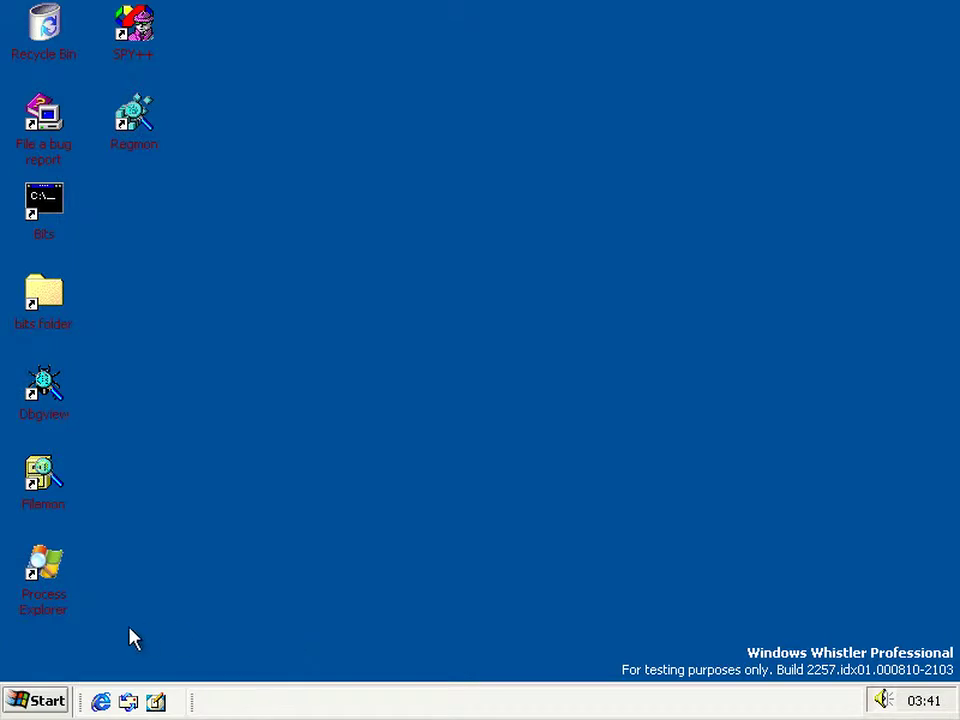
Open the Start menu to examine the Files column of recently used documents, and close it
click(42, 692)
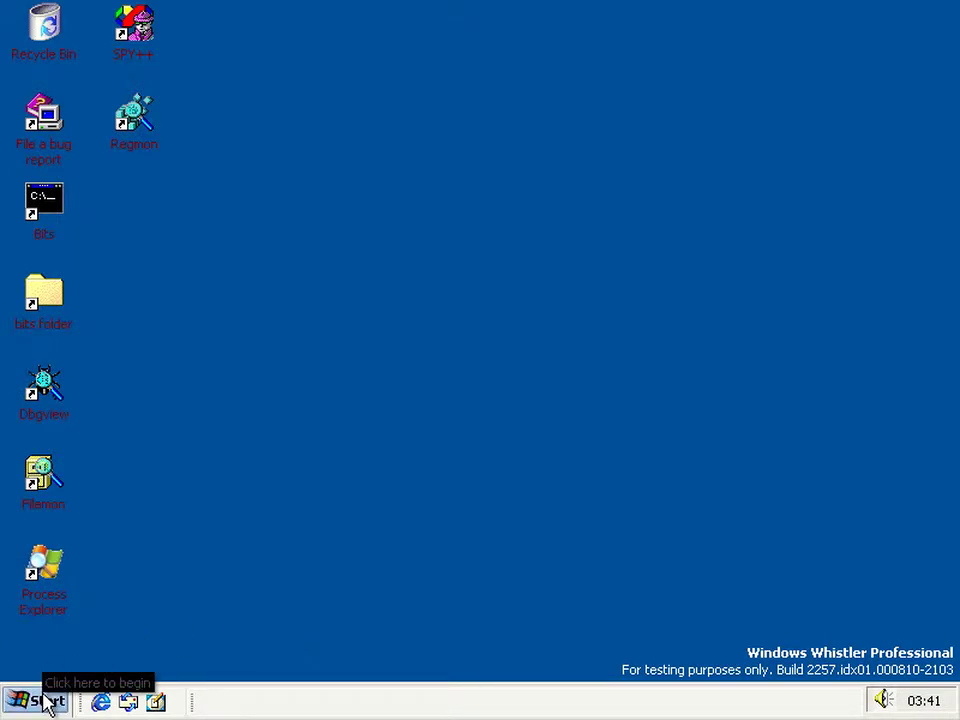
click(45, 700)
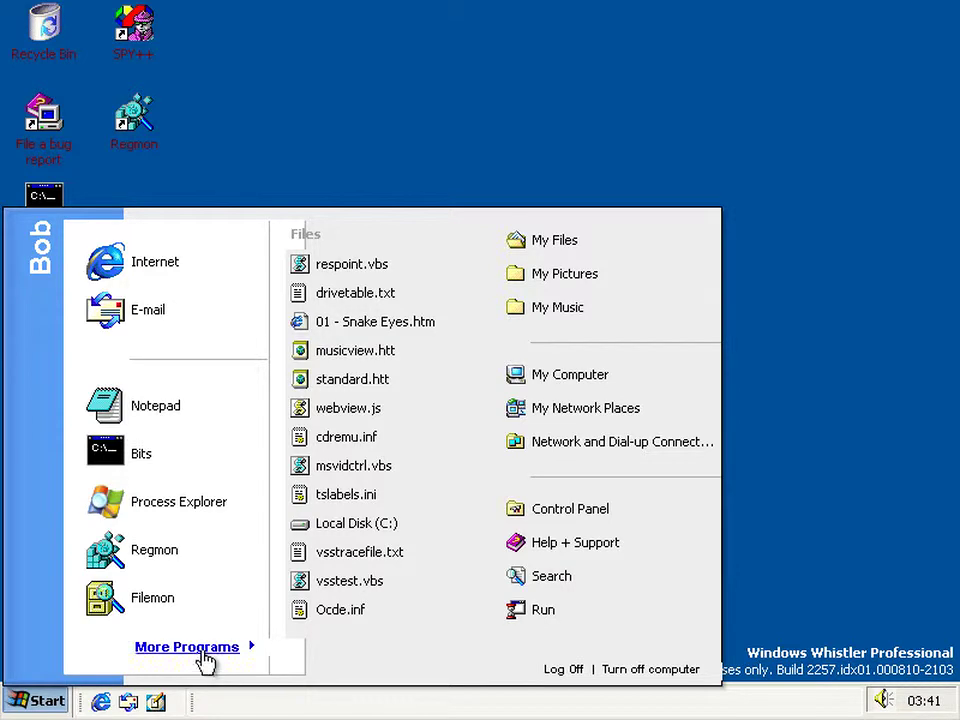
mouse_move(205, 660)
click(750, 282)
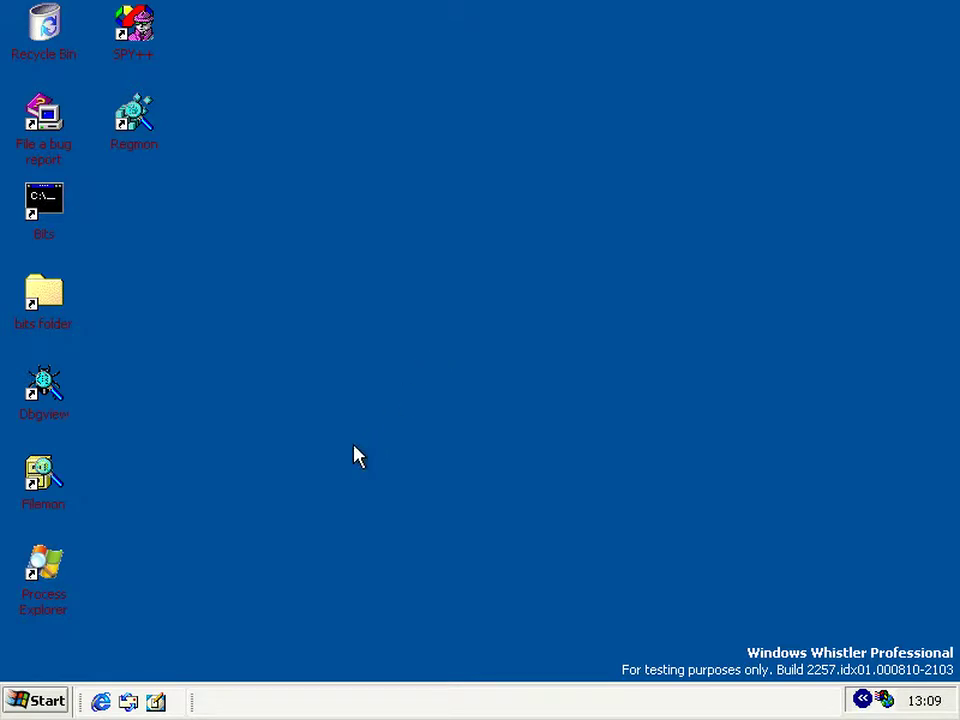
click(50, 700)
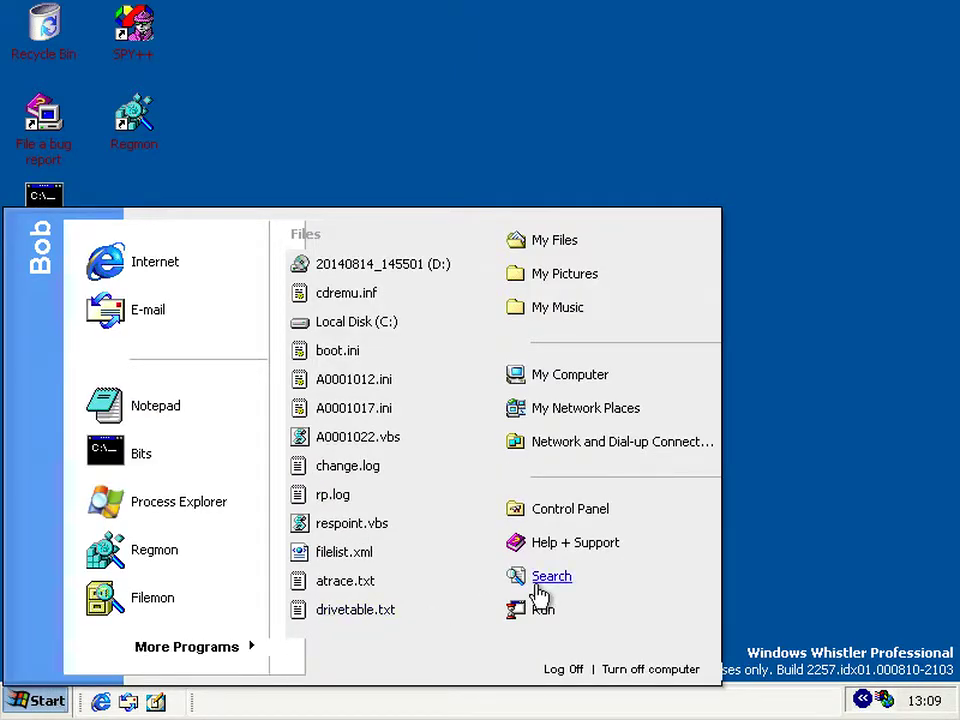
click(765, 115)
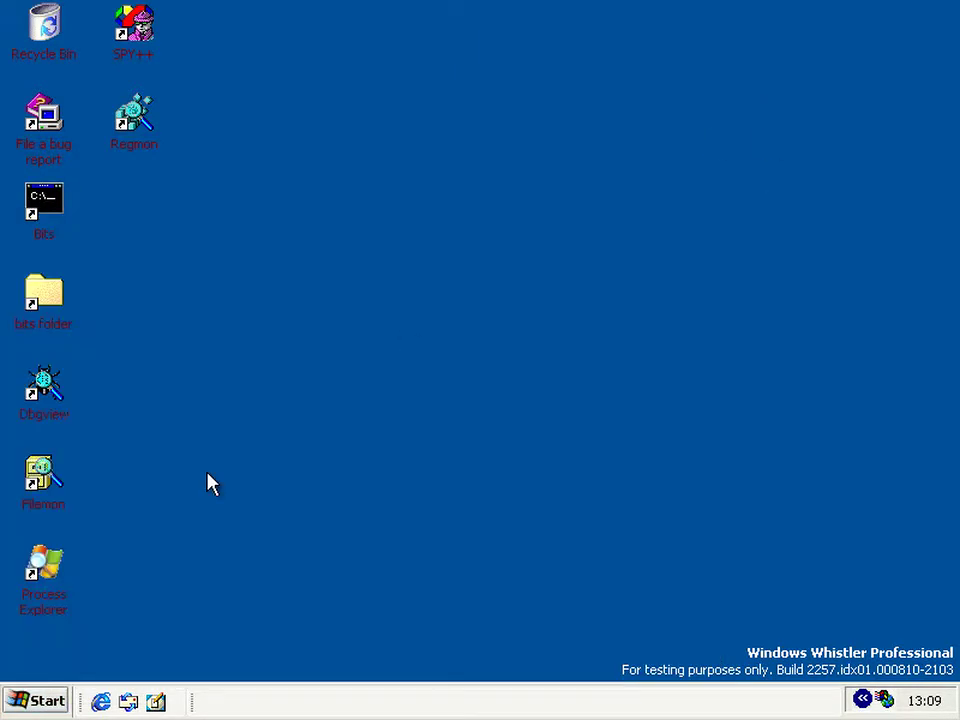
With the Start menu left open, launch the Bits command prompt and Task Manager behind it, closing each window again
click(42, 712)
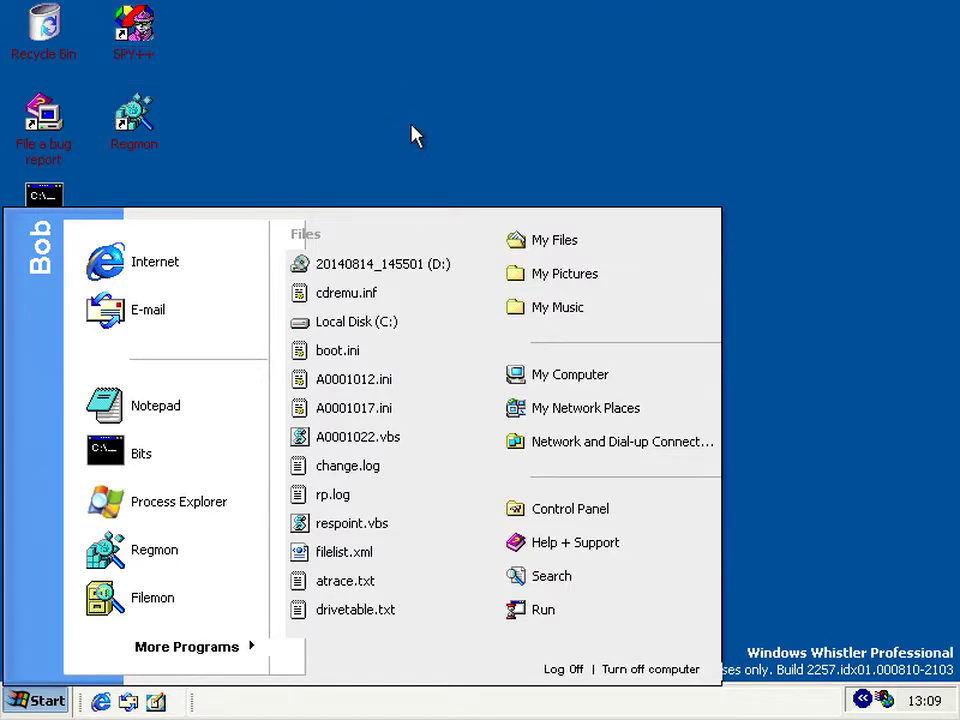
double_click(42, 197)
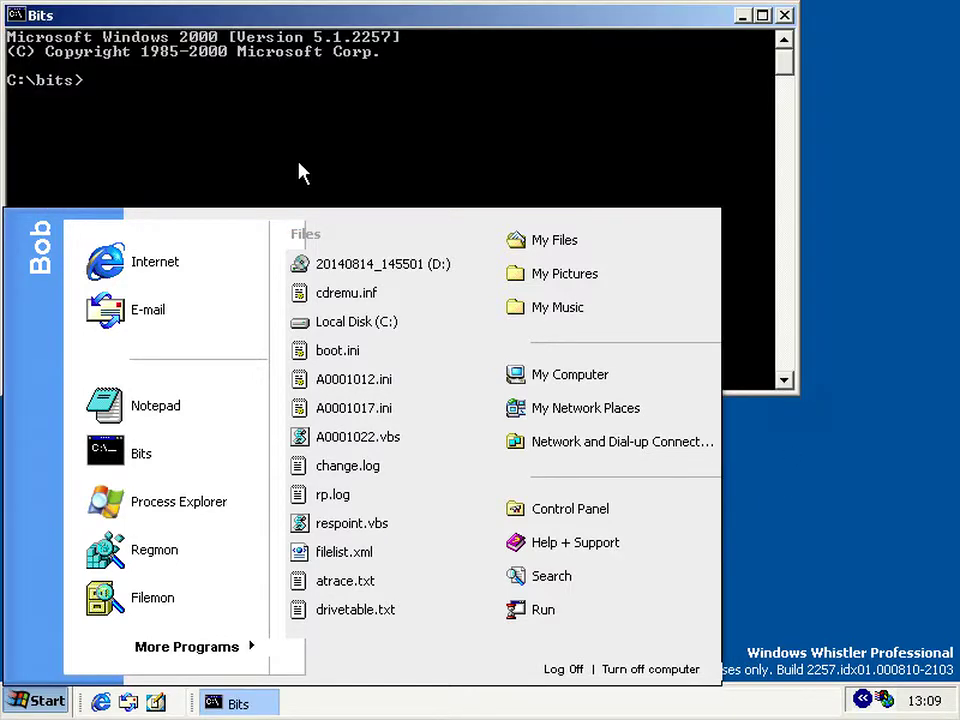
click(784, 15)
right_click(533, 708)
click(561, 664)
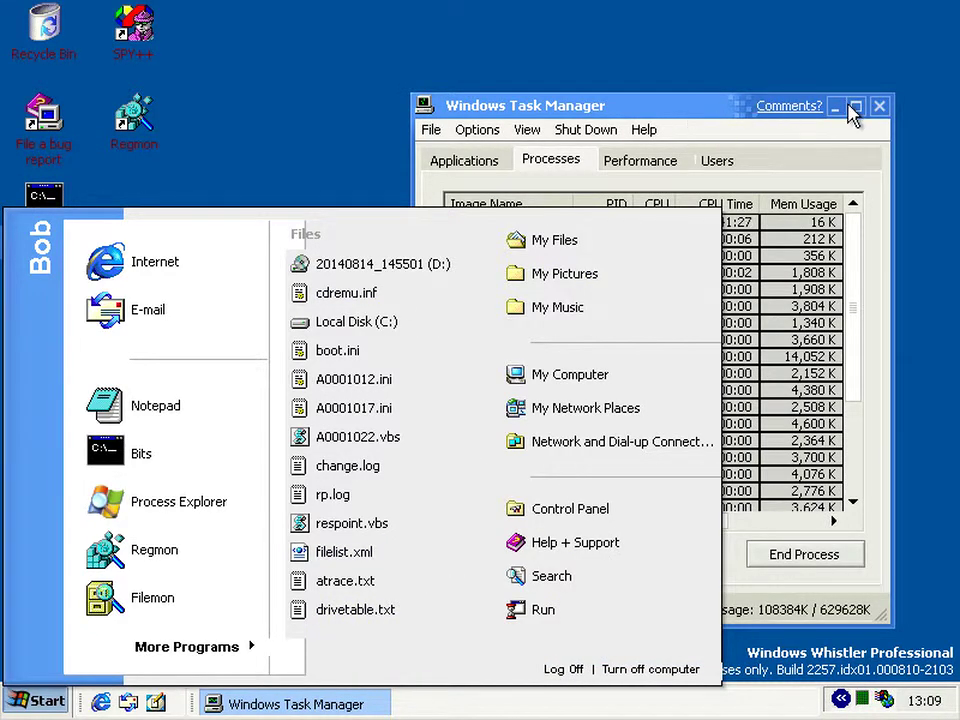
click(879, 106)
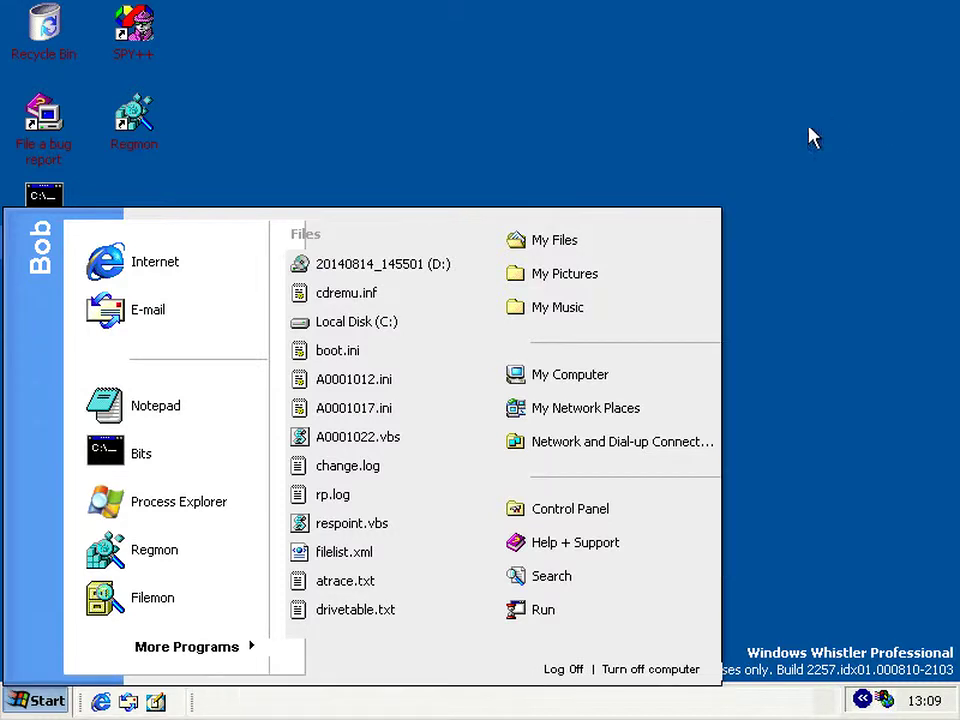
Open cdremu.inf from the Start menu's recent files, close it, and recheck the order of the Files list
click(334, 301)
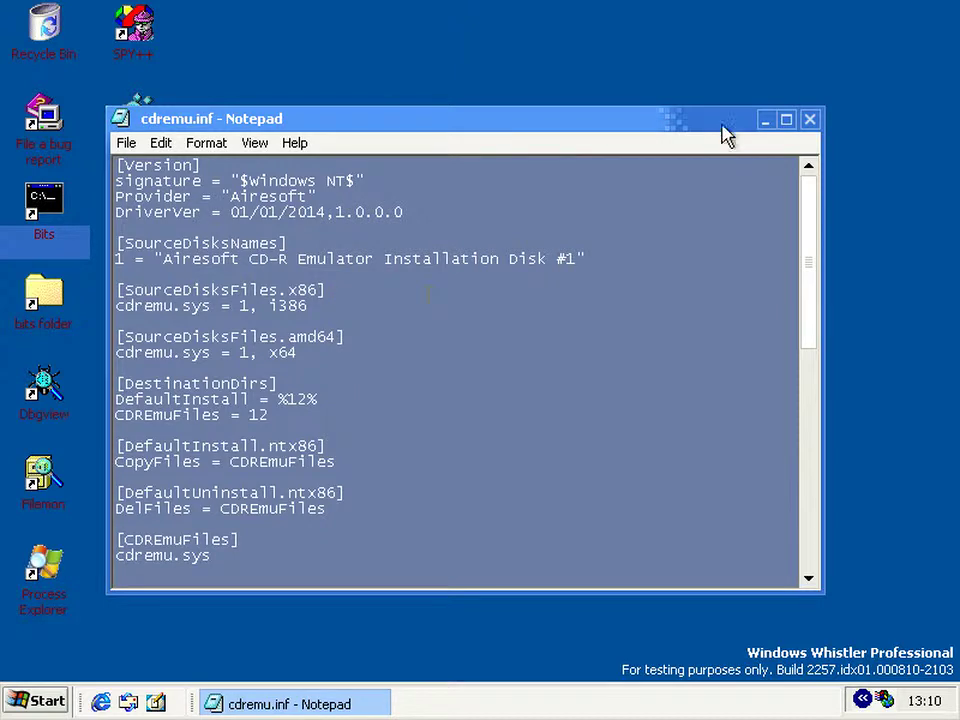
click(809, 121)
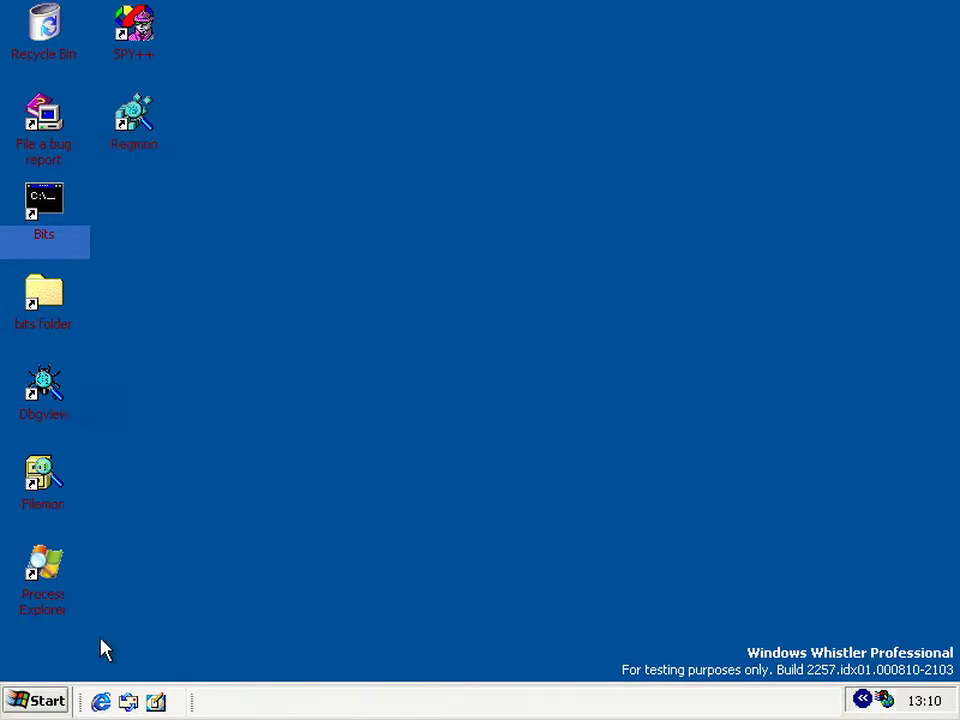
click(44, 702)
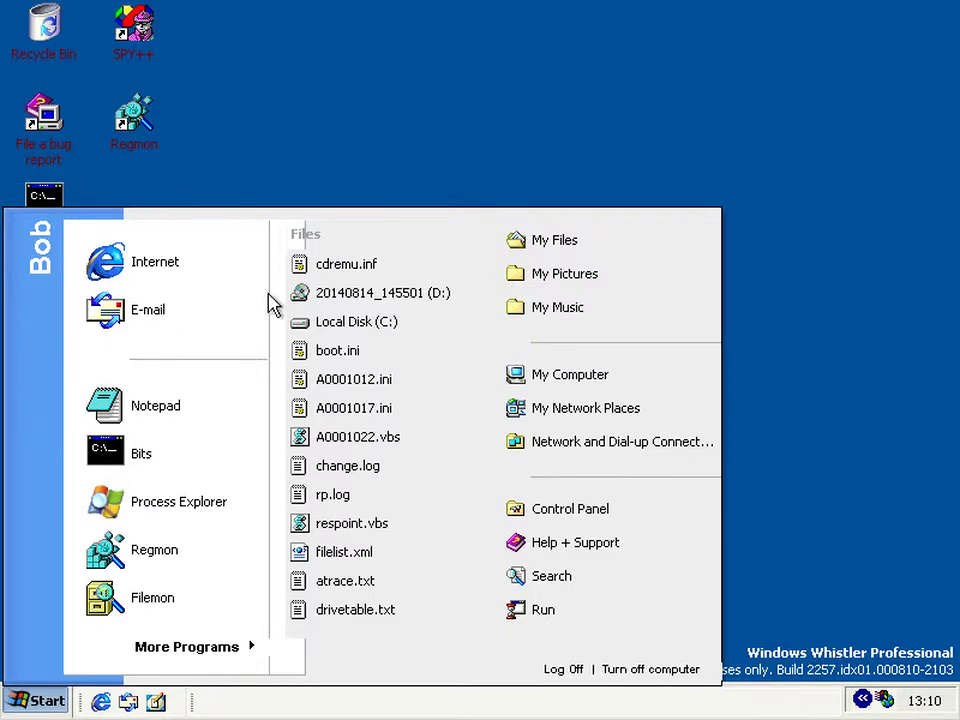
click(260, 168)
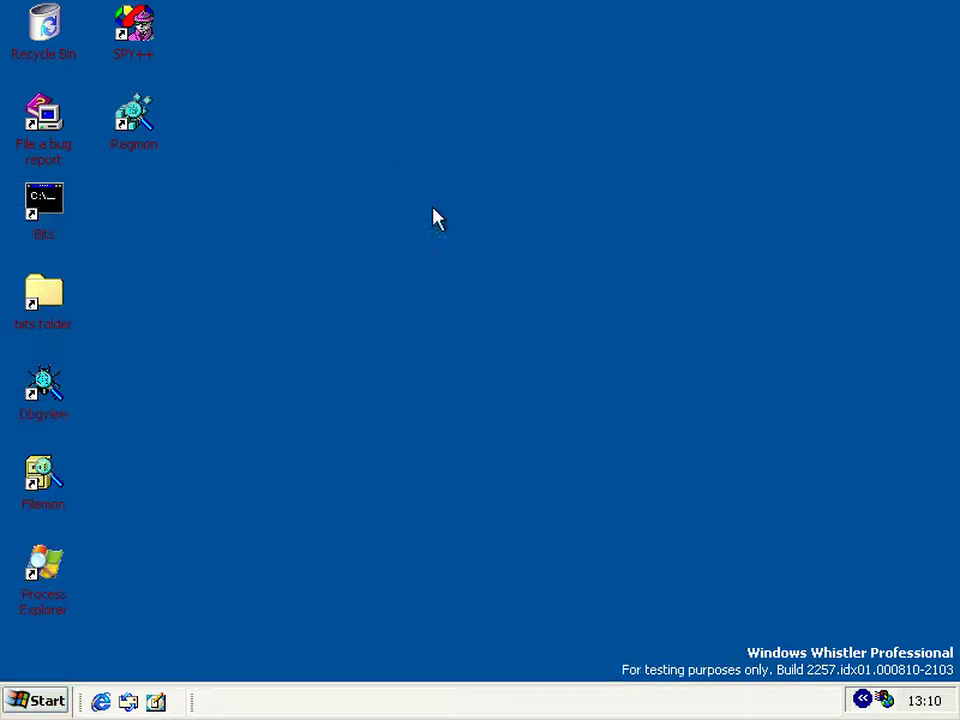
Reopen the Start menu repeatedly until its classic version opens, and examine that version's Documents and Search submenus
click(39, 699)
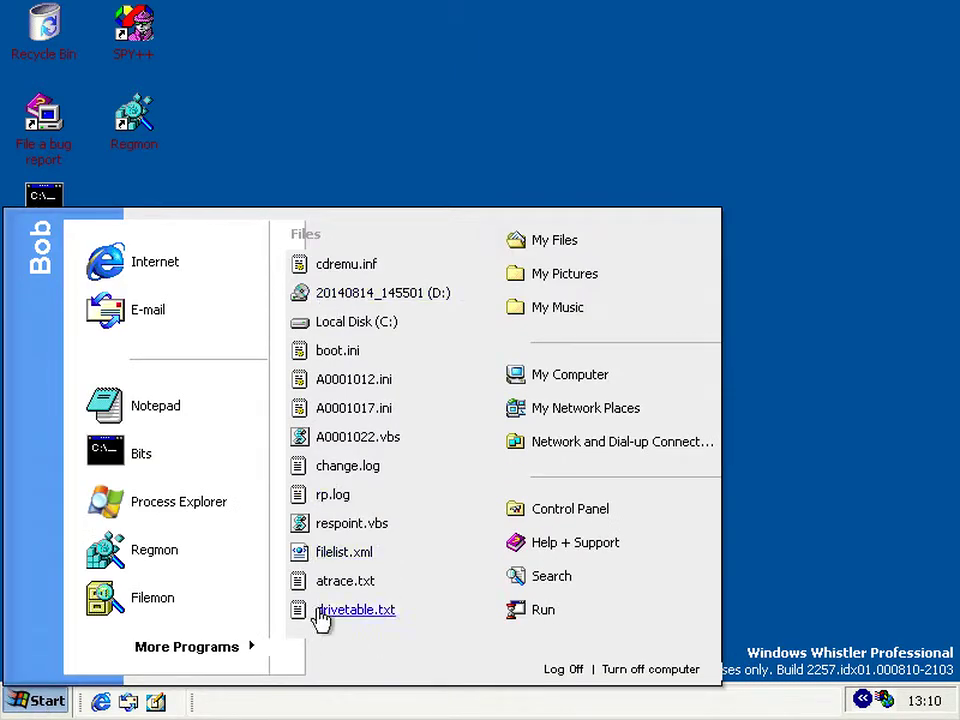
click(895, 512)
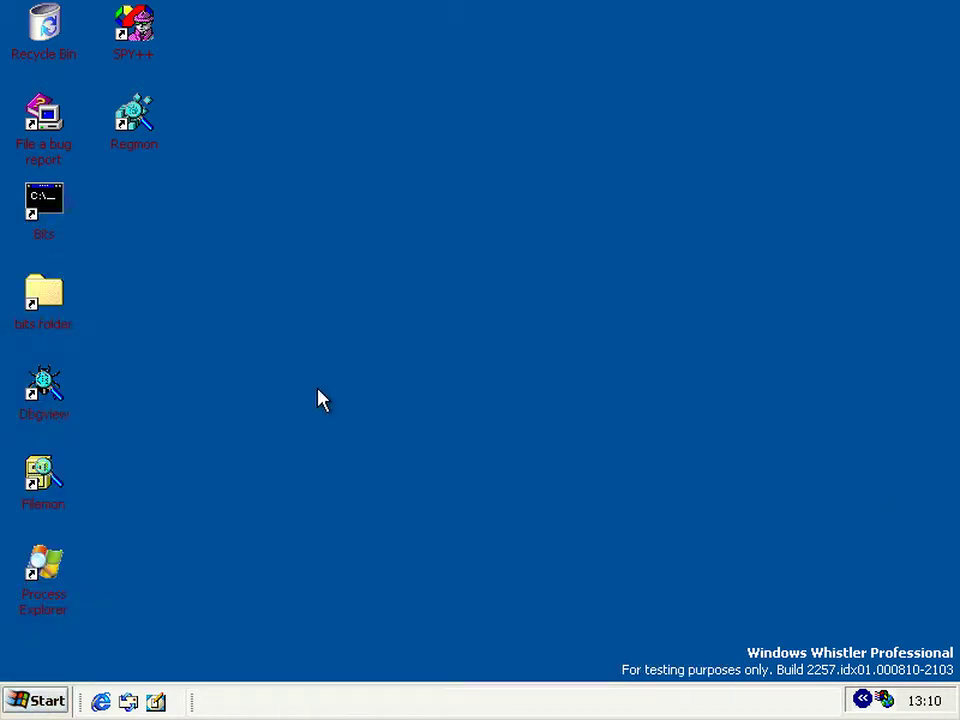
click(44, 703)
click(46, 705)
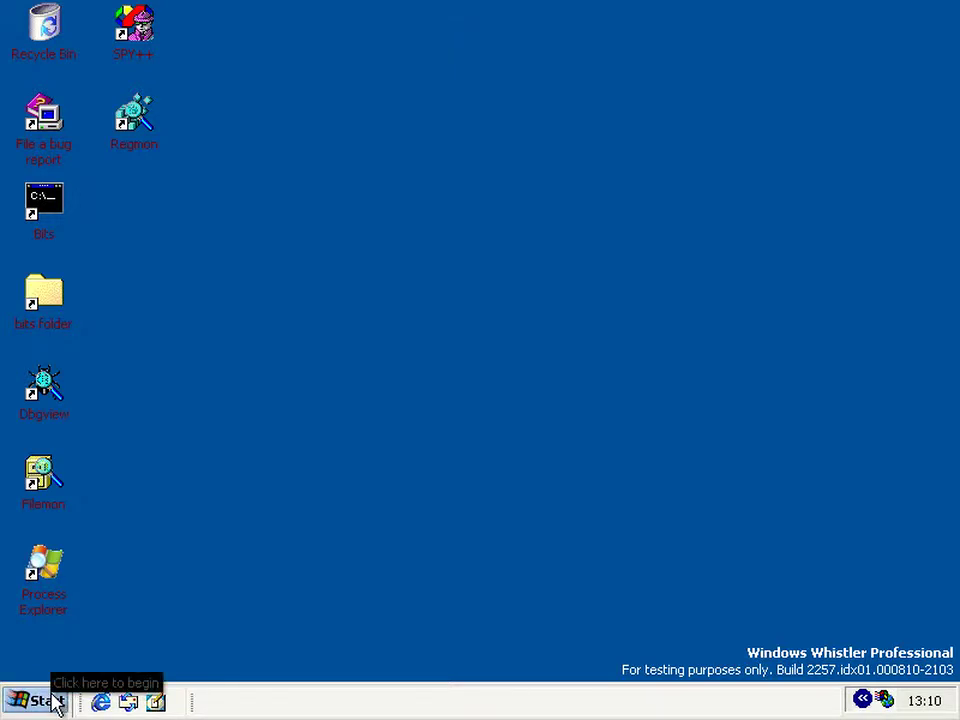
click(57, 705)
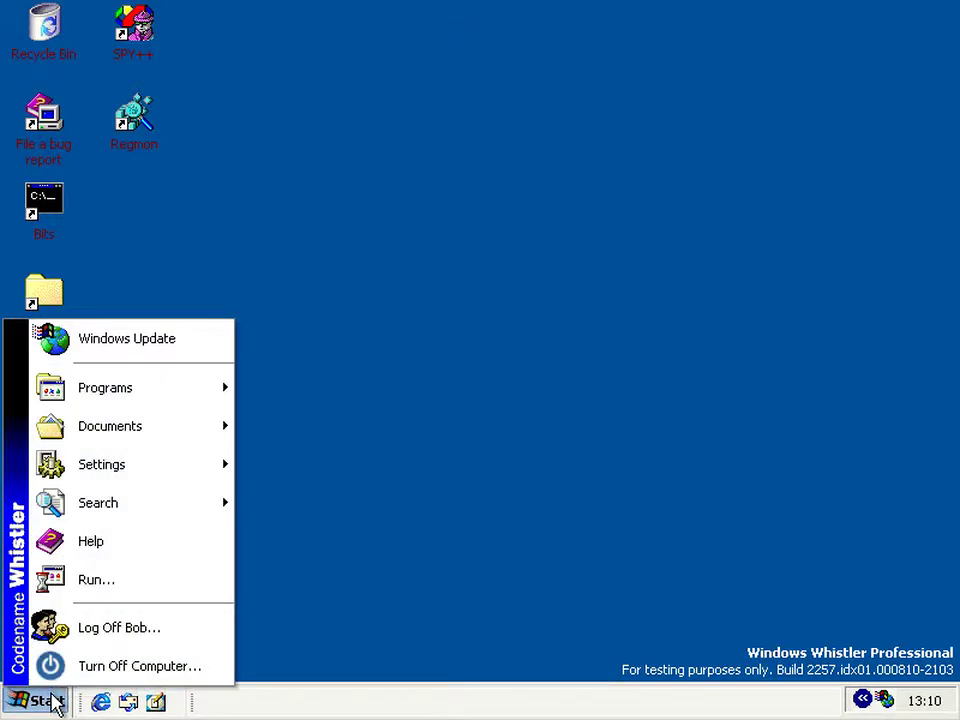
mouse_move(174, 430)
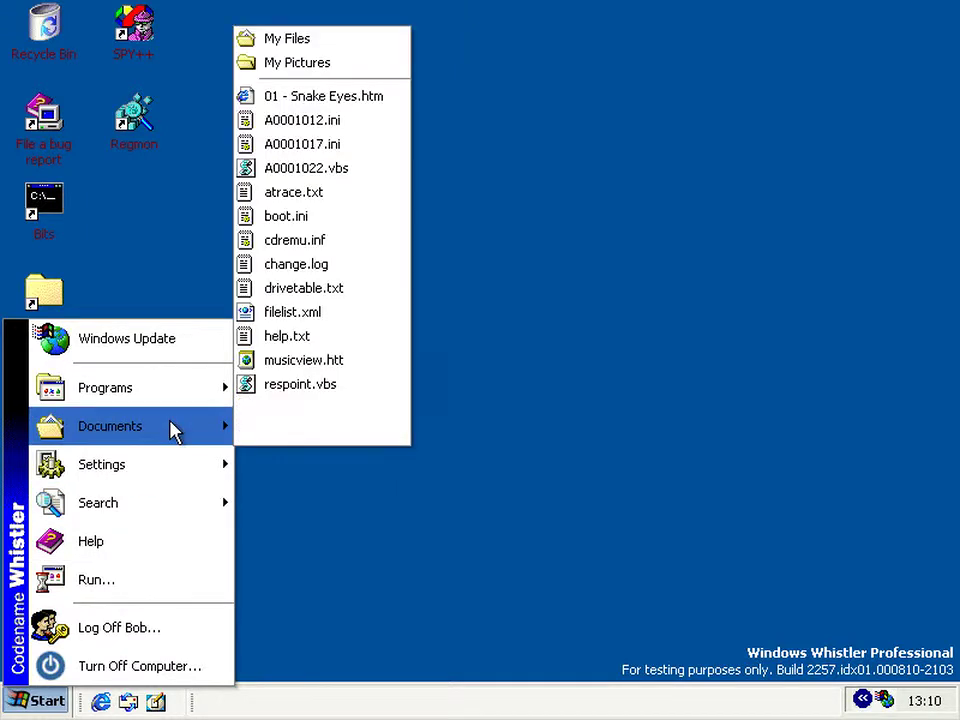
mouse_move(177, 510)
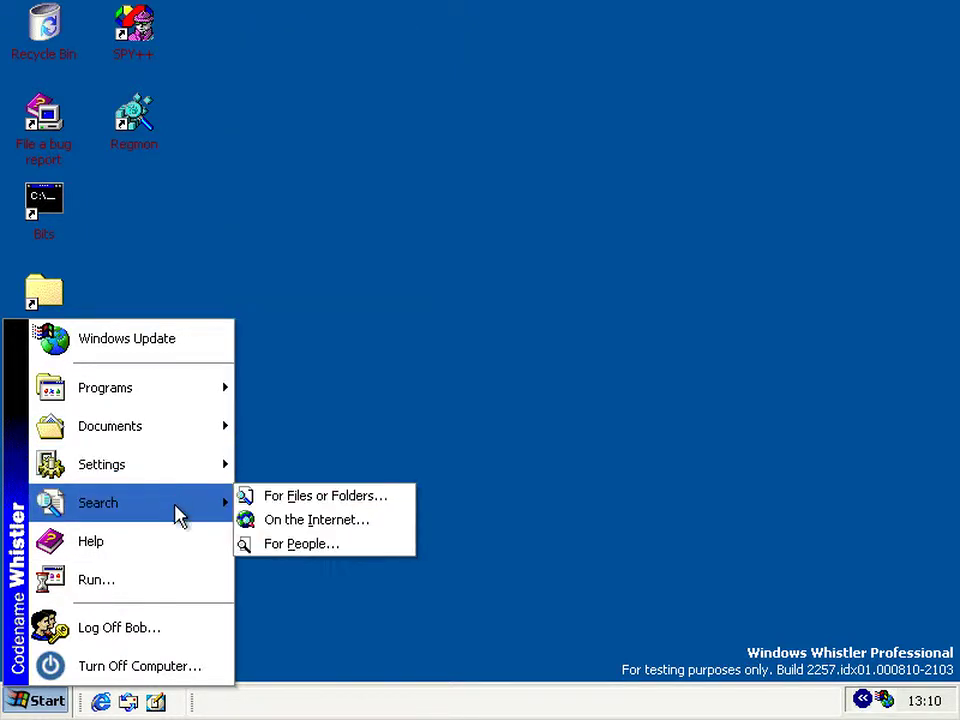
click(381, 349)
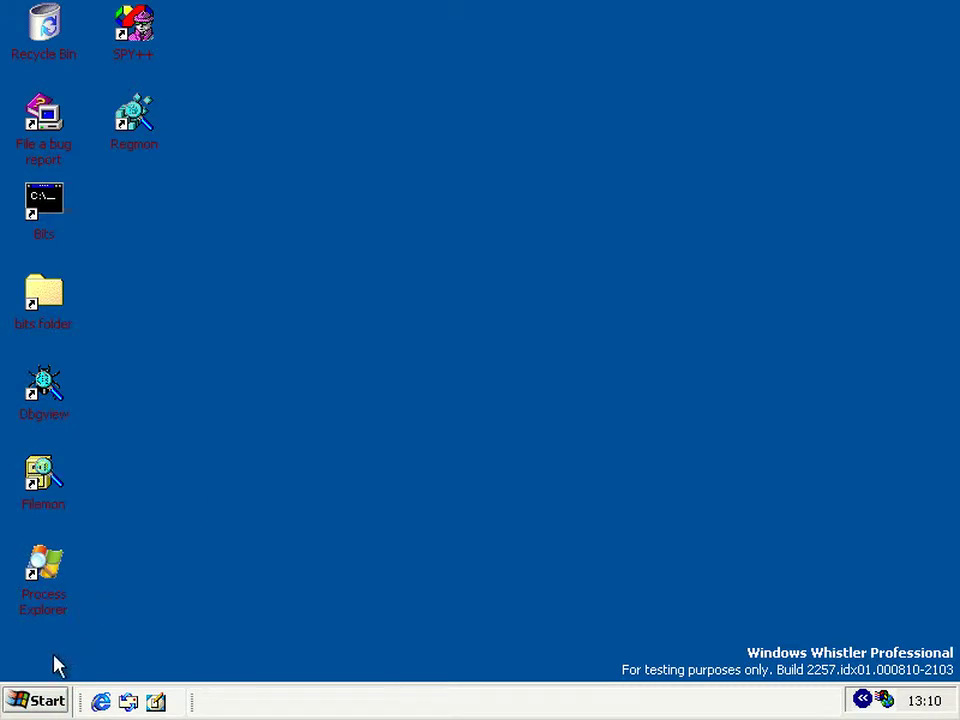
Open and close the Start menu twice more to check which style it shows
click(47, 700)
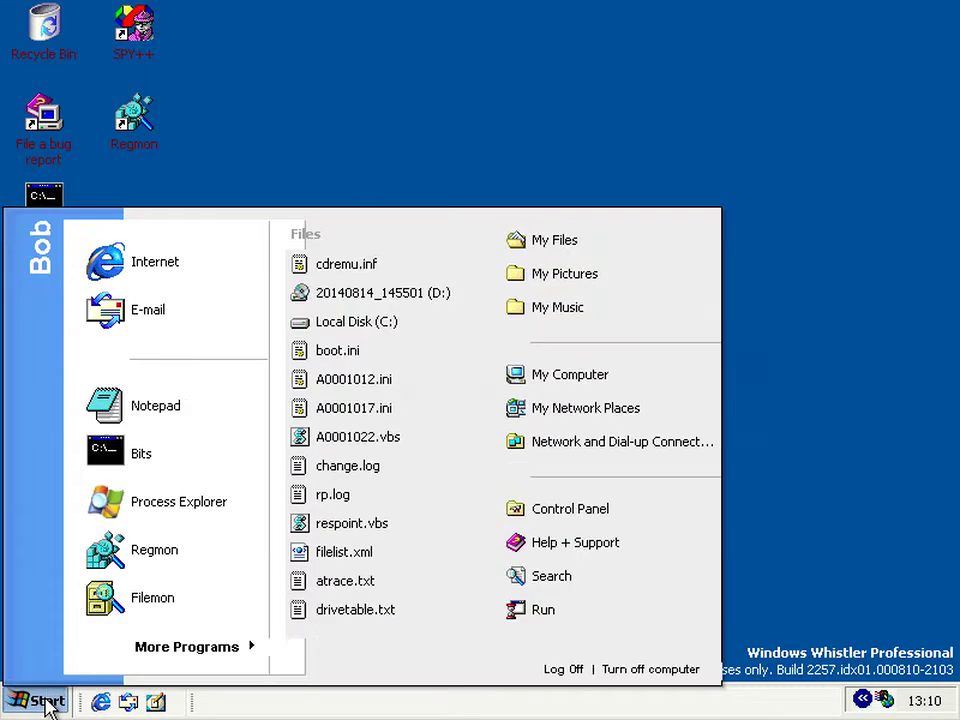
click(47, 700)
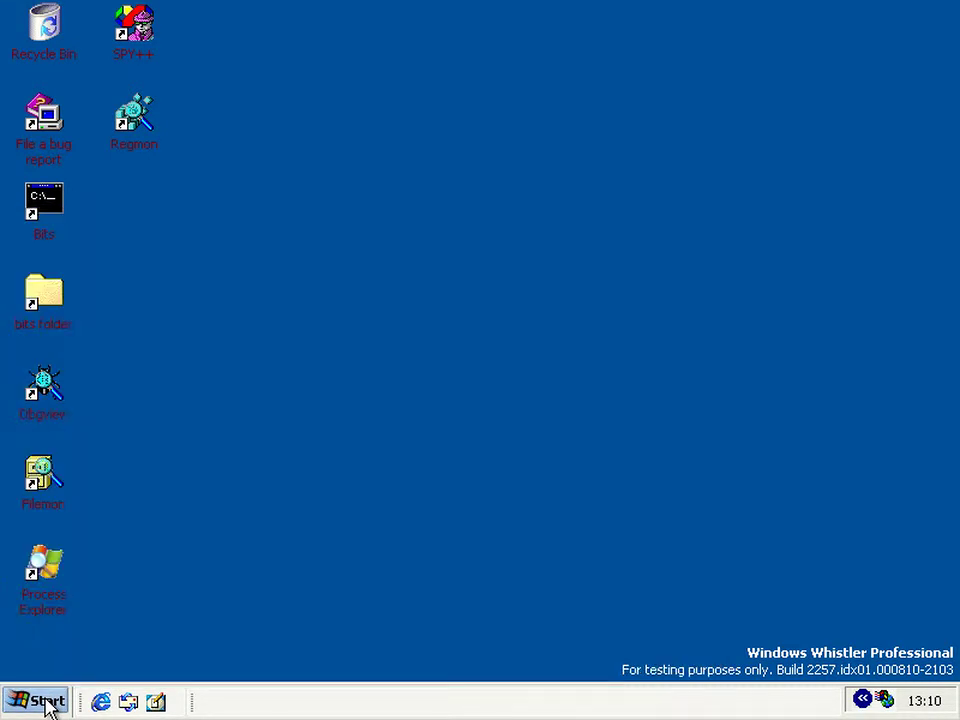
click(47, 700)
click(290, 523)
Switch to the Classic Start menu in the Taskbar and Start Menu properties
right_click(30, 698)
click(80, 630)
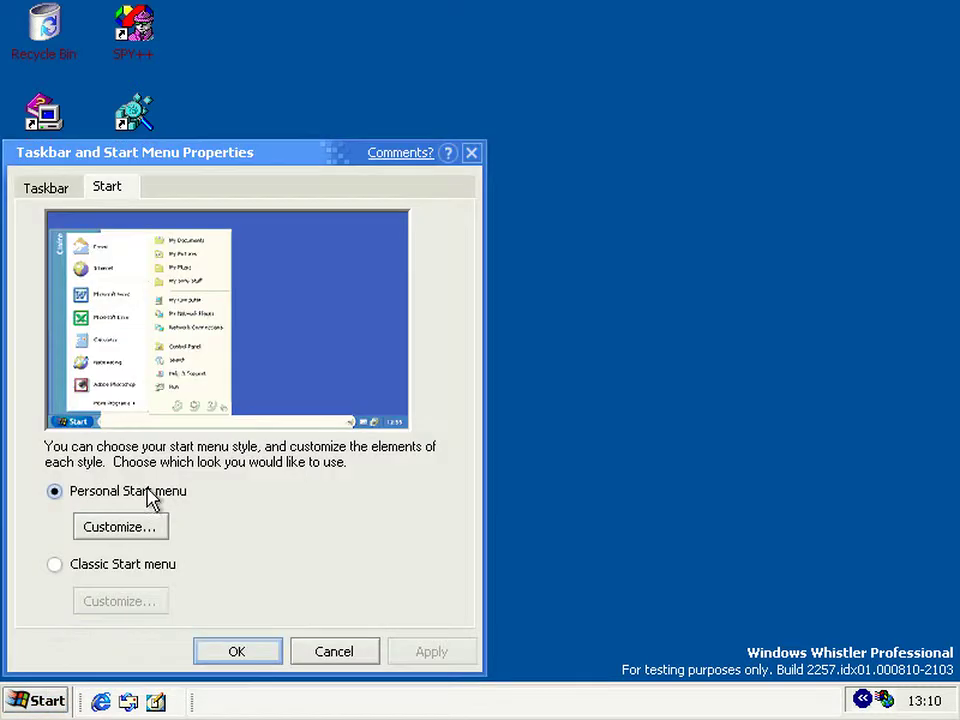
click(126, 566)
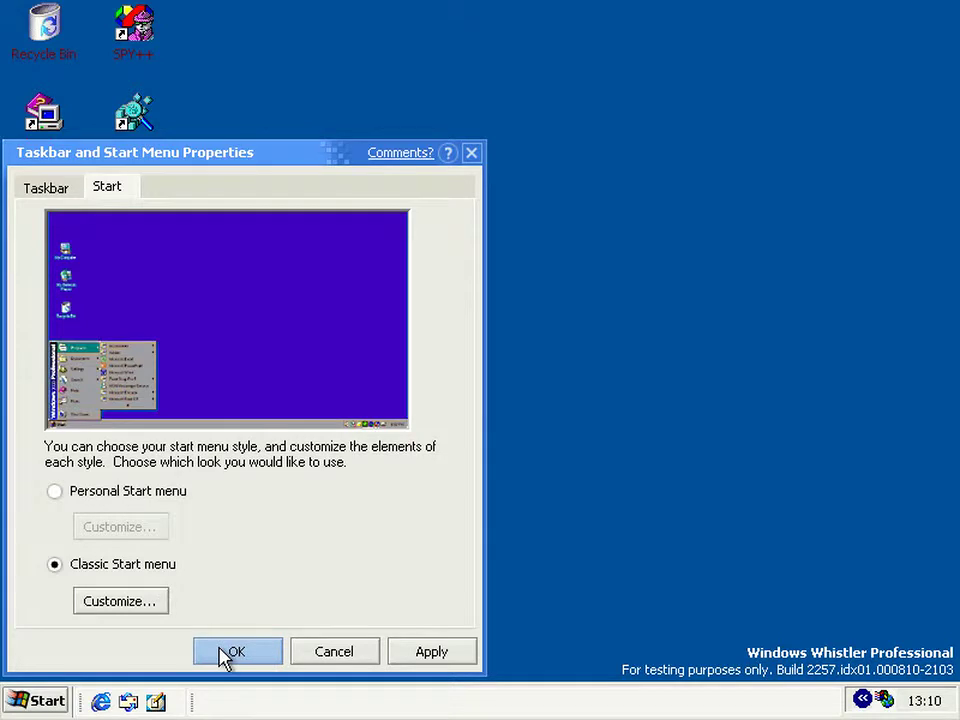
click(228, 653)
Toggle the Start menu open and closed several times to test whether the classic style shows consistently
click(34, 704)
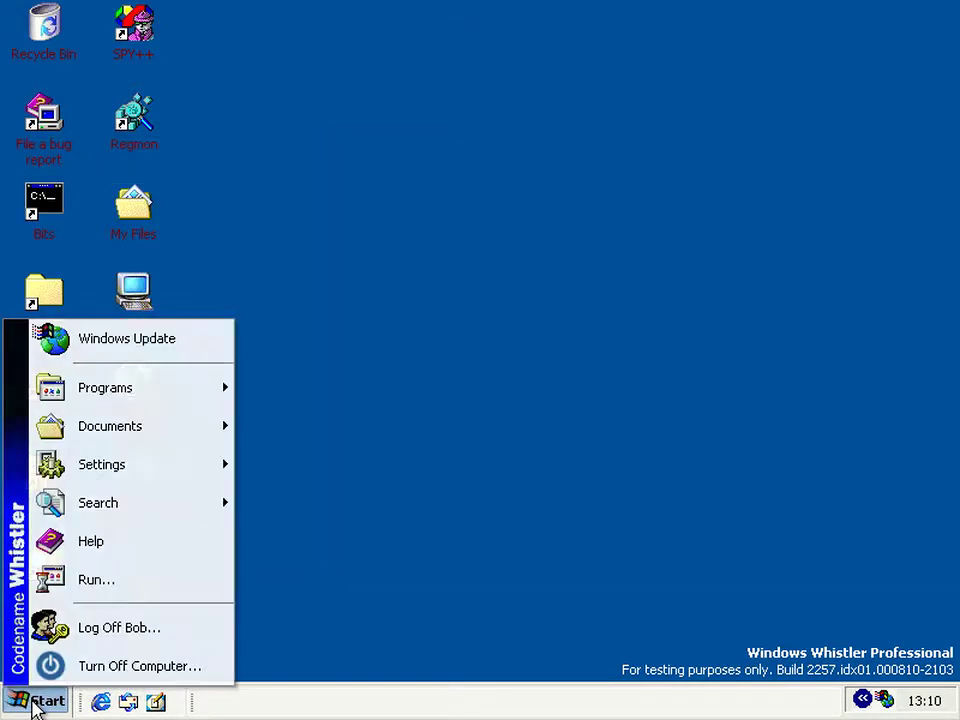
click(34, 704)
click(34, 704)
click(34, 704)
click(34, 704)
click(34, 704)
click(34, 704)
click(34, 704)
Switch back to the Personal Start menu, and open and close the Start menu to check its style
right_click(38, 704)
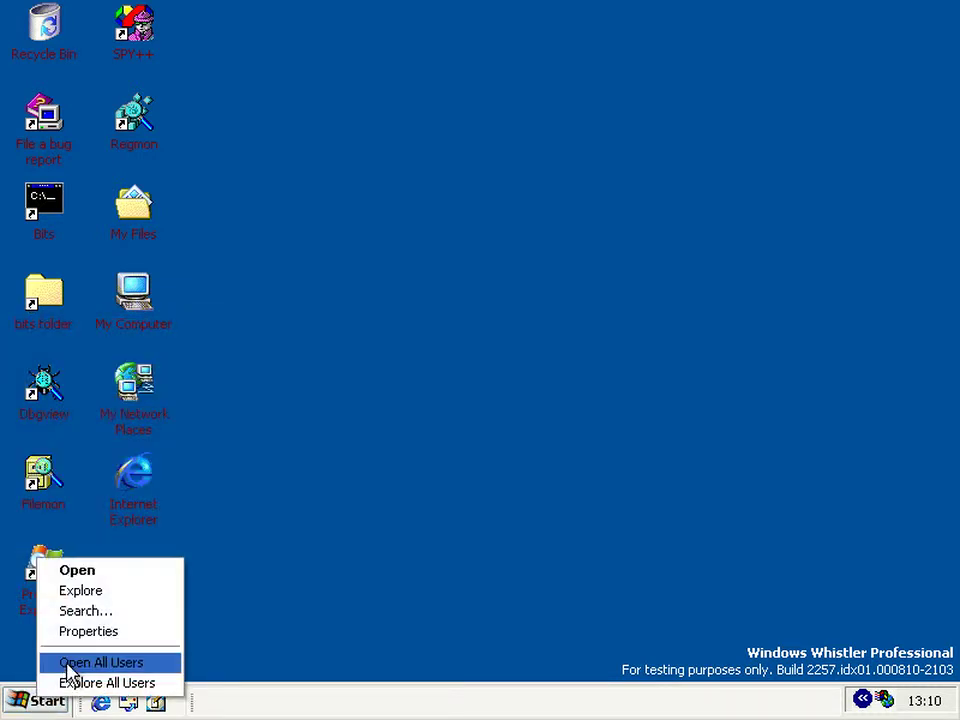
click(80, 631)
click(160, 496)
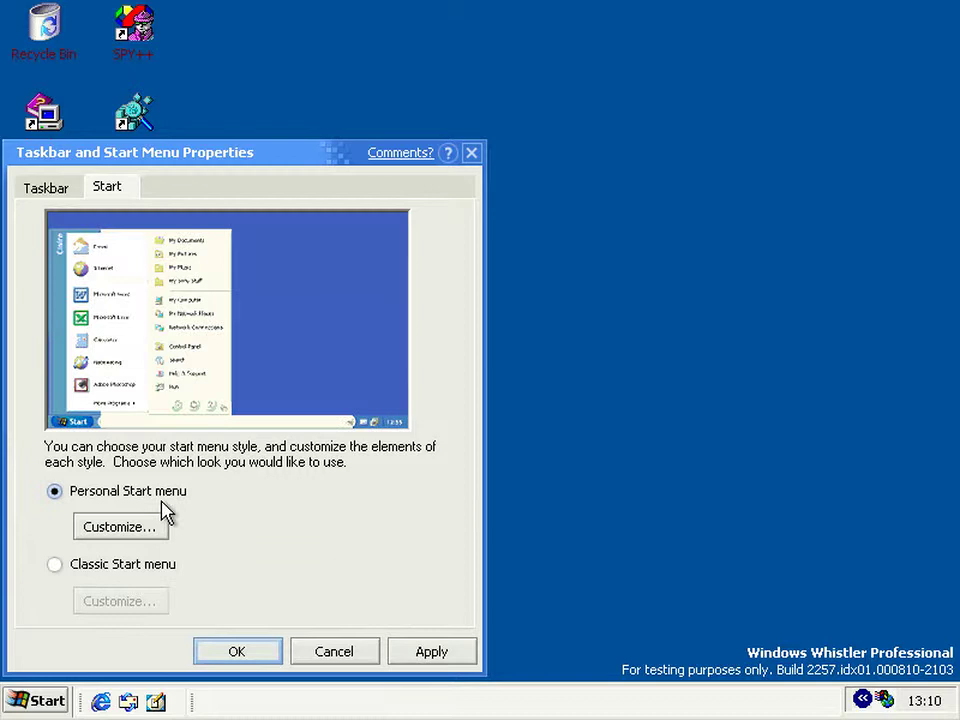
click(237, 652)
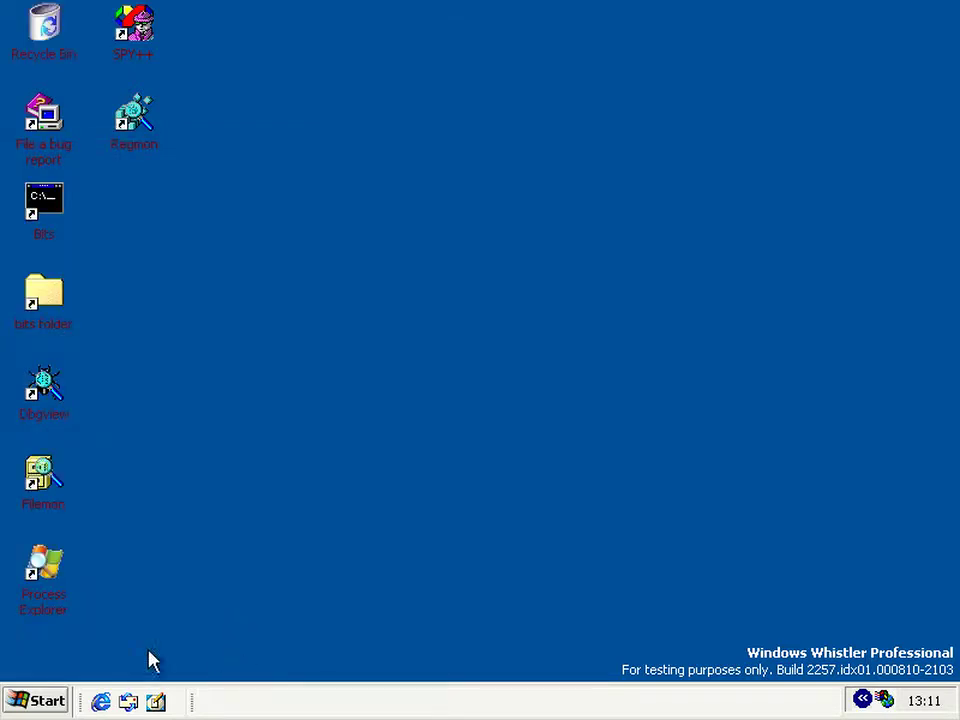
click(33, 702)
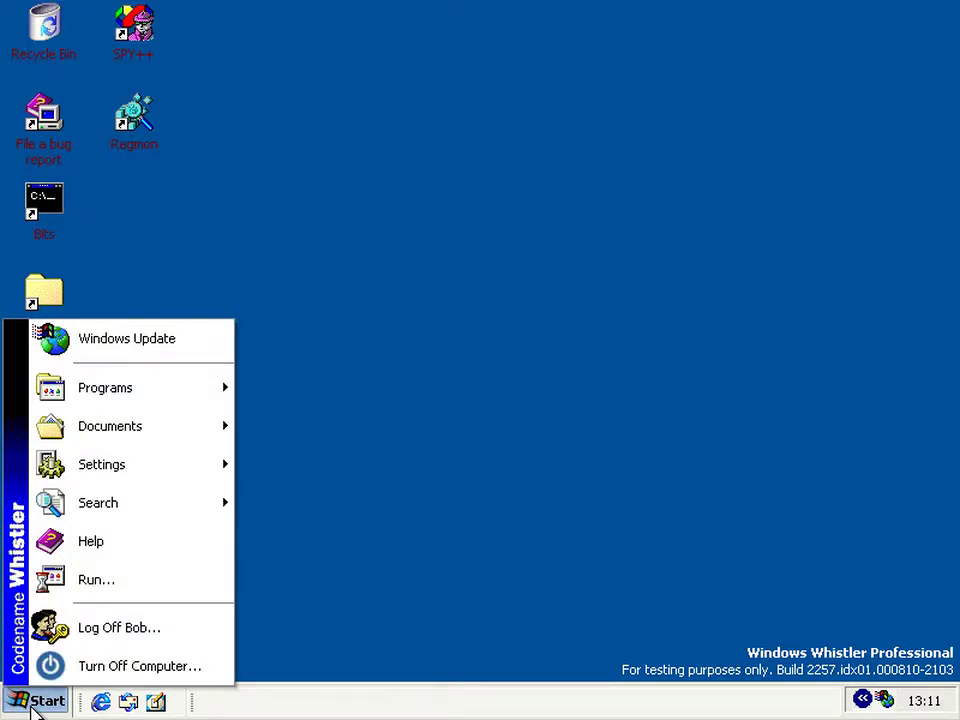
click(33, 702)
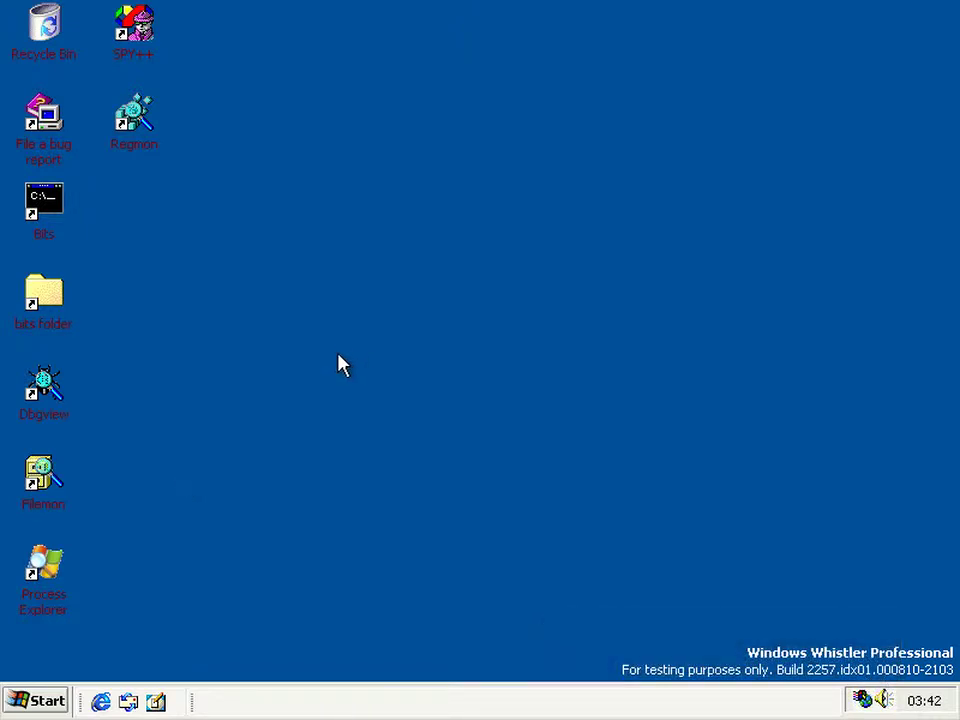
Open the font smoothing preview from the Effects settings of the display's Appearance properties
right_click(324, 336)
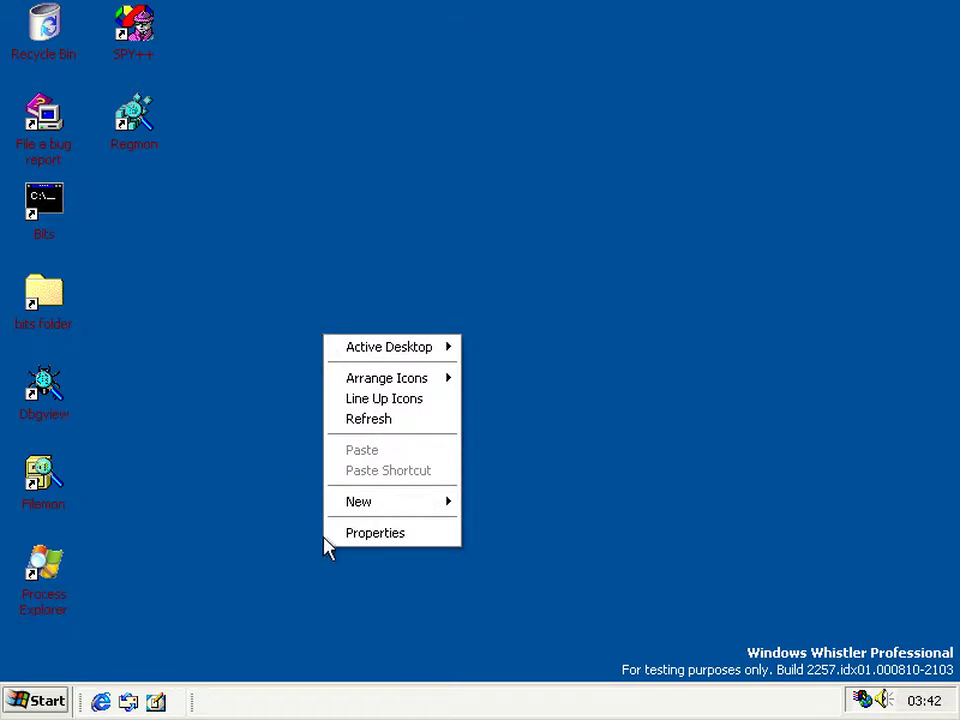
click(379, 541)
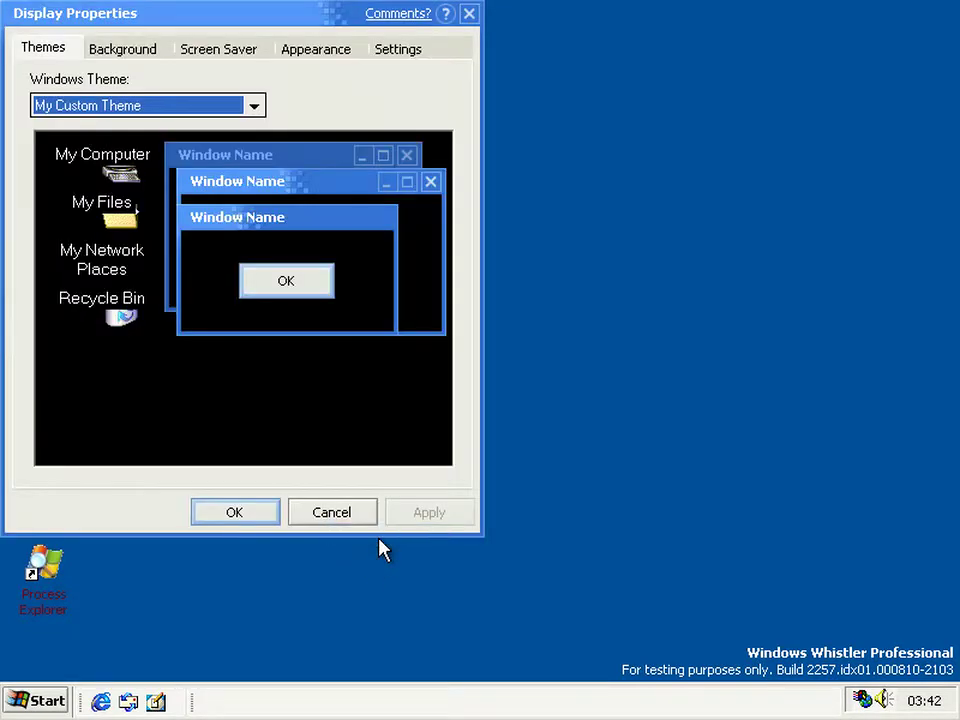
click(290, 49)
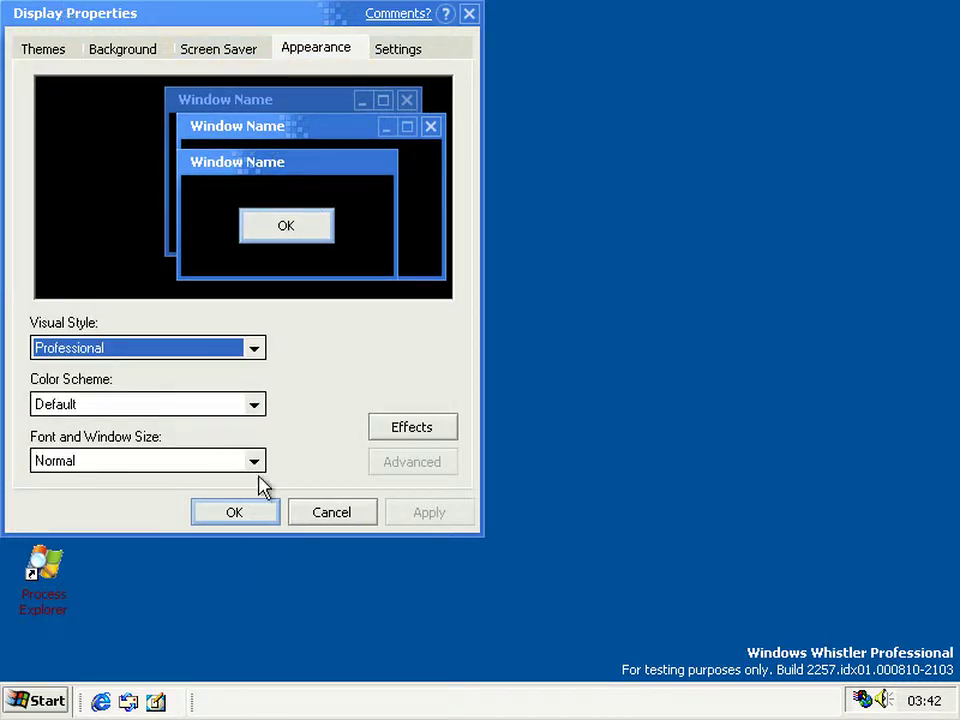
click(433, 434)
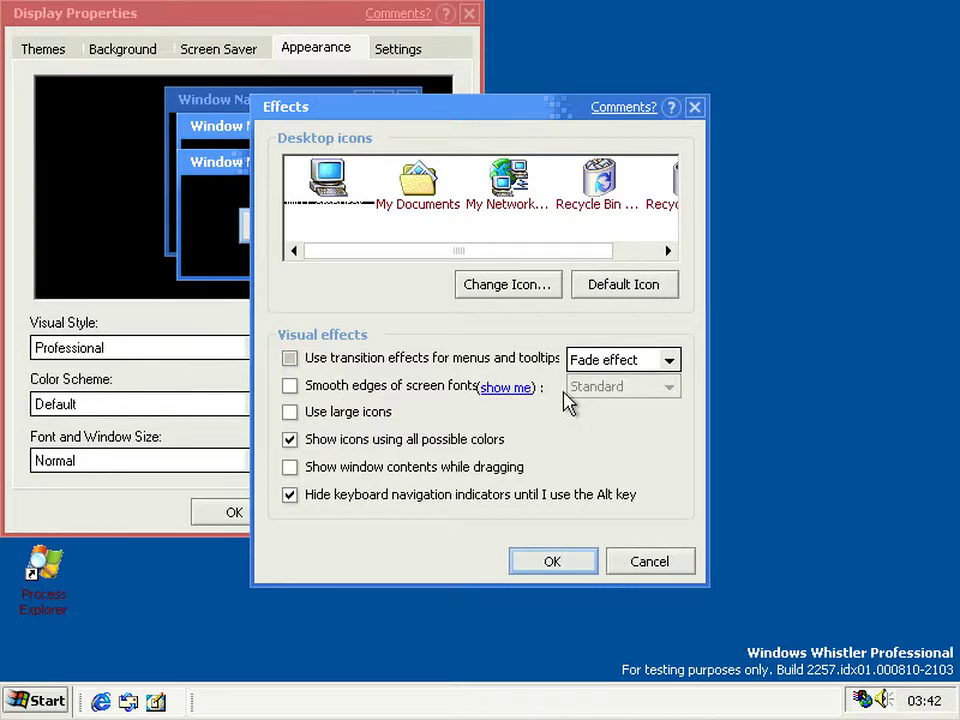
click(510, 387)
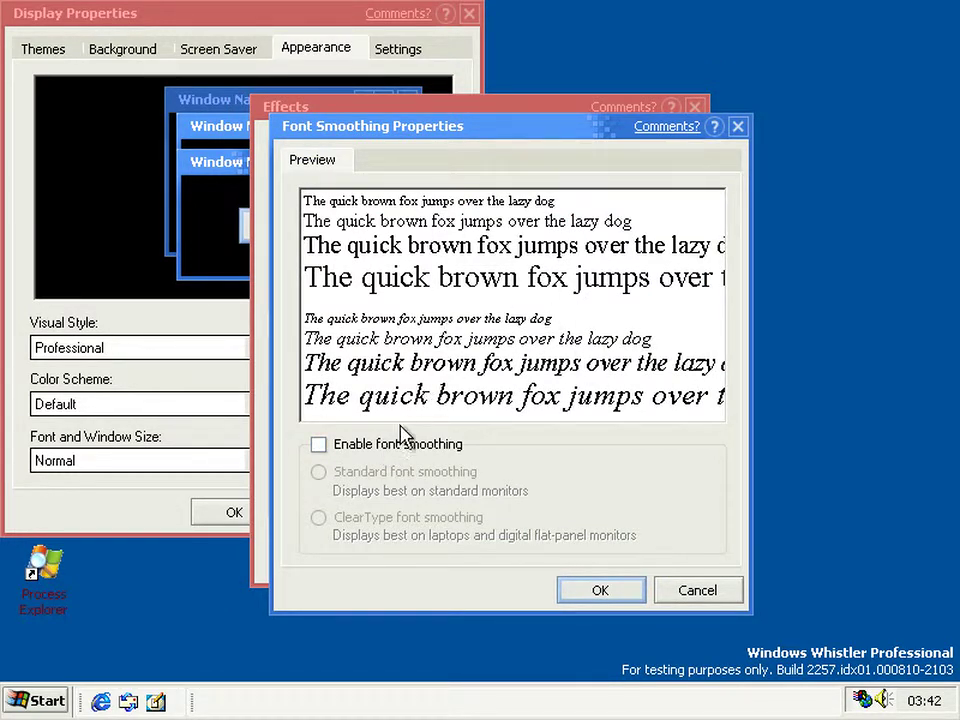
Compare the sample text with font smoothing off, Standard and ClearType, and leave the preview without applying a choice
click(388, 455)
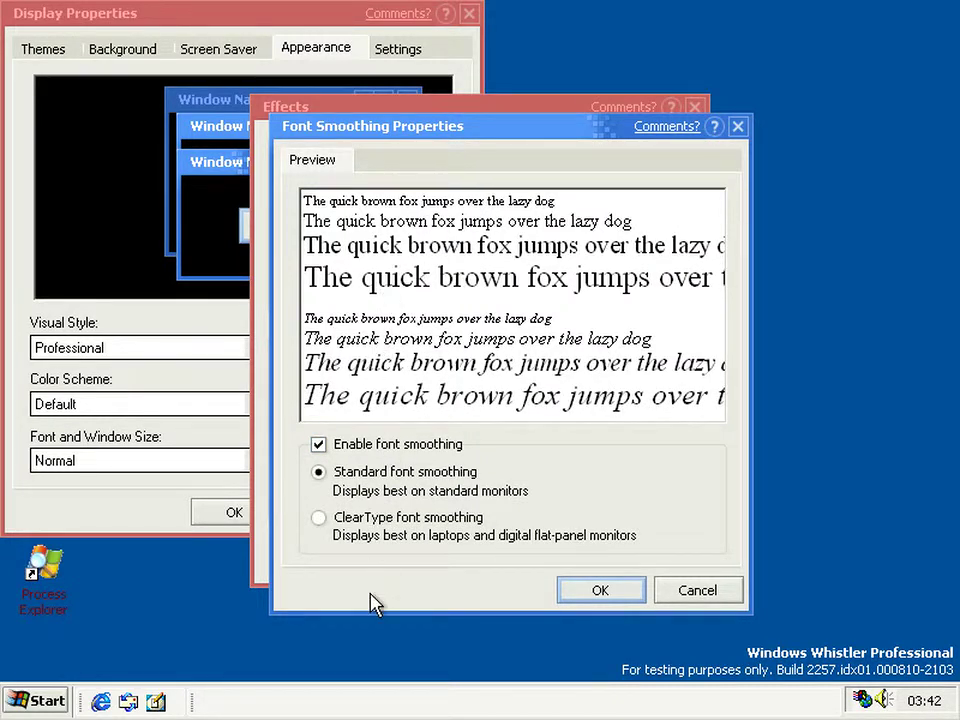
click(386, 522)
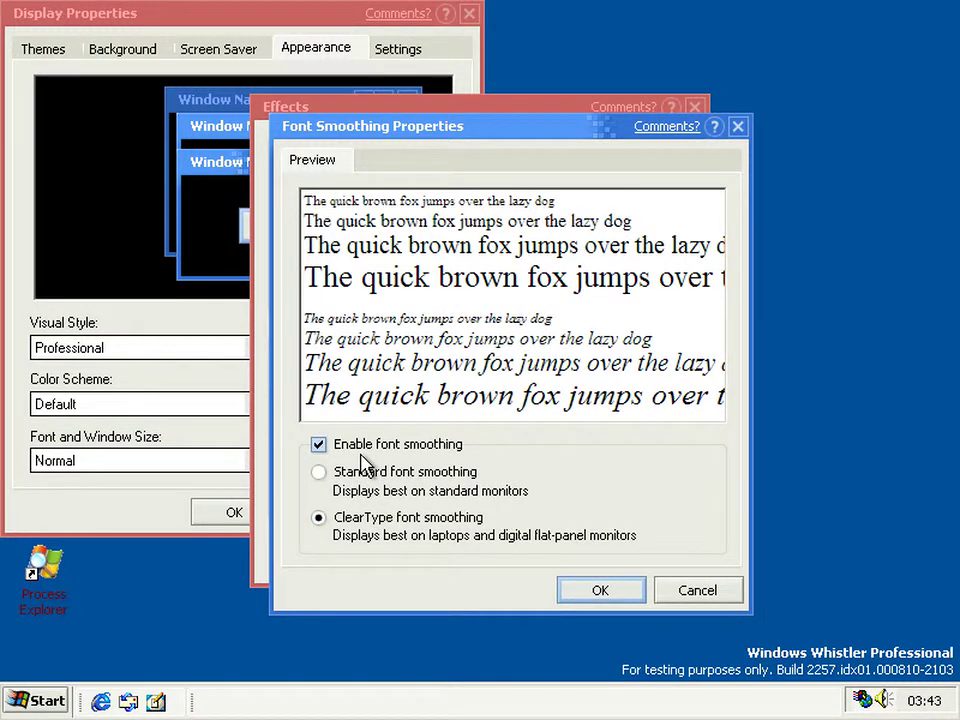
click(361, 456)
click(361, 456)
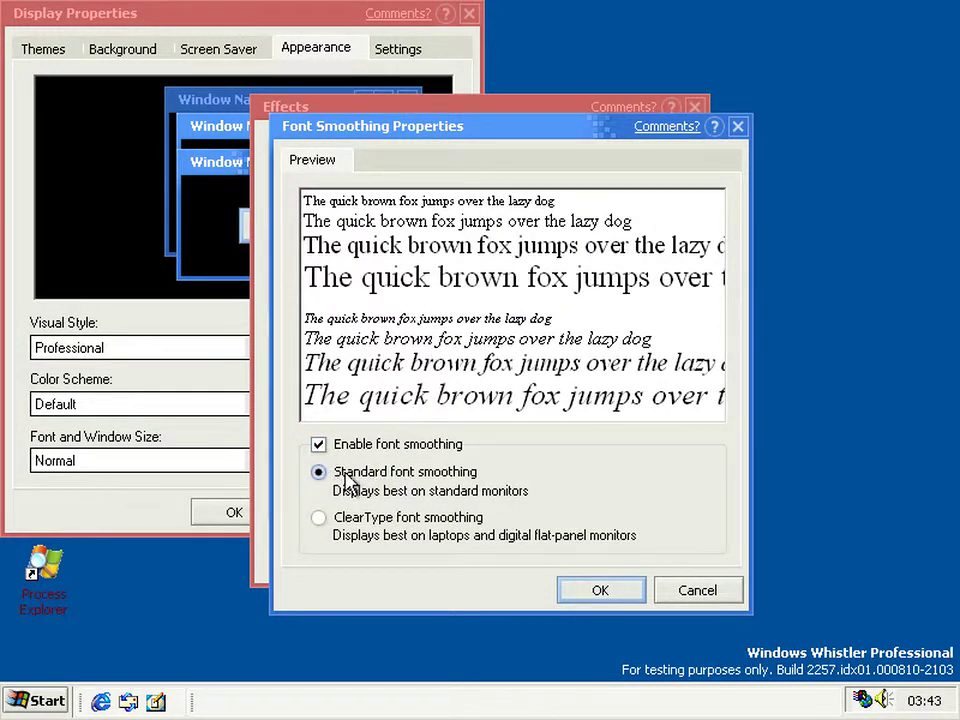
click(391, 523)
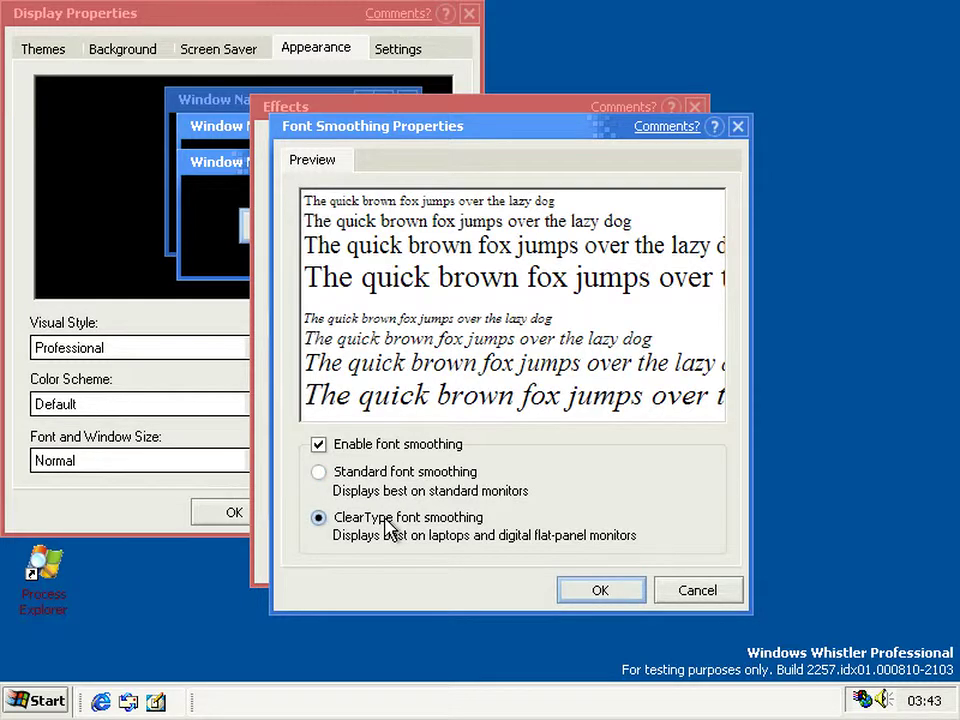
click(391, 482)
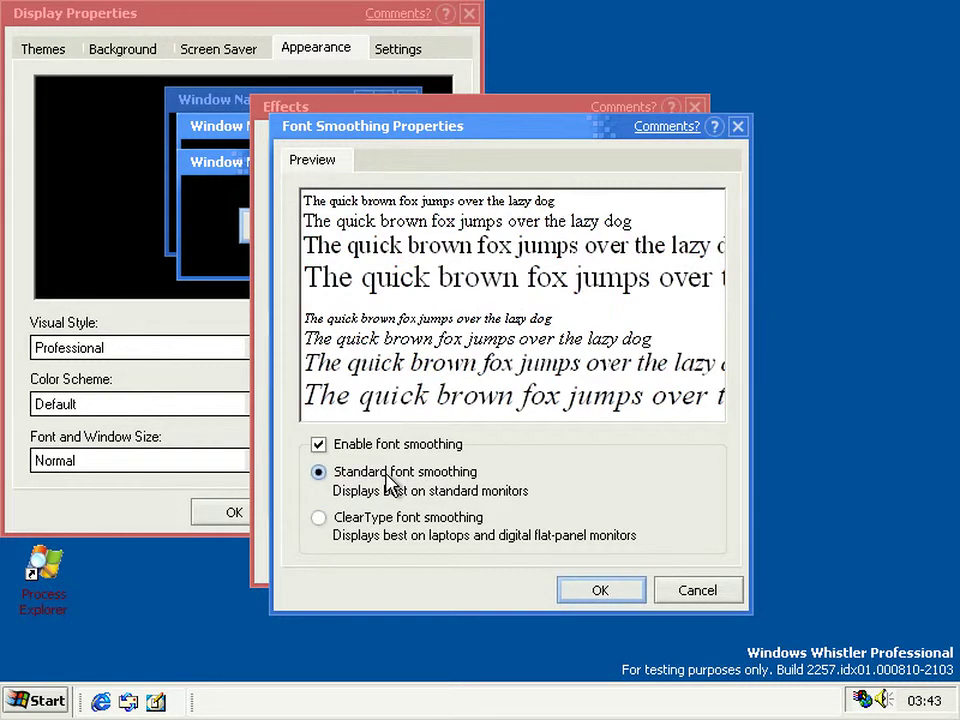
click(391, 523)
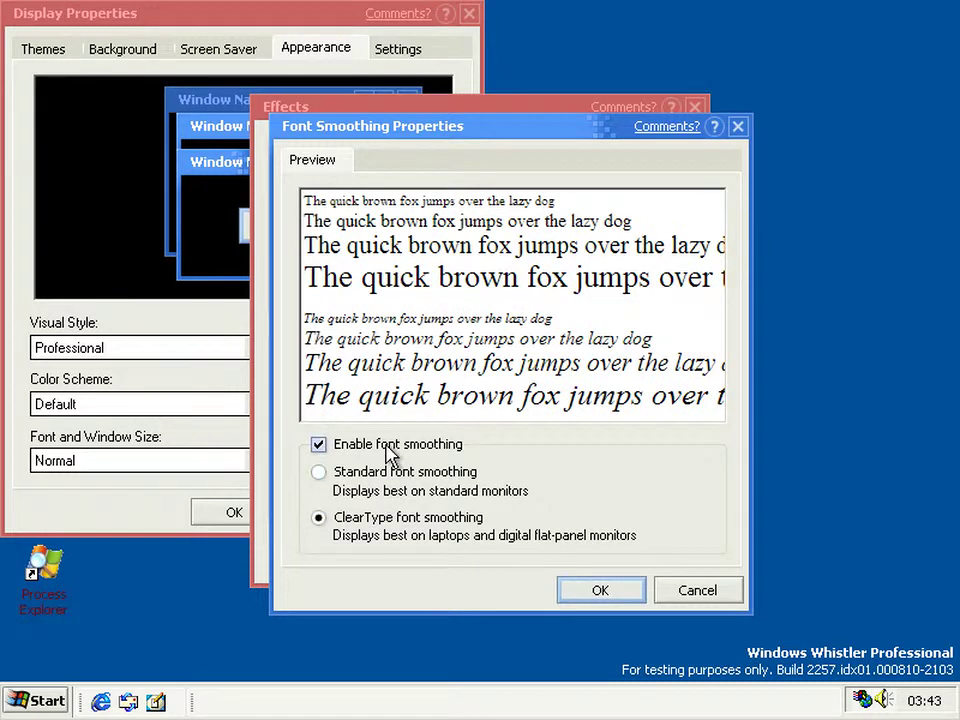
click(387, 448)
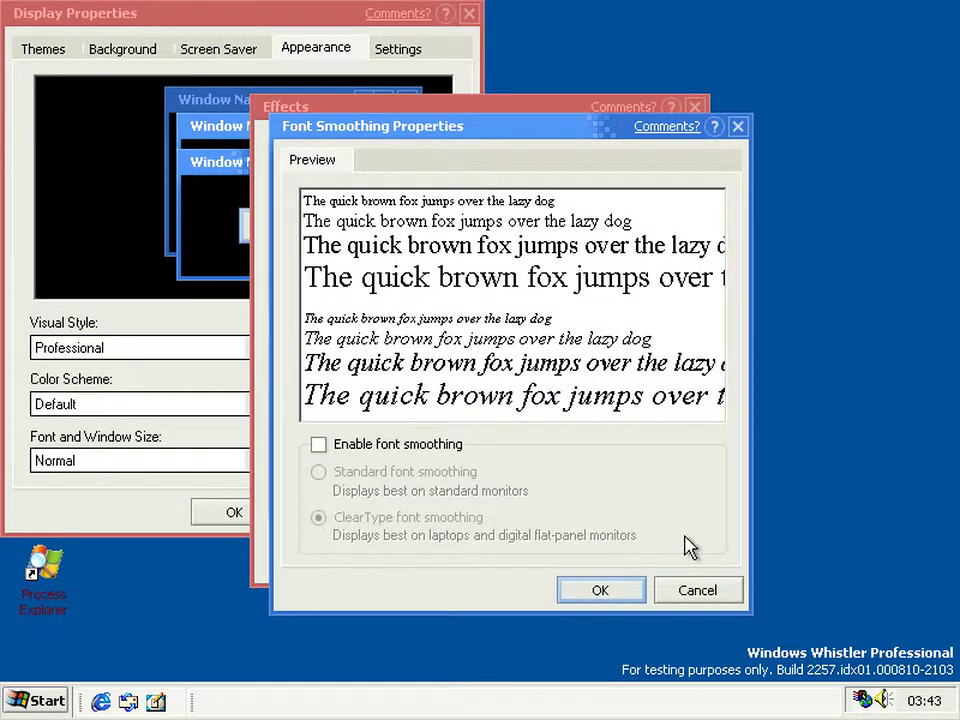
click(711, 597)
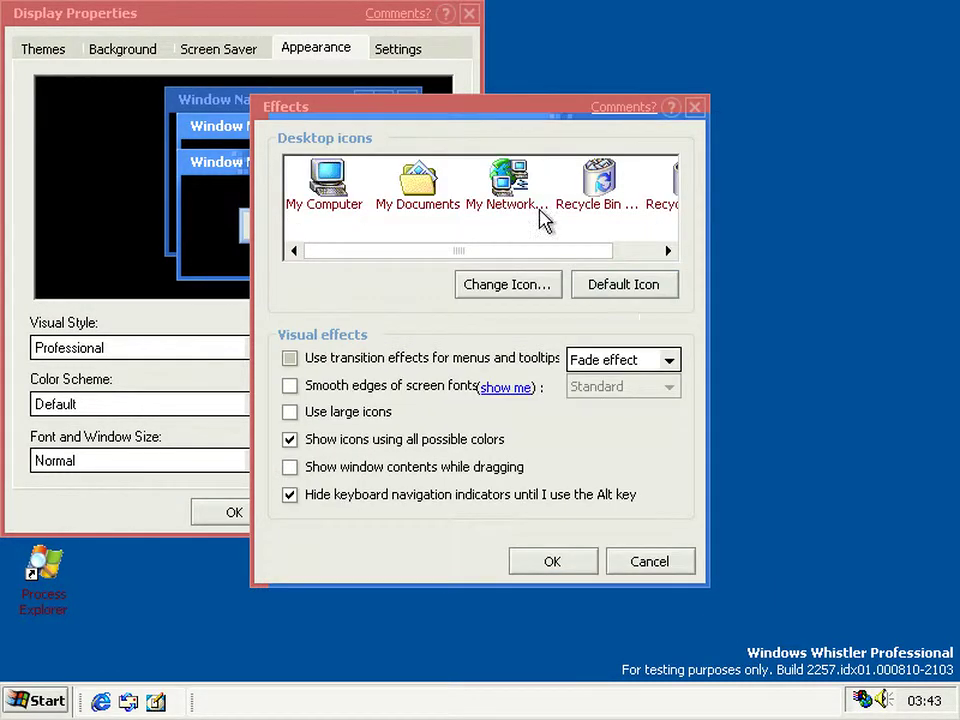
Try smoothing screen font edges with ClearType, turn it back off, and discard the Effects and Display Properties dialogs
click(392, 388)
click(605, 393)
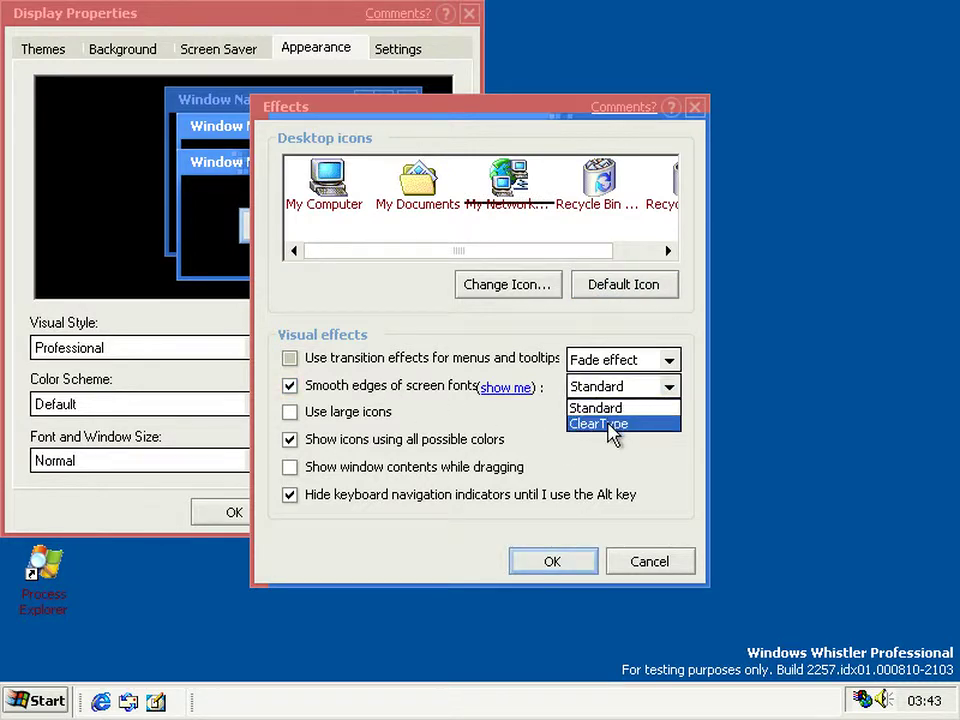
click(611, 424)
click(381, 394)
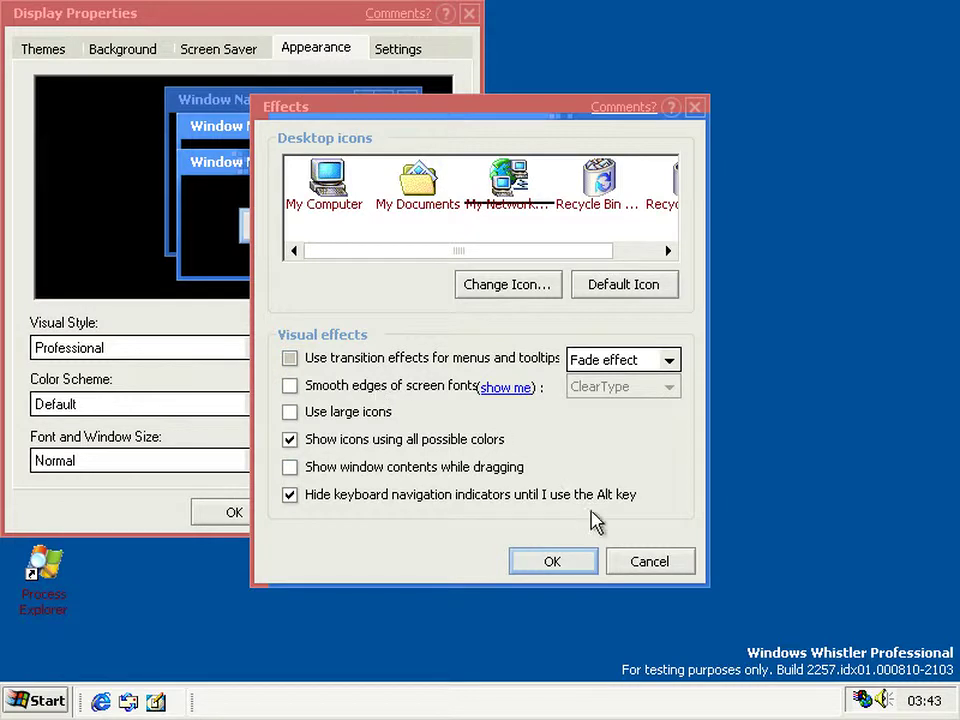
click(623, 564)
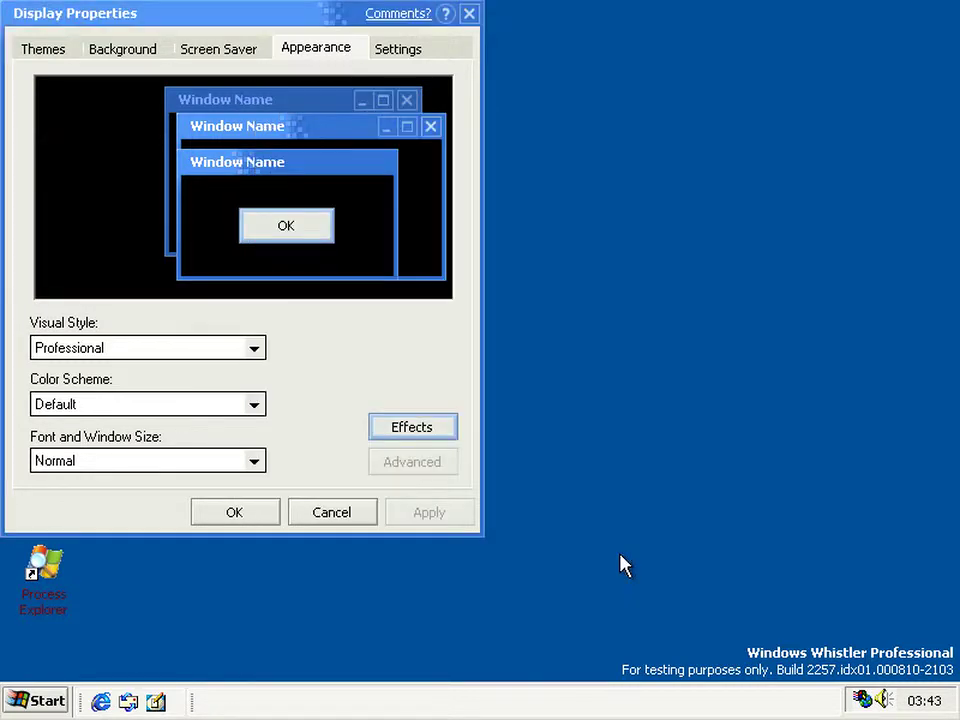
click(328, 514)
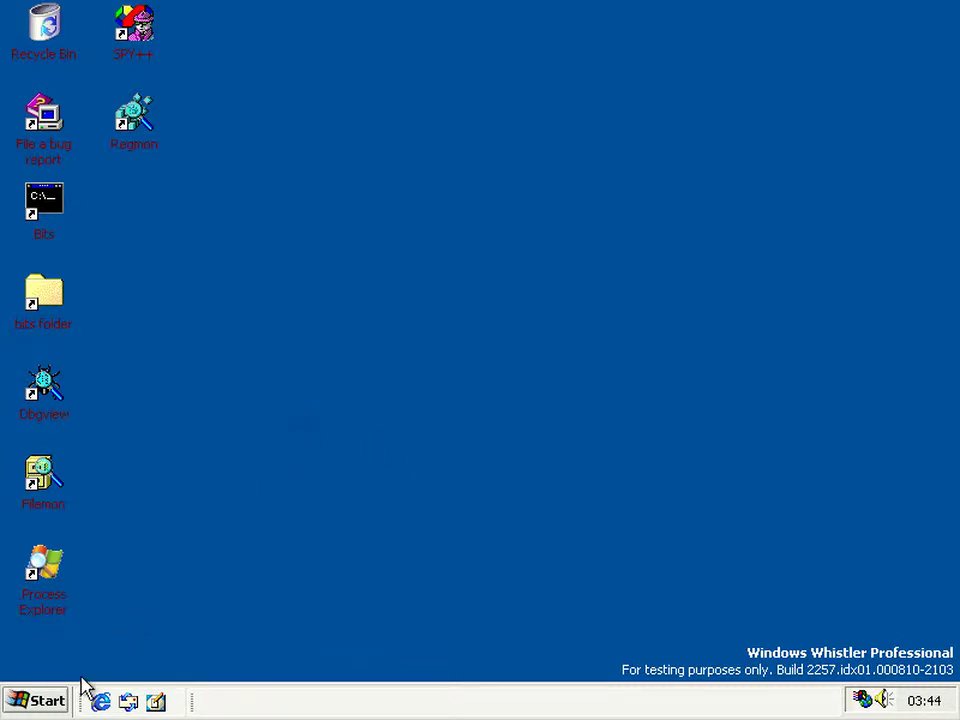
Open Network and Dial-up Connections and start the wizard for making a new connection, continuing past its welcome page
click(55, 700)
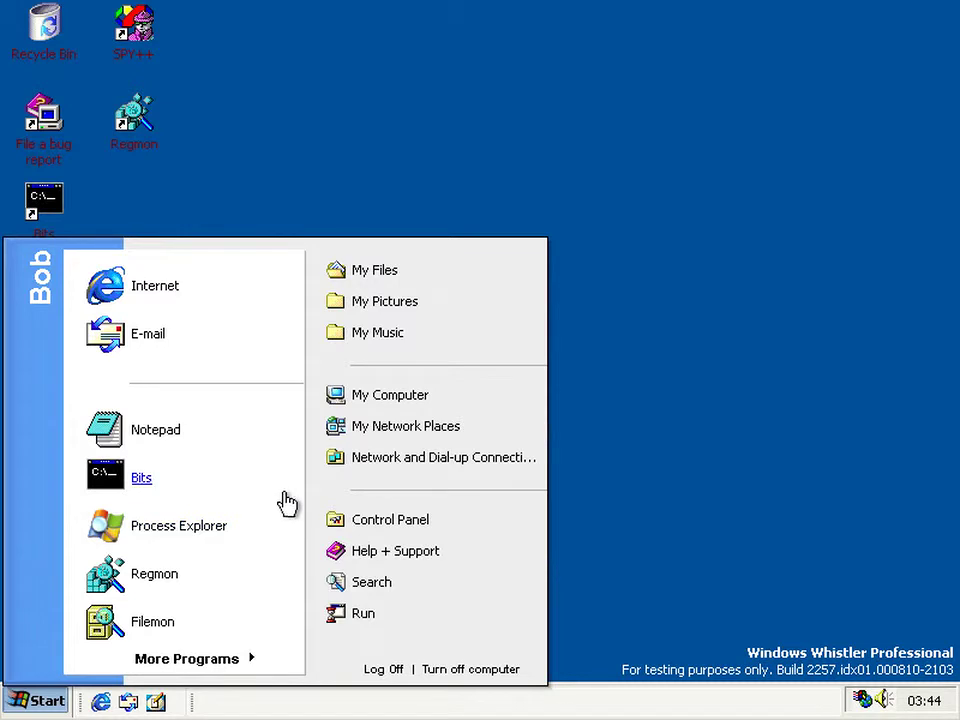
click(377, 462)
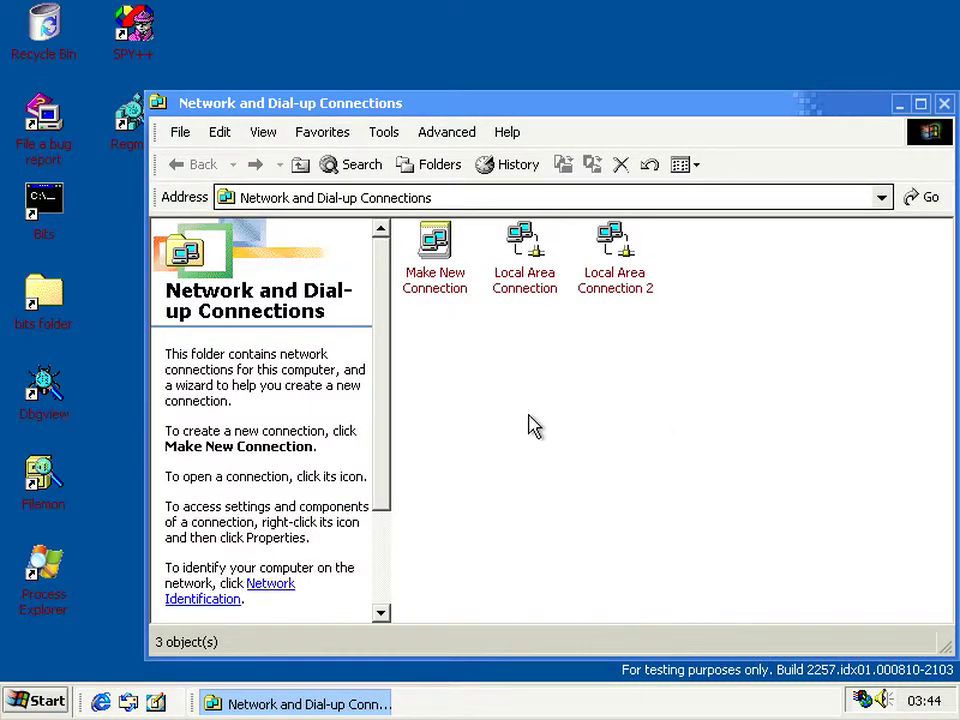
double_click(453, 290)
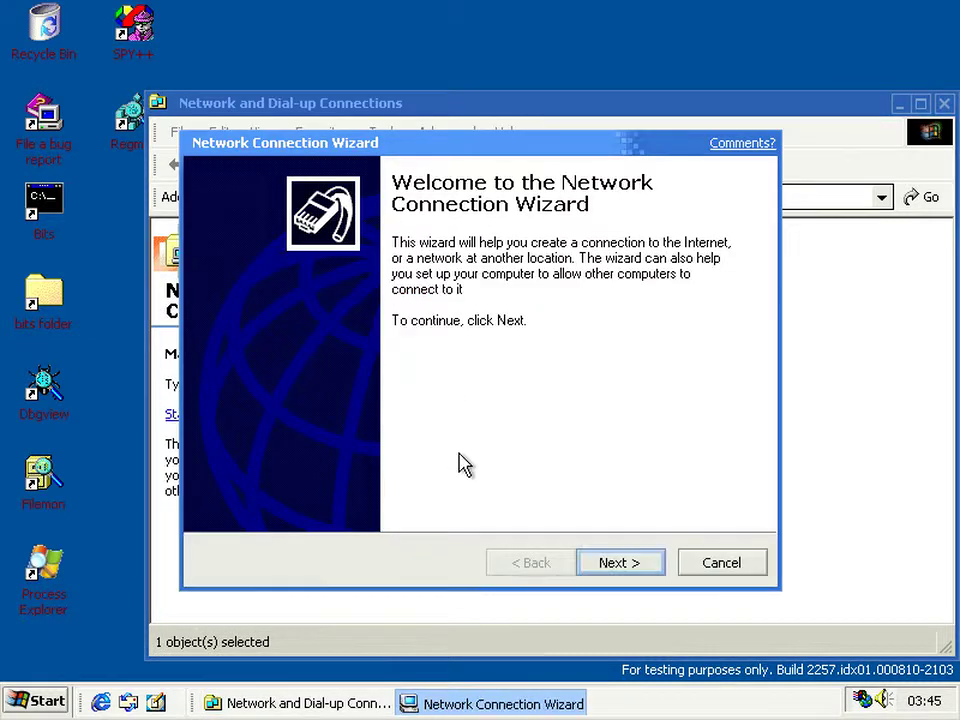
click(649, 565)
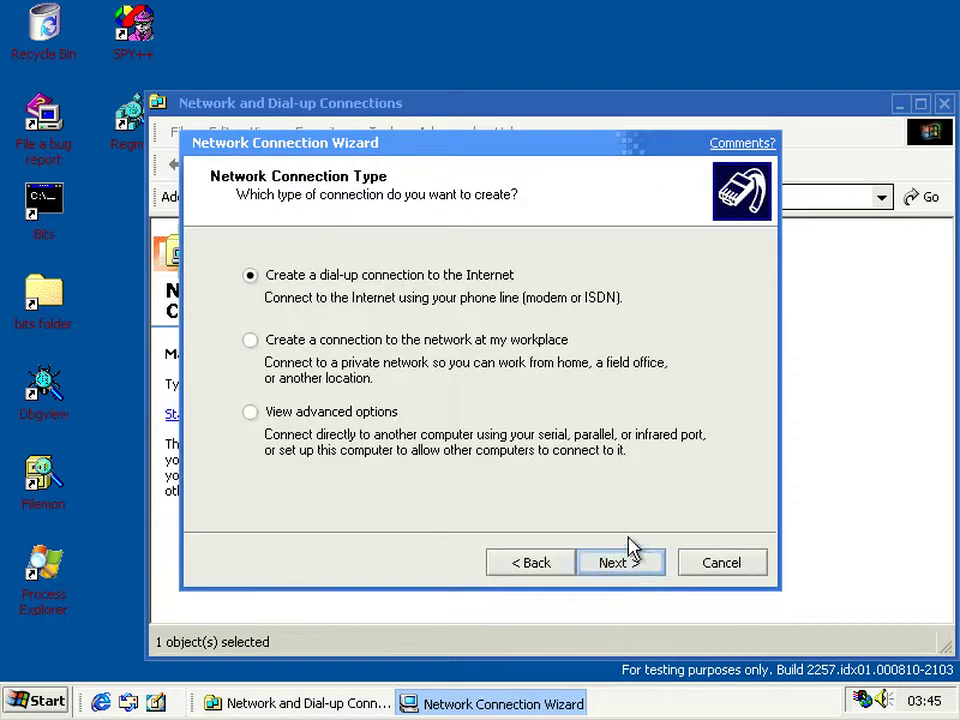
Create a workplace network connection via Broadband, with no service name, only for myself, keeping the name Broadband Connection
click(313, 343)
click(615, 574)
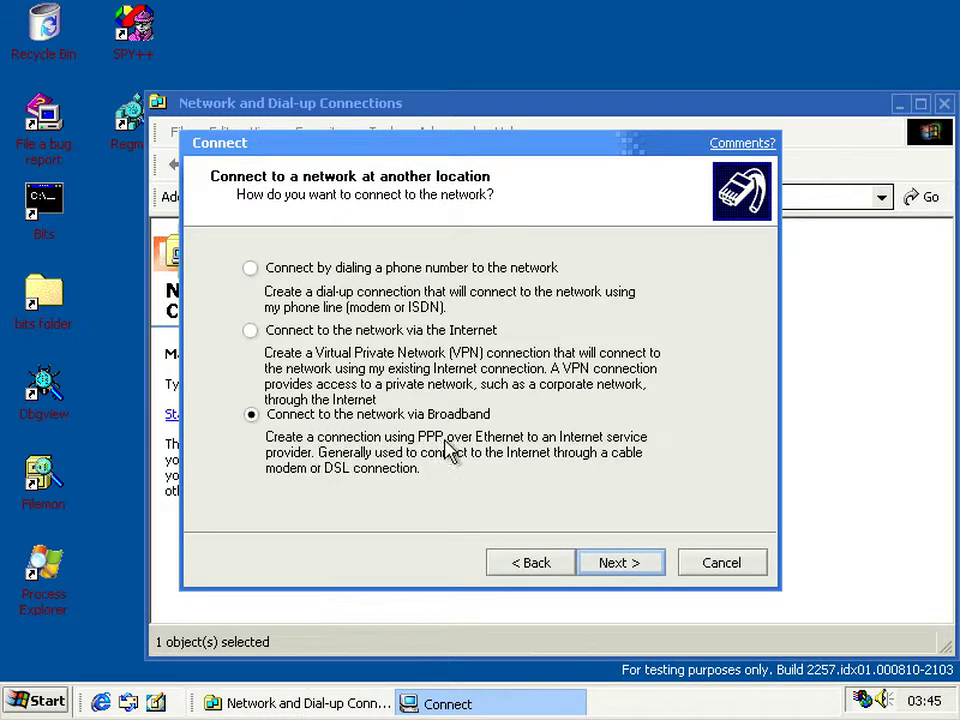
click(627, 560)
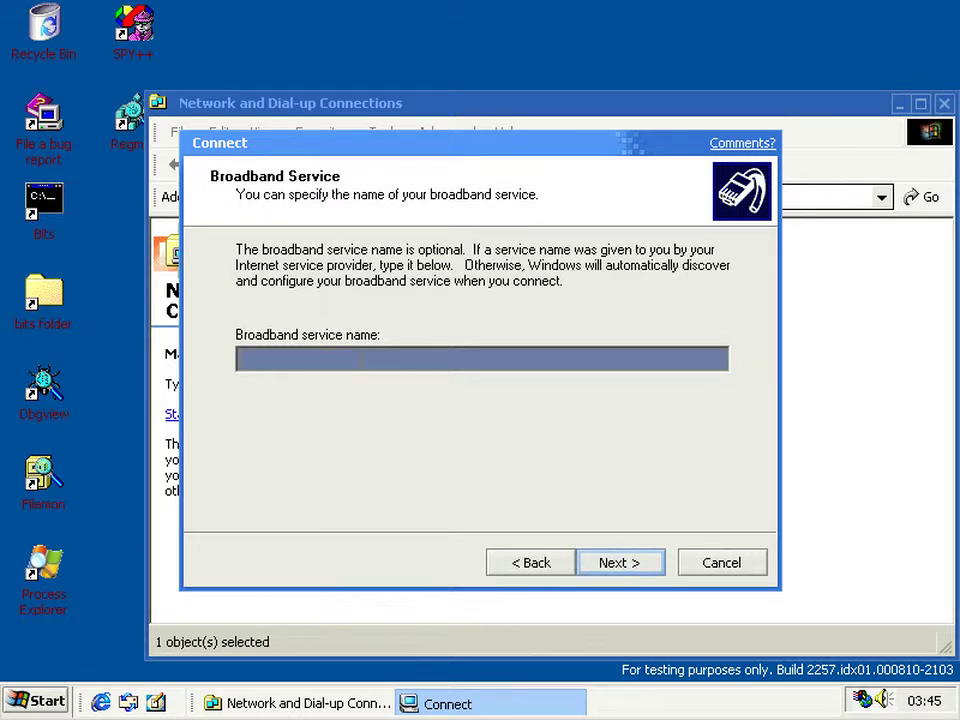
click(625, 563)
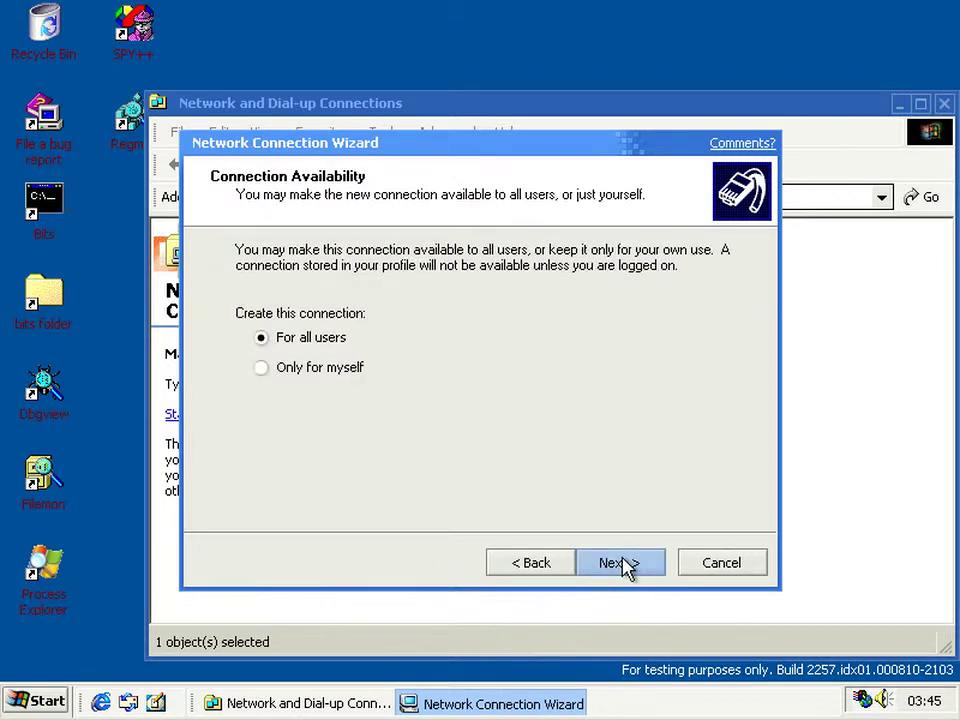
click(358, 368)
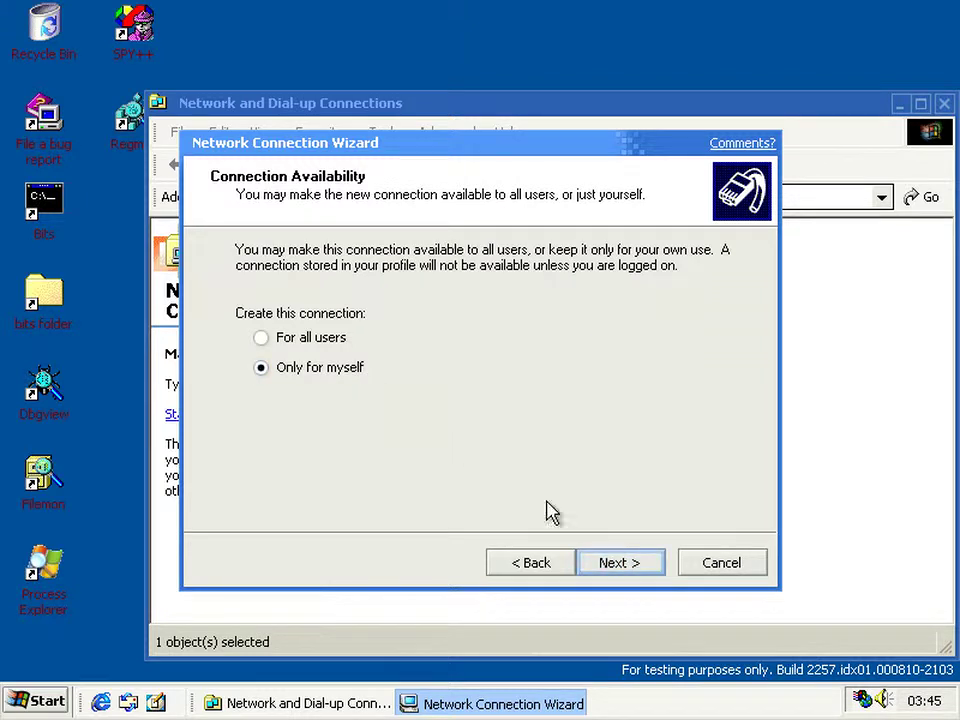
click(634, 570)
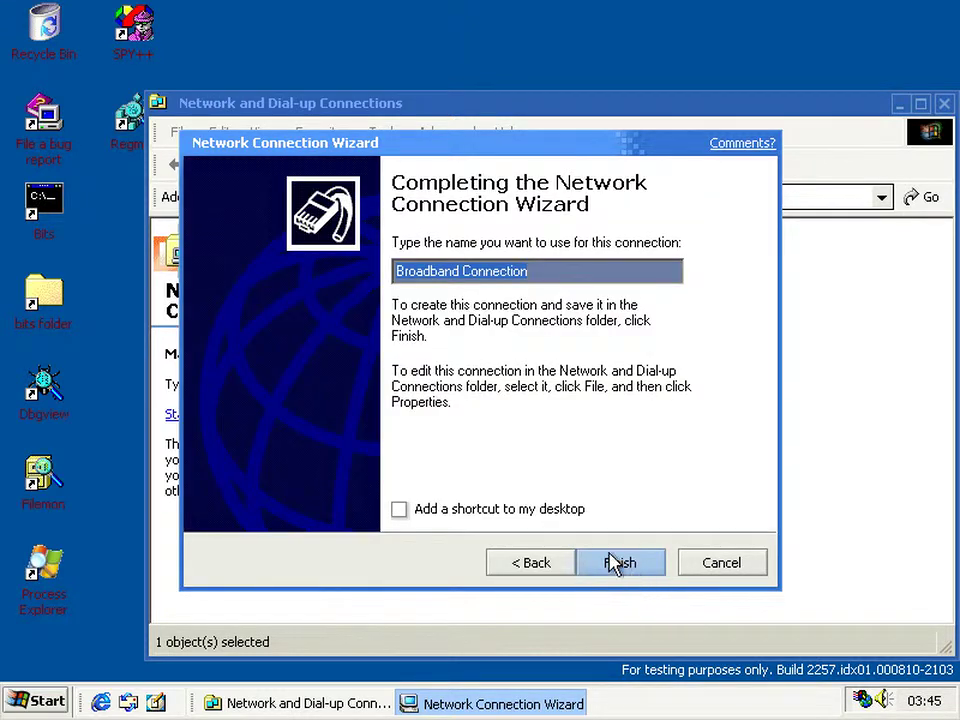
click(610, 567)
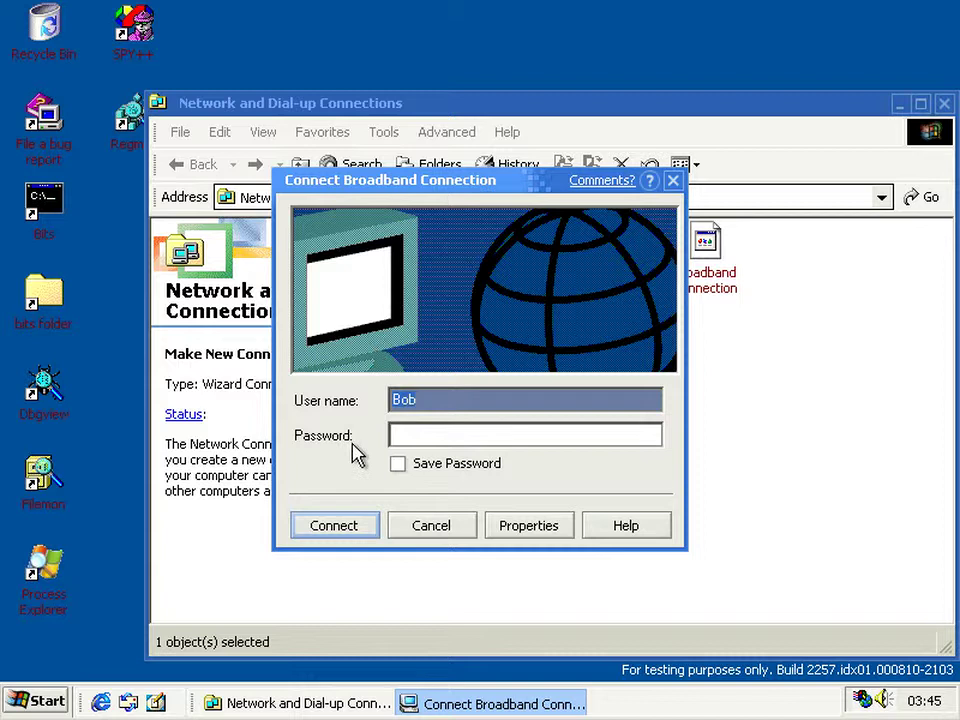
Examine the Options, Security, Personal Firewall and Networking properties of the broadband connection
click(405, 438)
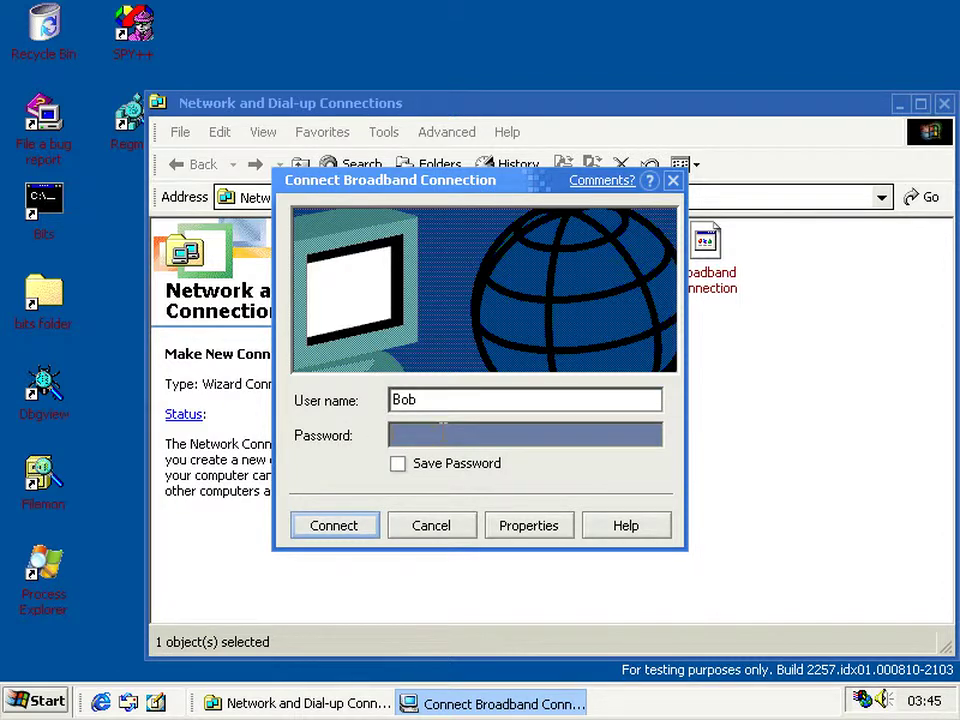
click(497, 533)
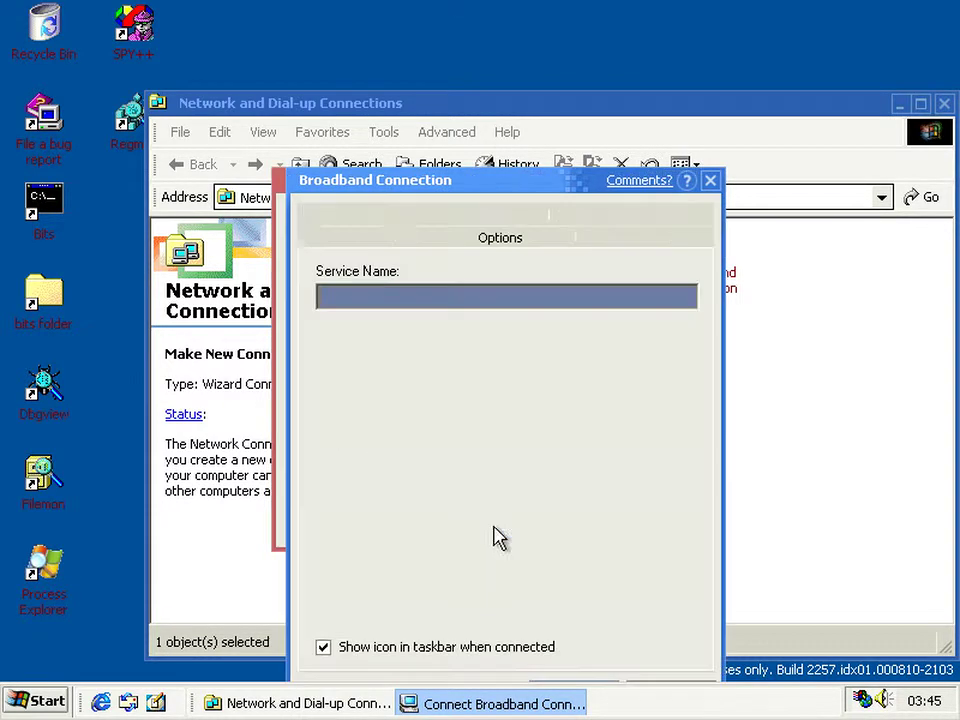
click(467, 244)
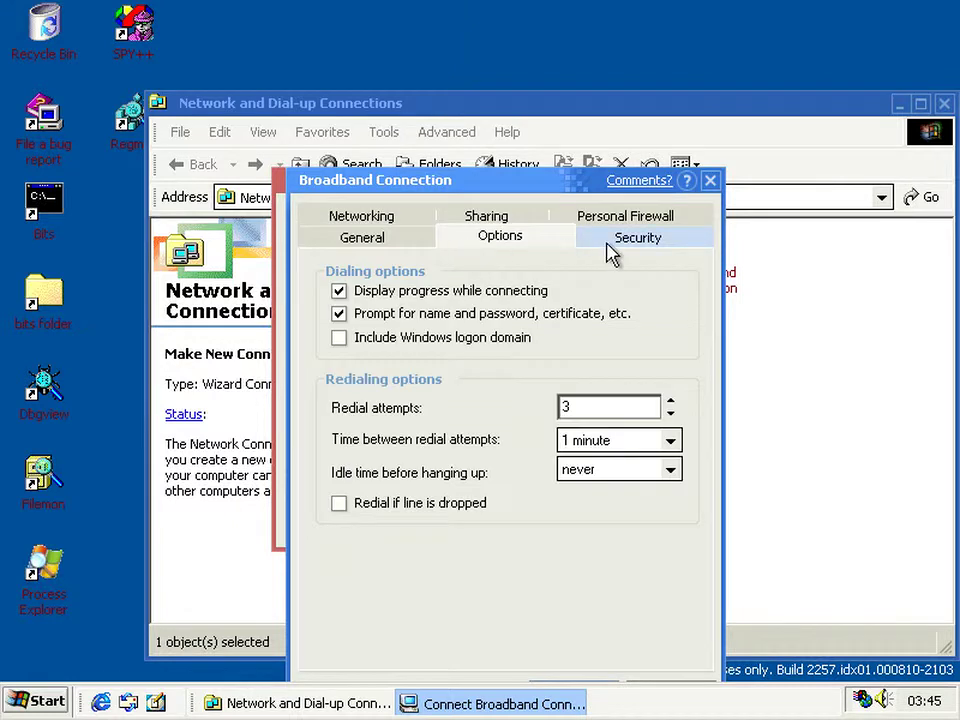
click(610, 240)
click(612, 222)
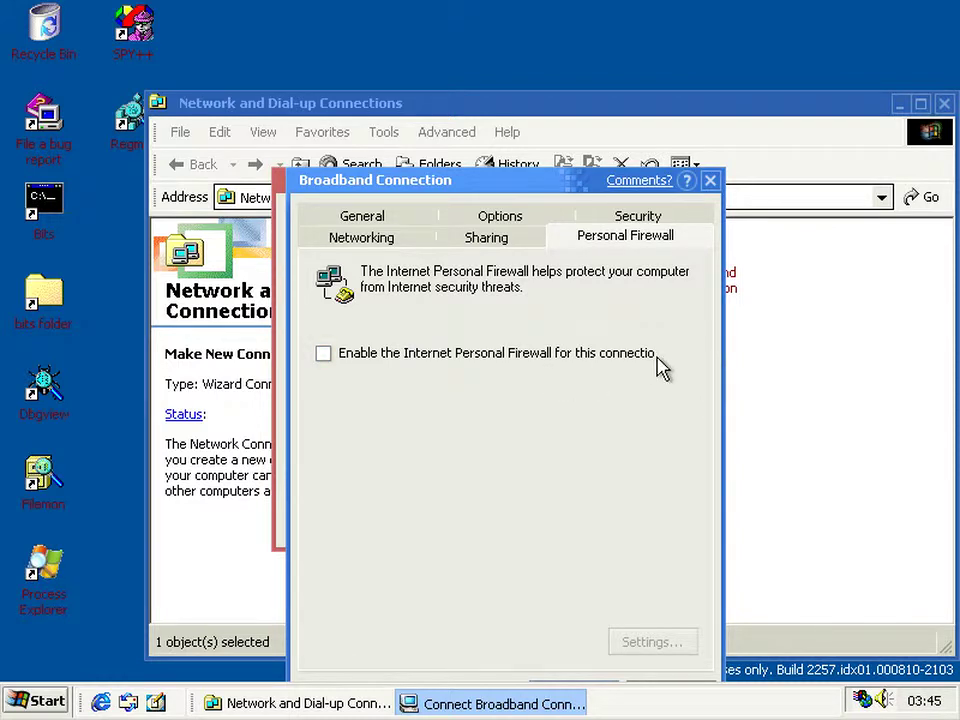
click(385, 238)
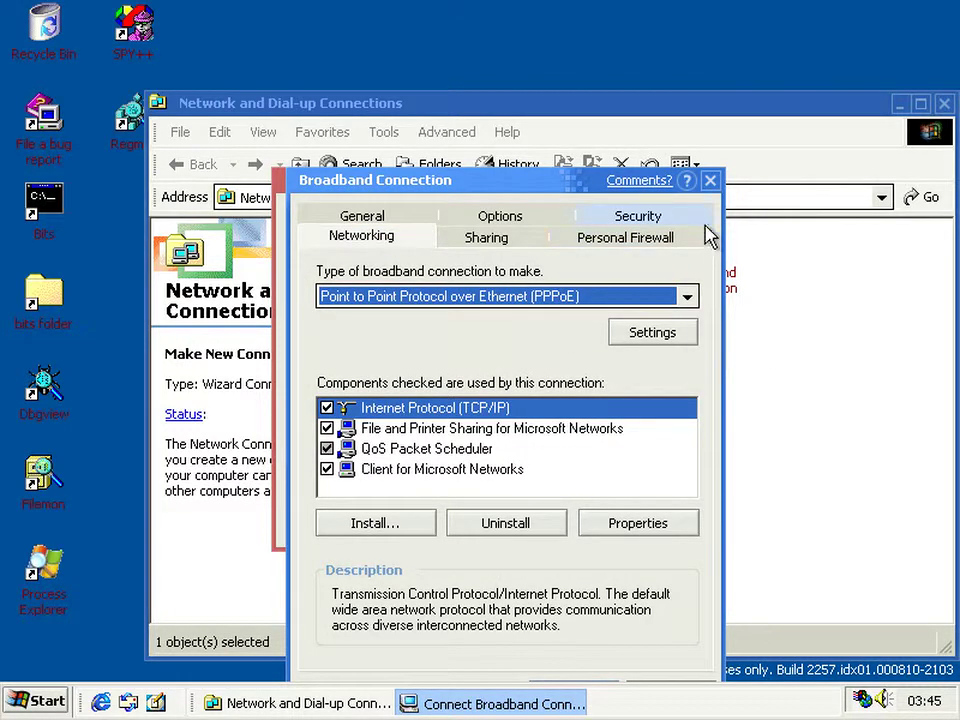
click(710, 180)
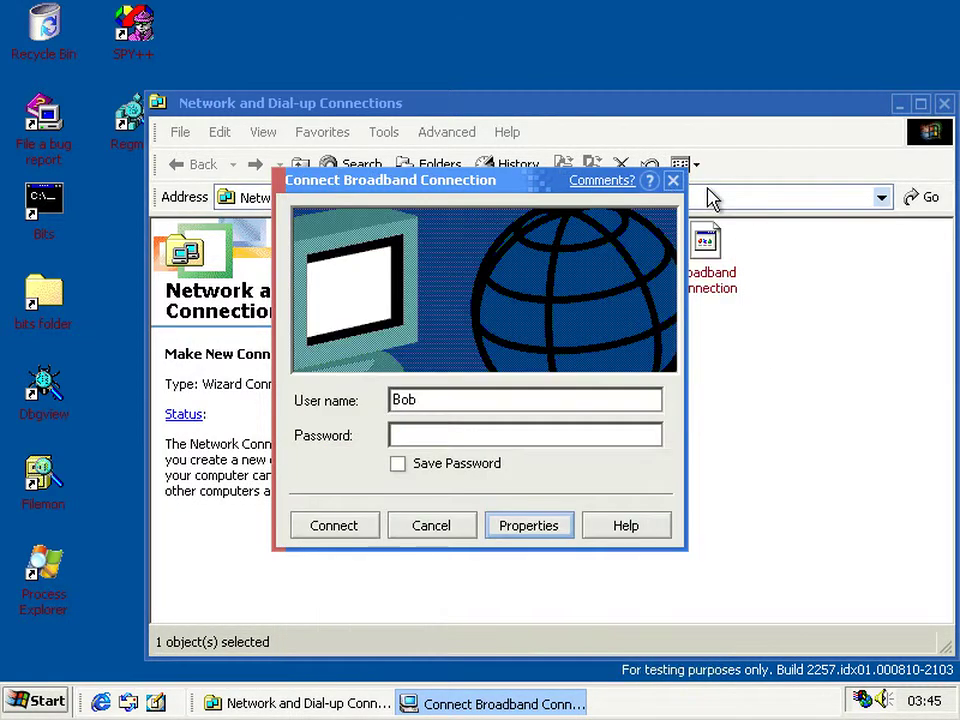
Enter the password for the broadband connection, try to connect, and cancel the redial
click(406, 430)
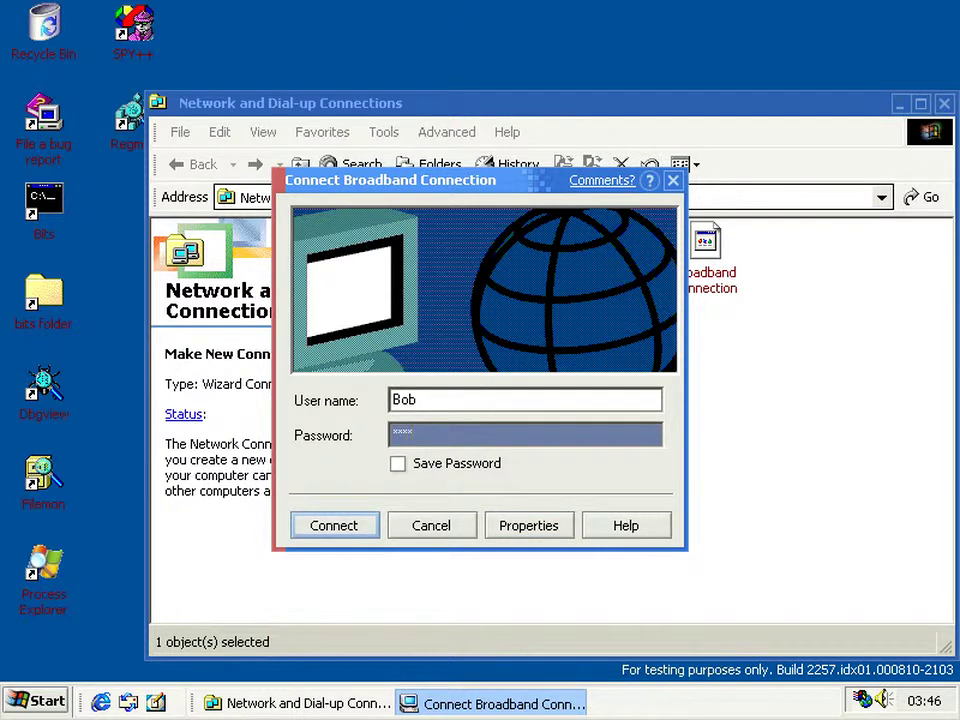
key(Return)
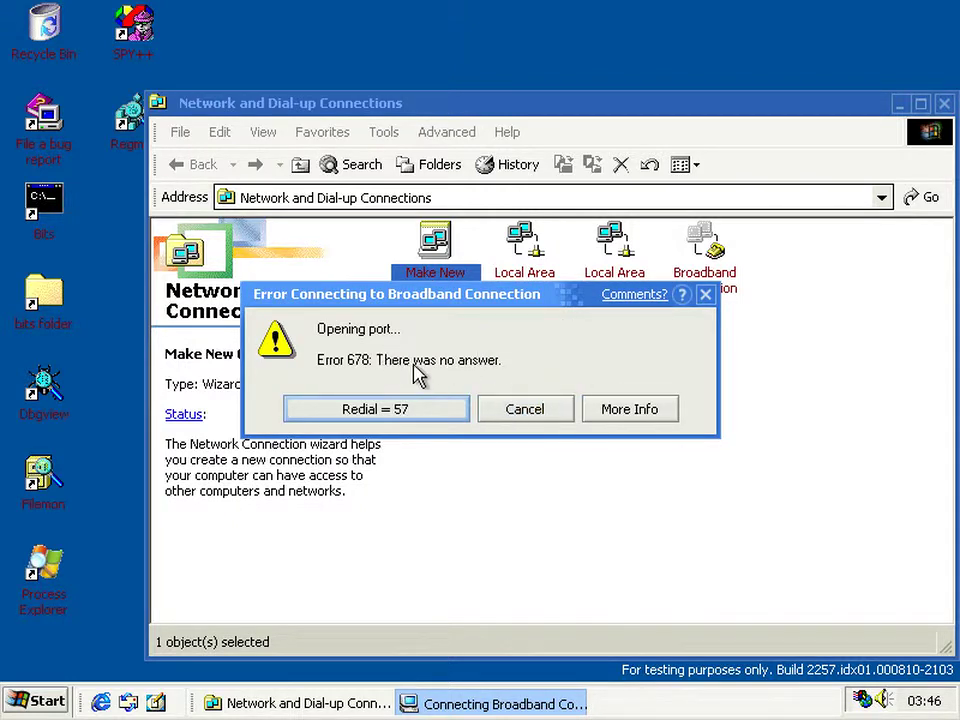
click(568, 414)
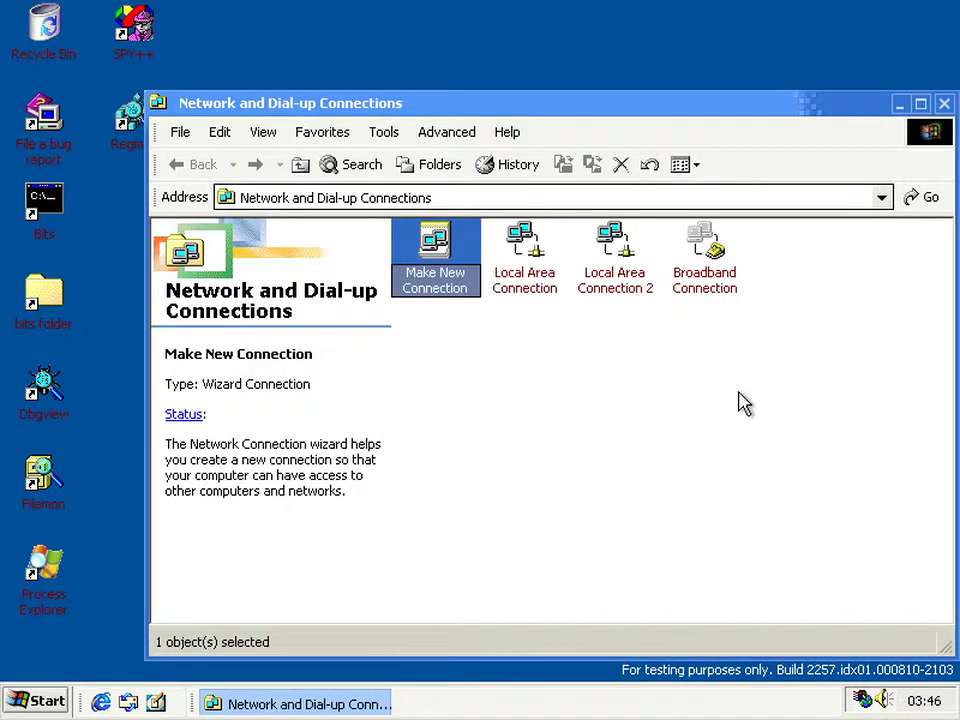
Delete the Broadband Connection from Network and Dial-up Connections and confirm the deletion
click(714, 258)
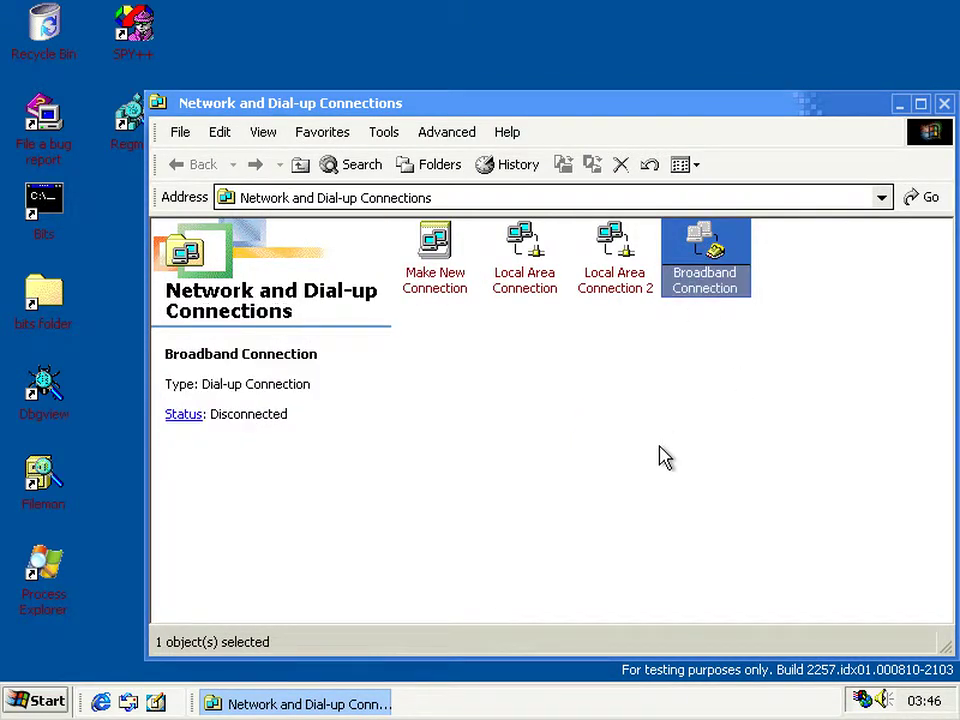
key(Delete)
key(Return)
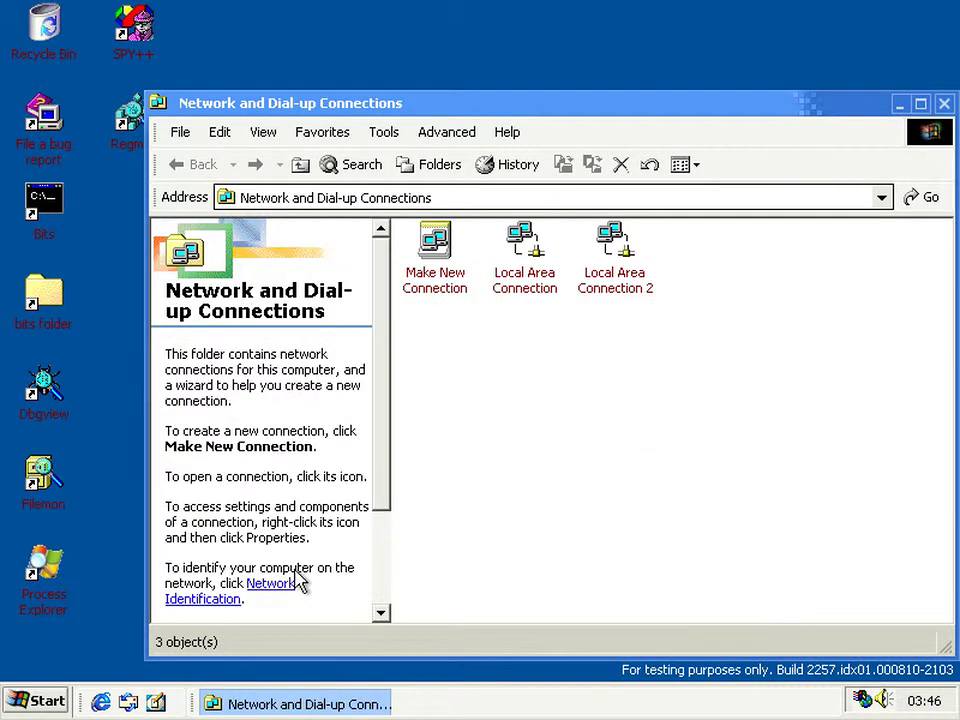
Check the rest of the network folder's side description, and open the bits folder from the desktop
click(378, 540)
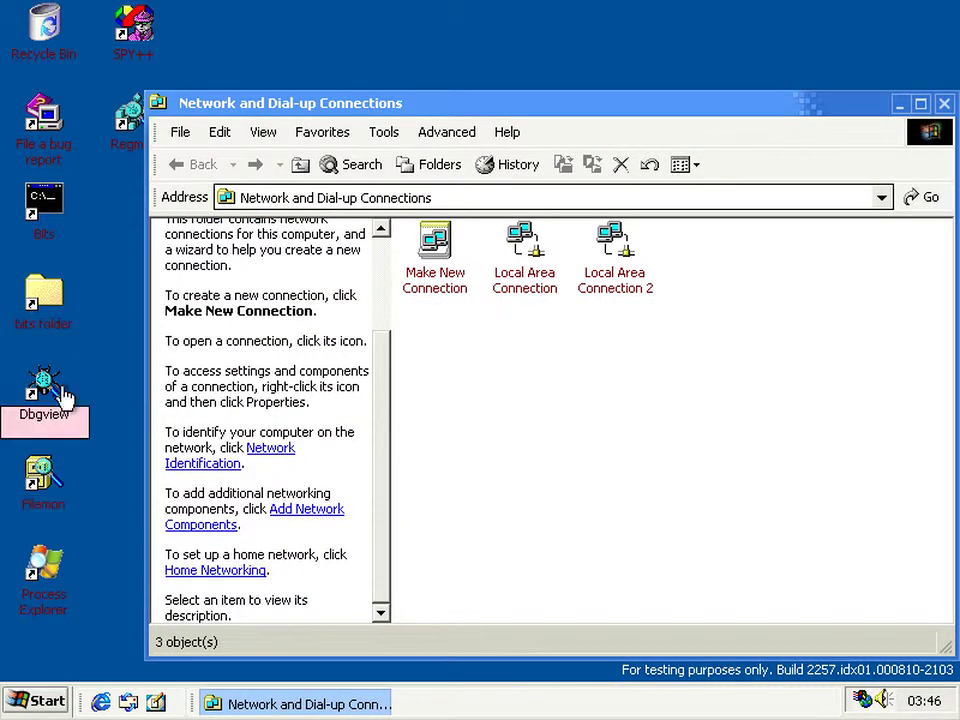
double_click(58, 338)
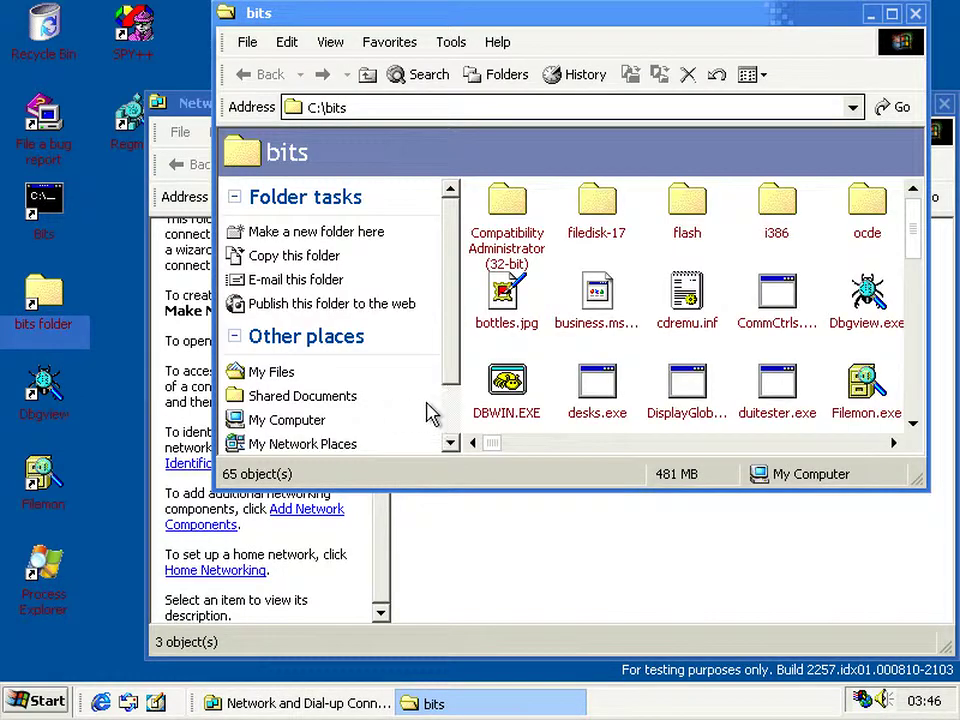
Open the Compatibility Administrator (32-bit) folder inside bits and create a shortcut there from the Details heading of the folder's side pane
click(449, 414)
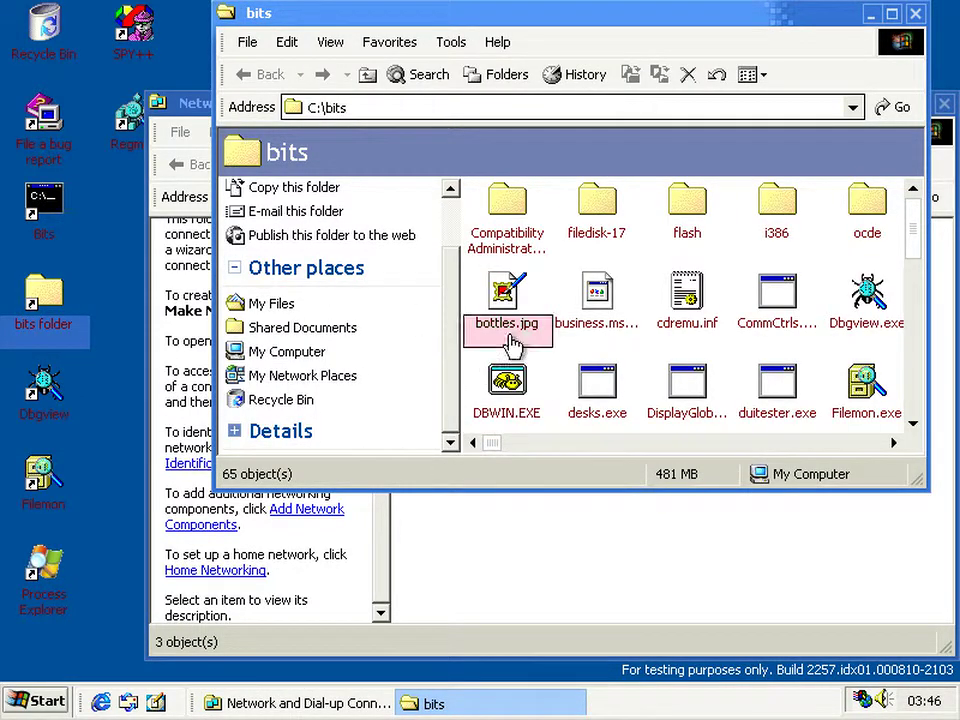
double_click(507, 205)
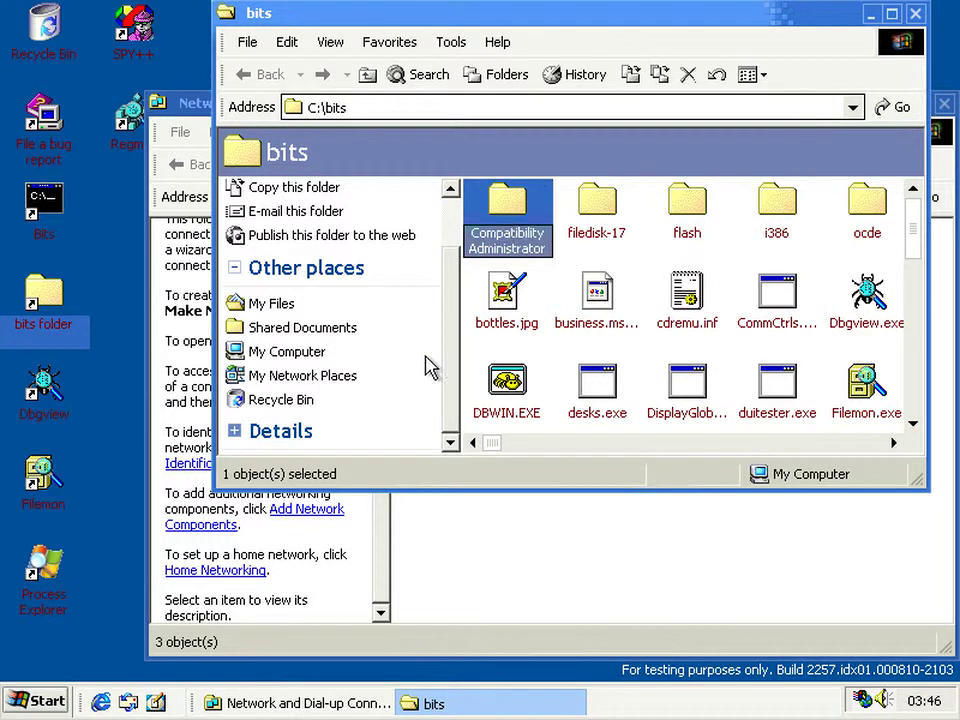
click(452, 402)
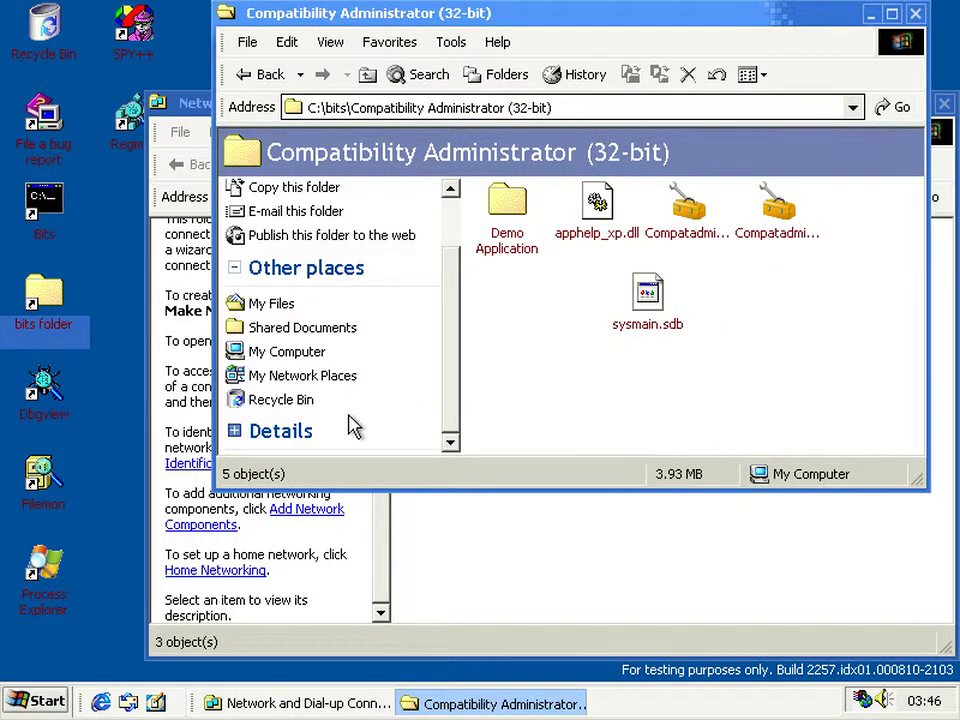
drag(278, 440, 408, 356)
drag(592, 425, 617, 410)
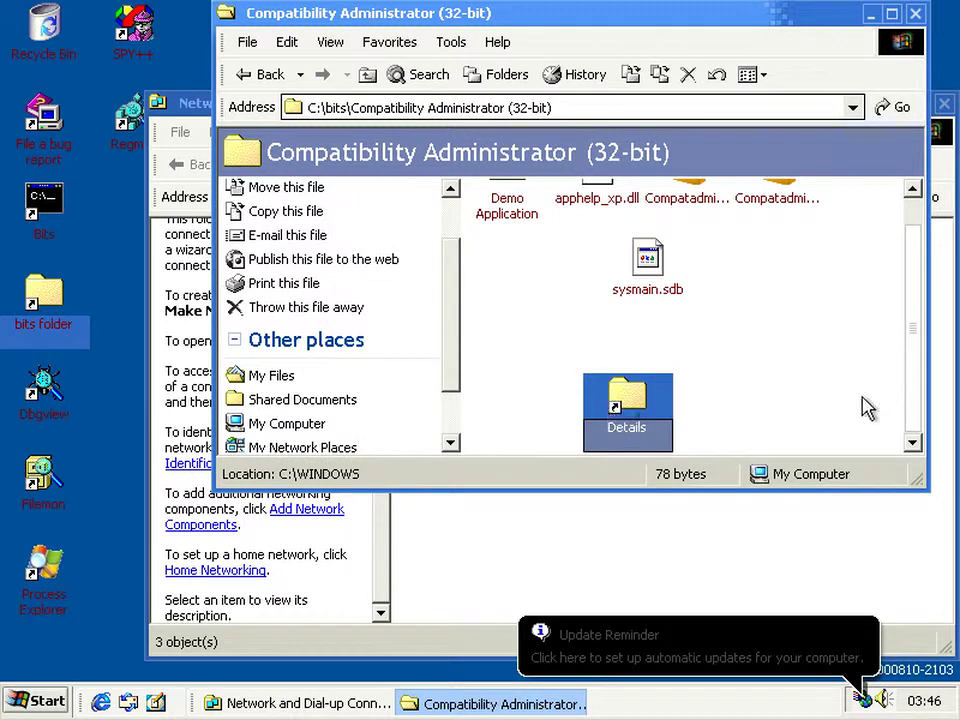
Open the Details folder shortcut and look through the contents and folder tasks of the folder it leads to
click(868, 408)
click(625, 402)
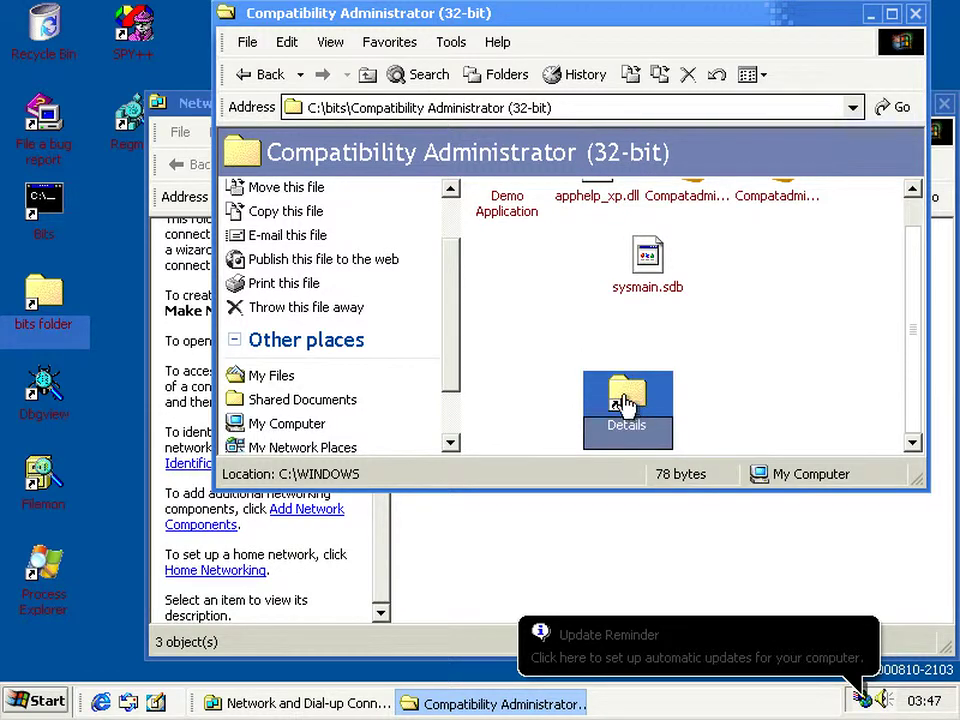
double_click(625, 402)
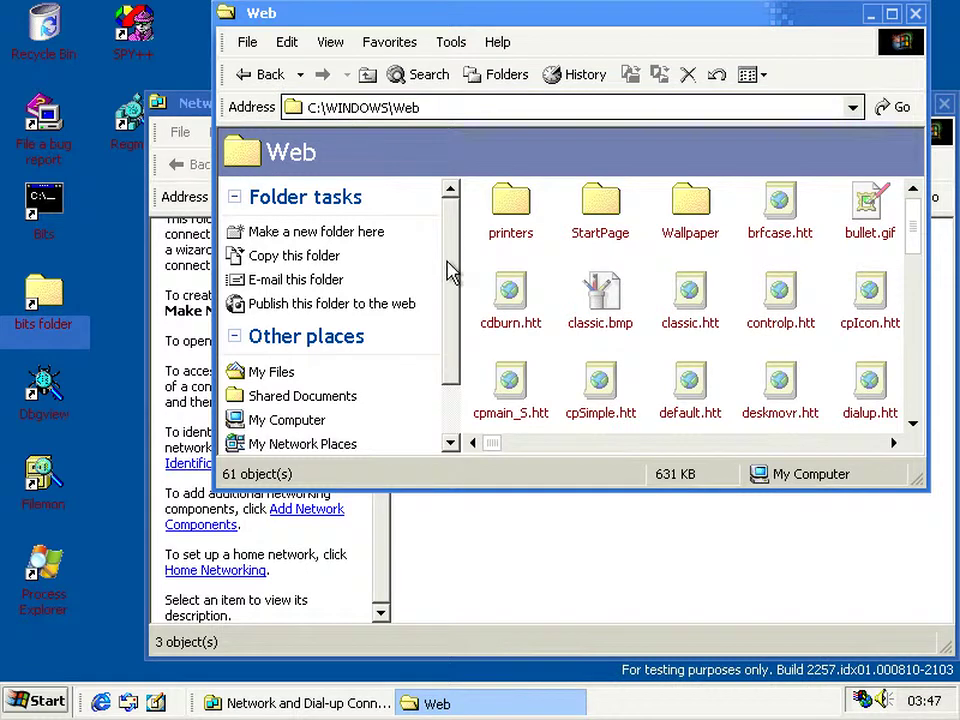
drag(450, 270, 452, 342)
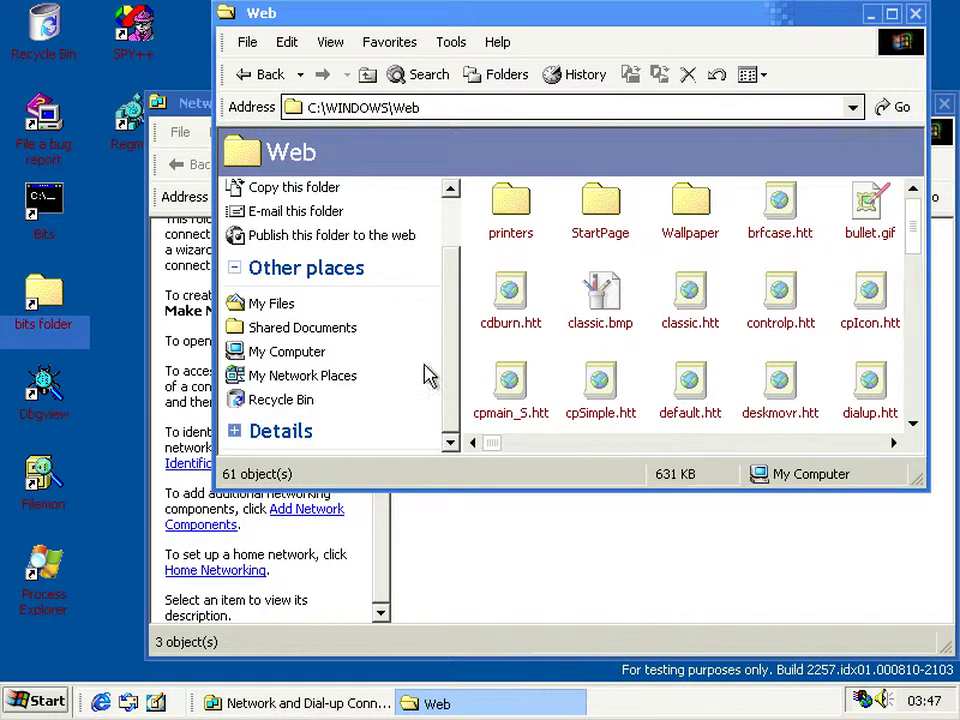
scroll(452, 221, up, 3)
double_click(474, 247)
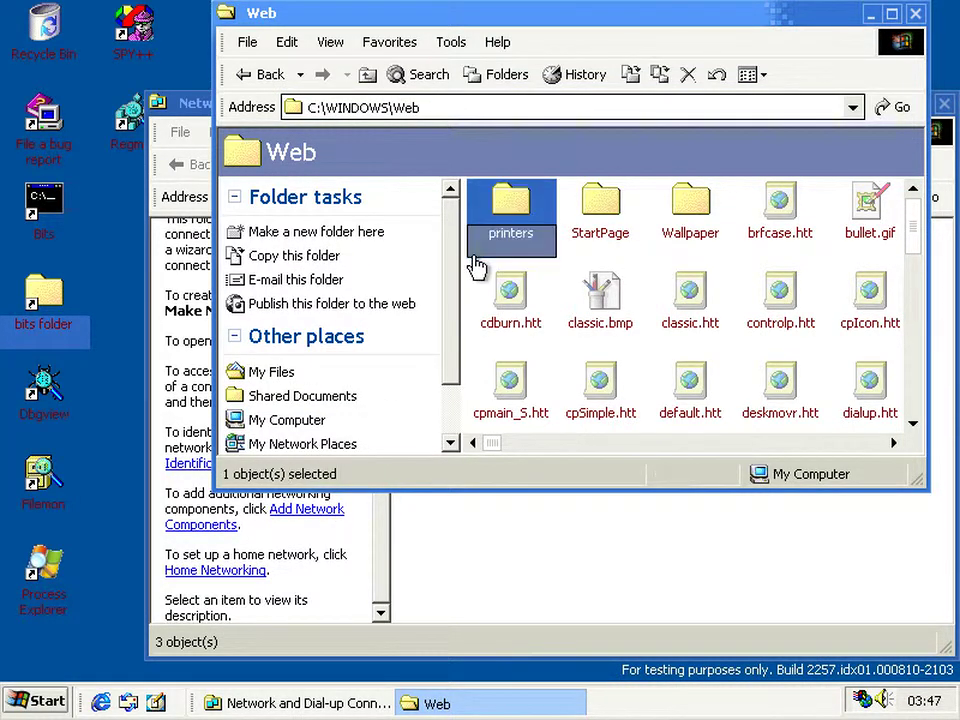
Return through bits to Compatibility Administrator (32-bit), delete the Details shortcut and confirm the deletion
click(262, 80)
right_click(262, 84)
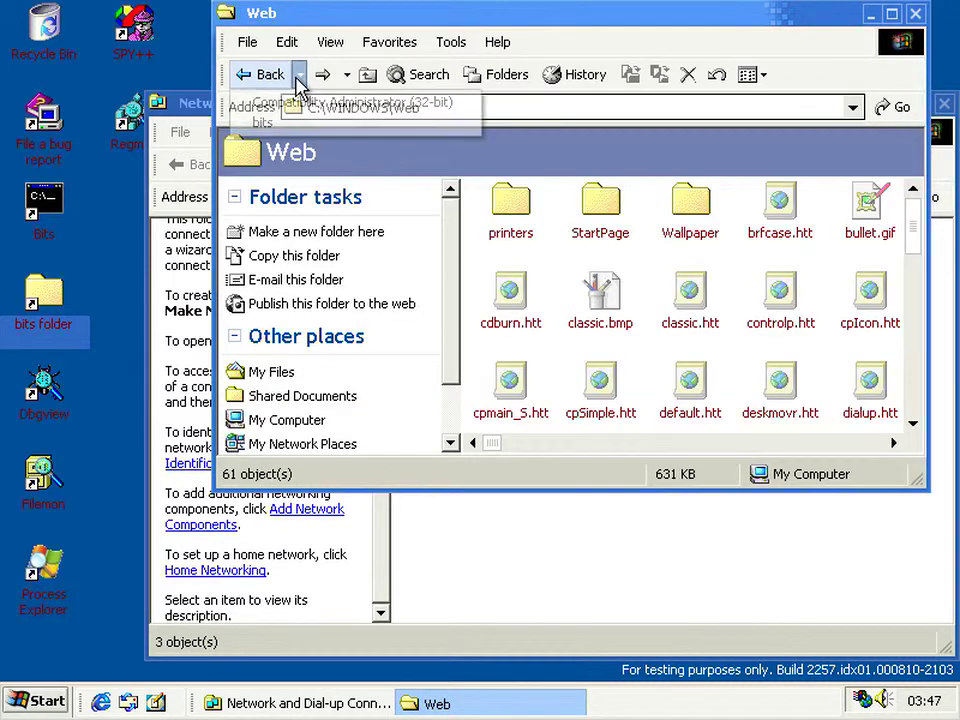
click(265, 122)
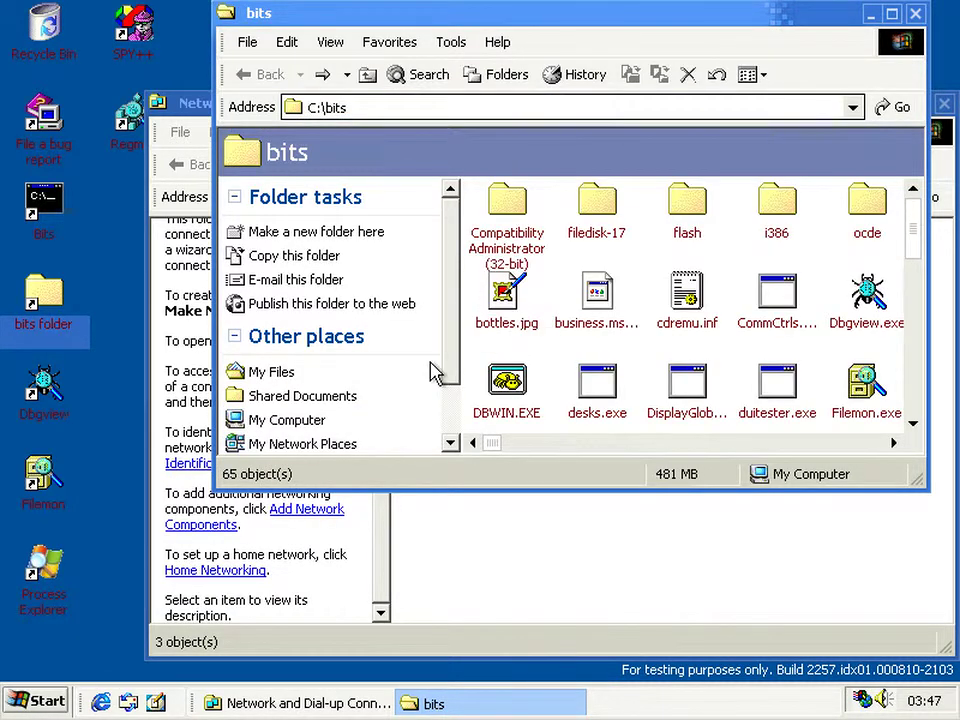
double_click(497, 258)
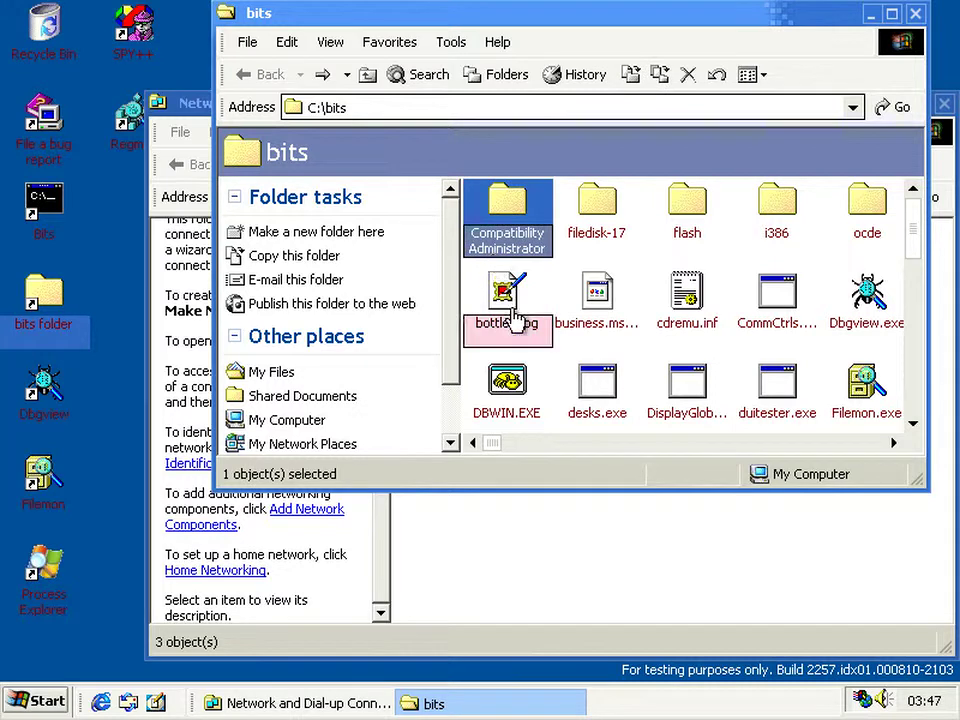
click(620, 430)
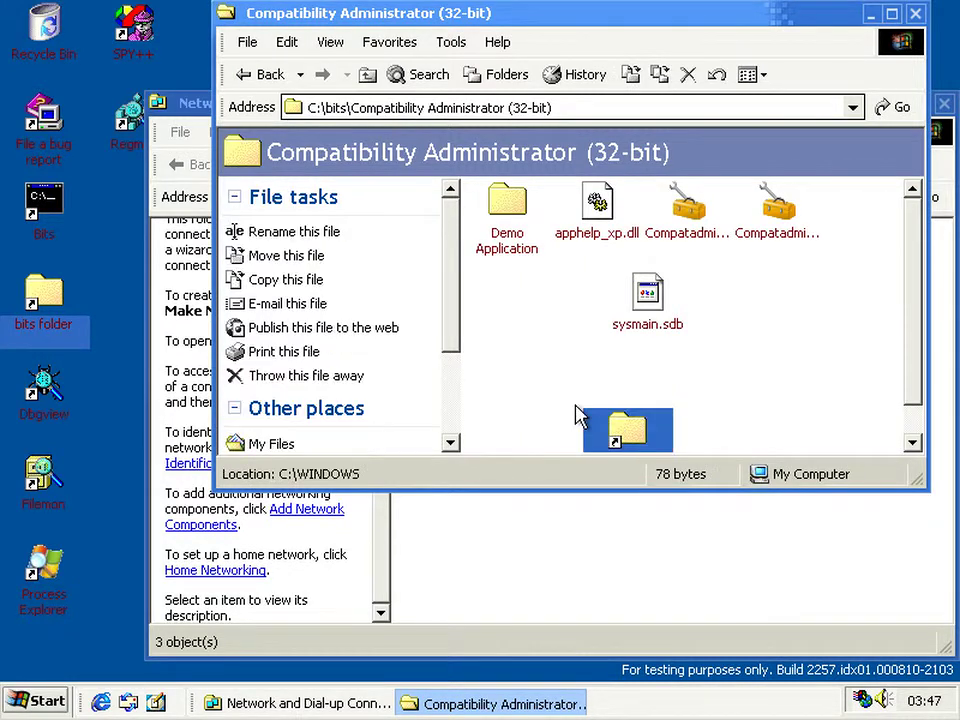
key(Delete)
key(Return)
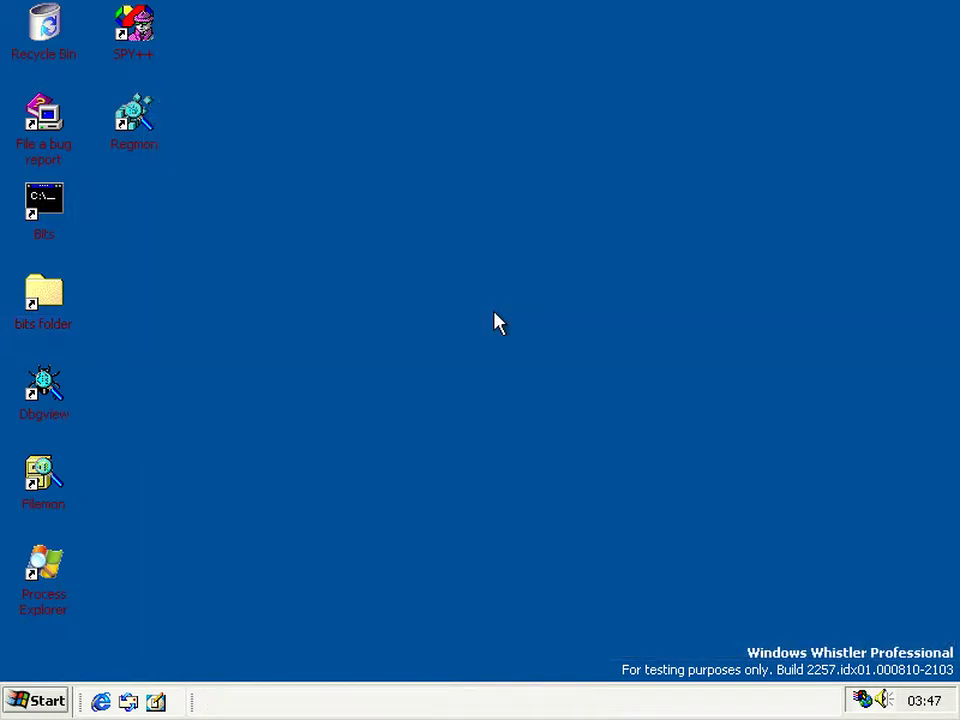
Show the status bar in a new Notepad window and enter random test text beginning with hjgghjgkjhkbn
click(58, 701)
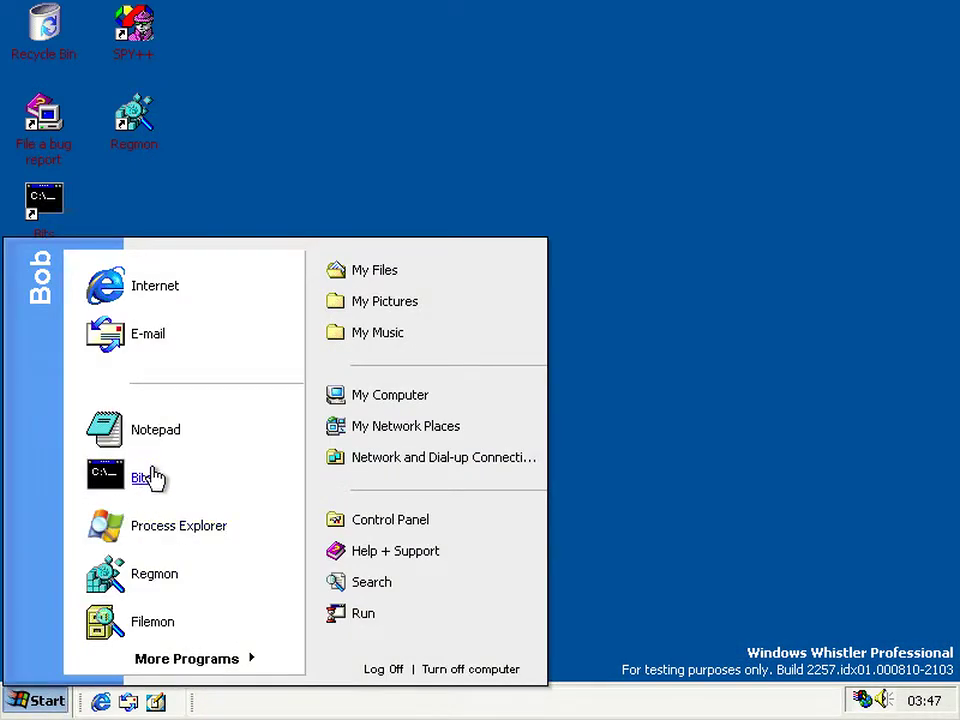
click(156, 431)
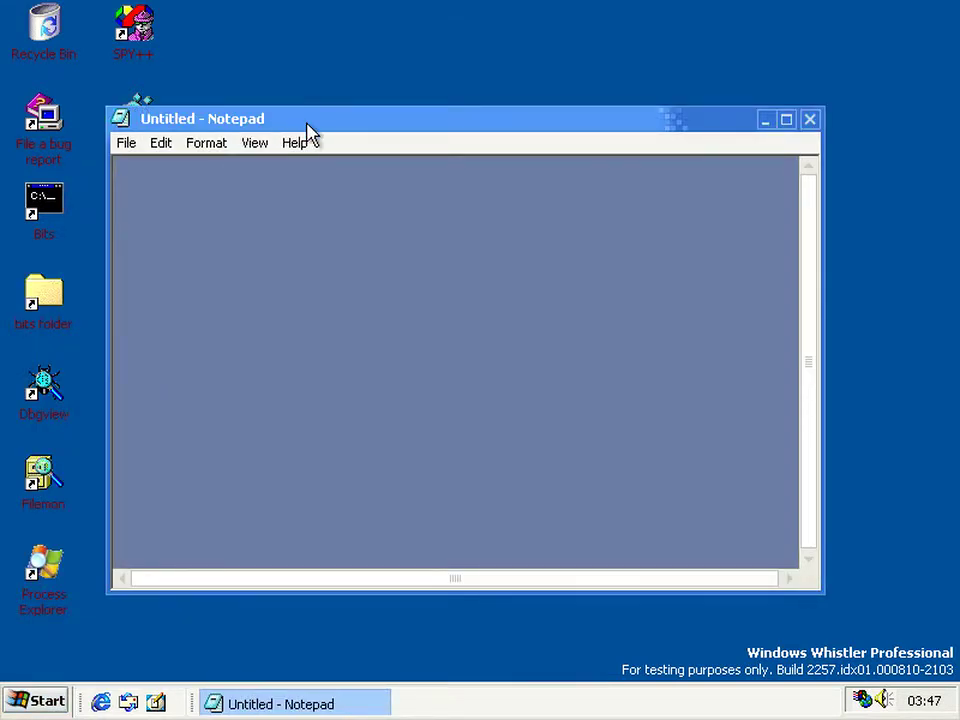
click(255, 145)
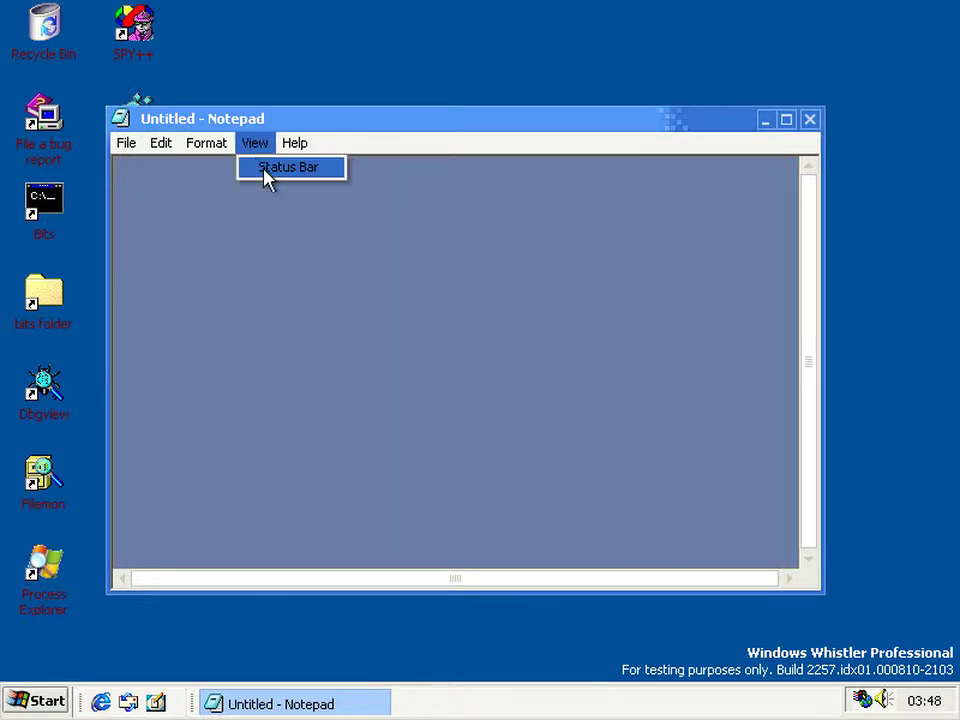
click(277, 168)
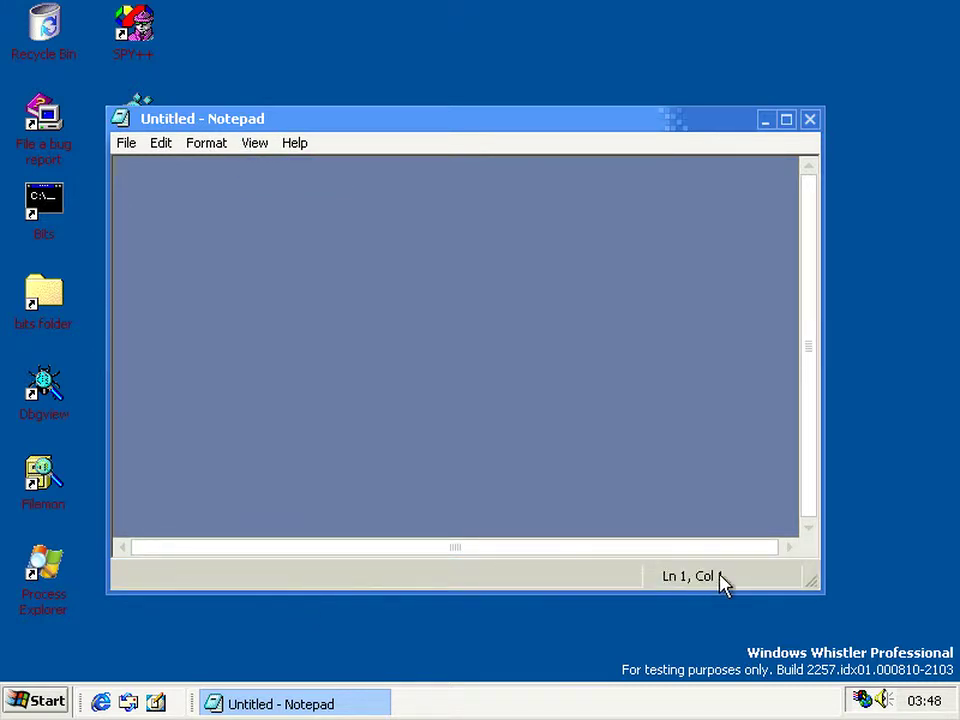
text(jgkjhkbn)
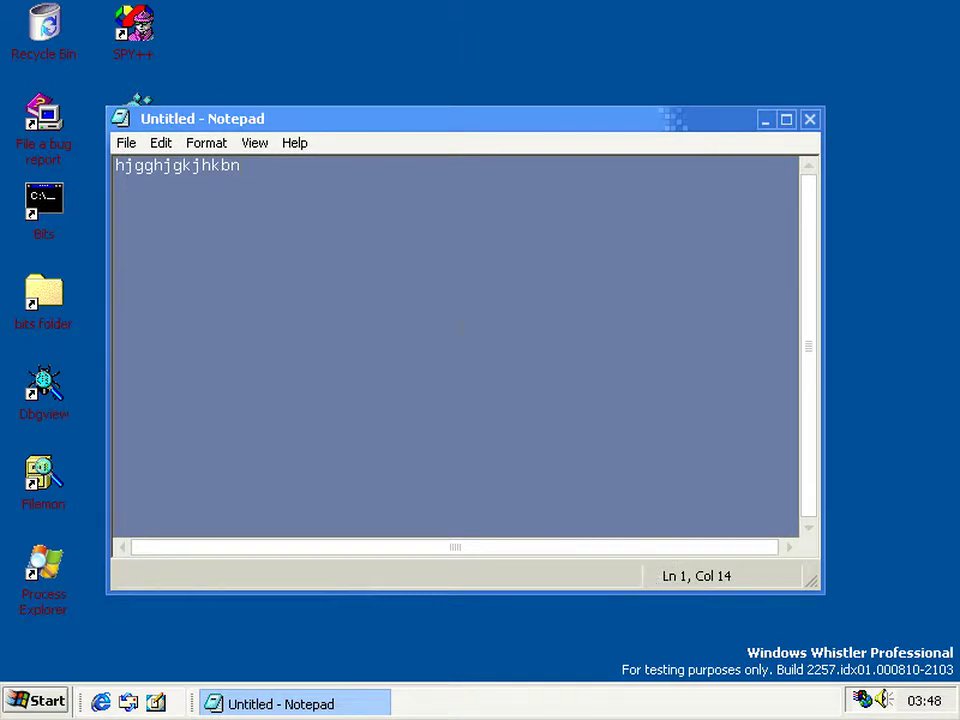
text(hbk)
Discard the typed test text and open help.txt from the bits folder on Local Disk (C:) in Notepad
click(127, 145)
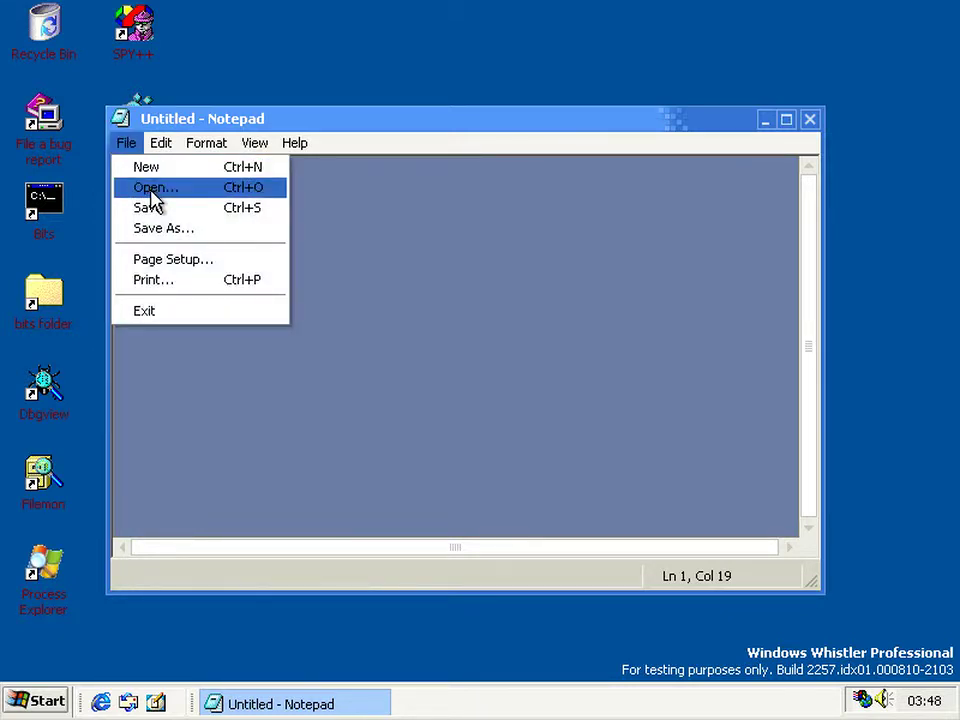
click(152, 186)
click(493, 422)
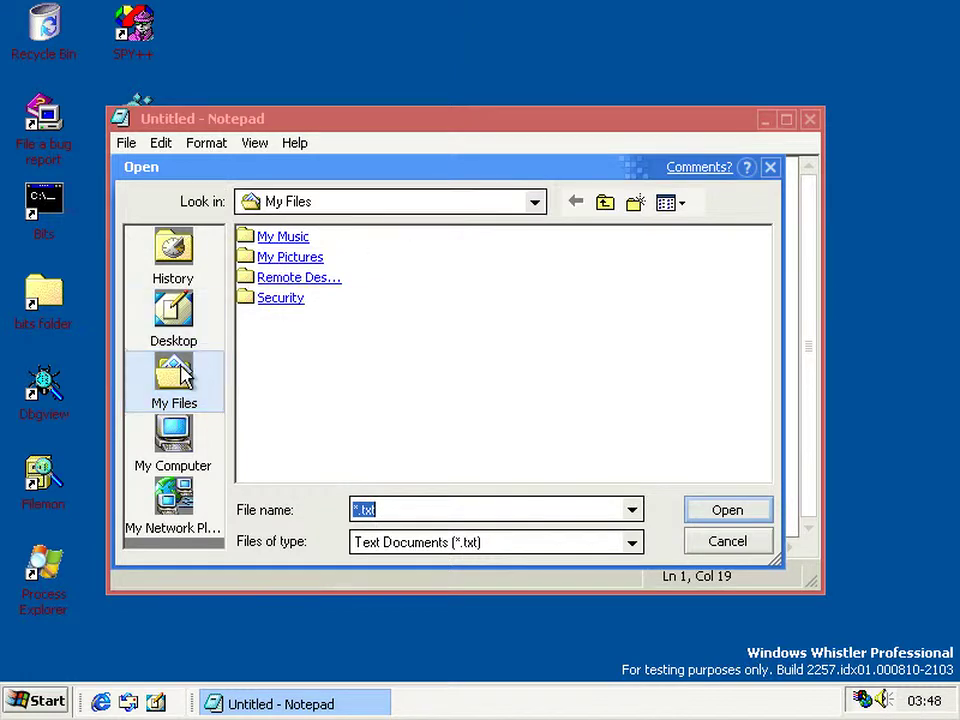
click(182, 432)
click(302, 258)
double_click(302, 258)
click(268, 240)
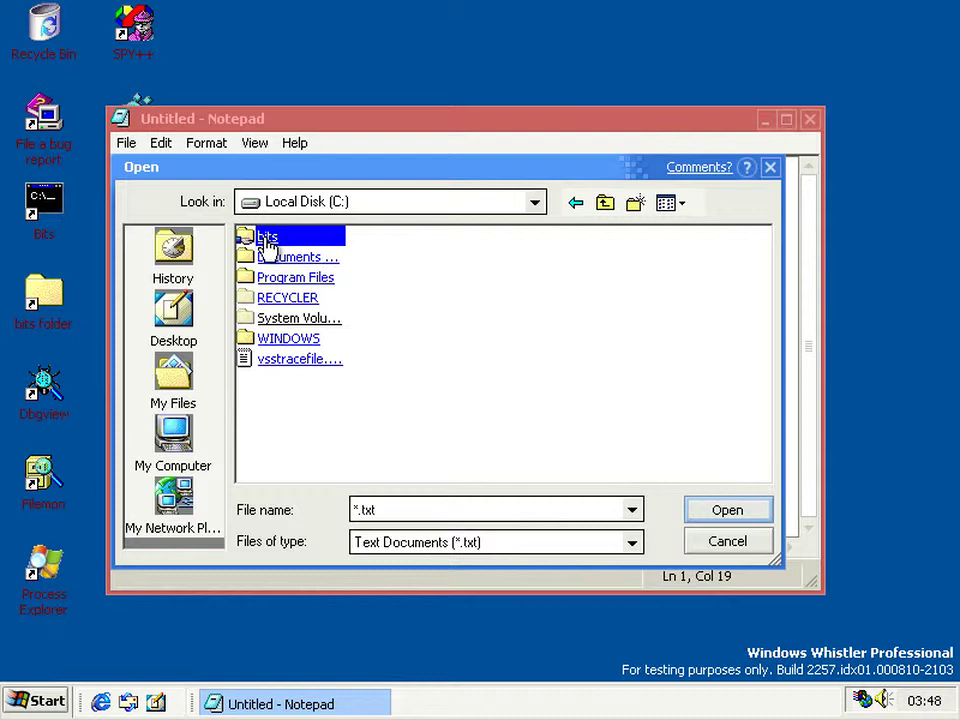
key(Return)
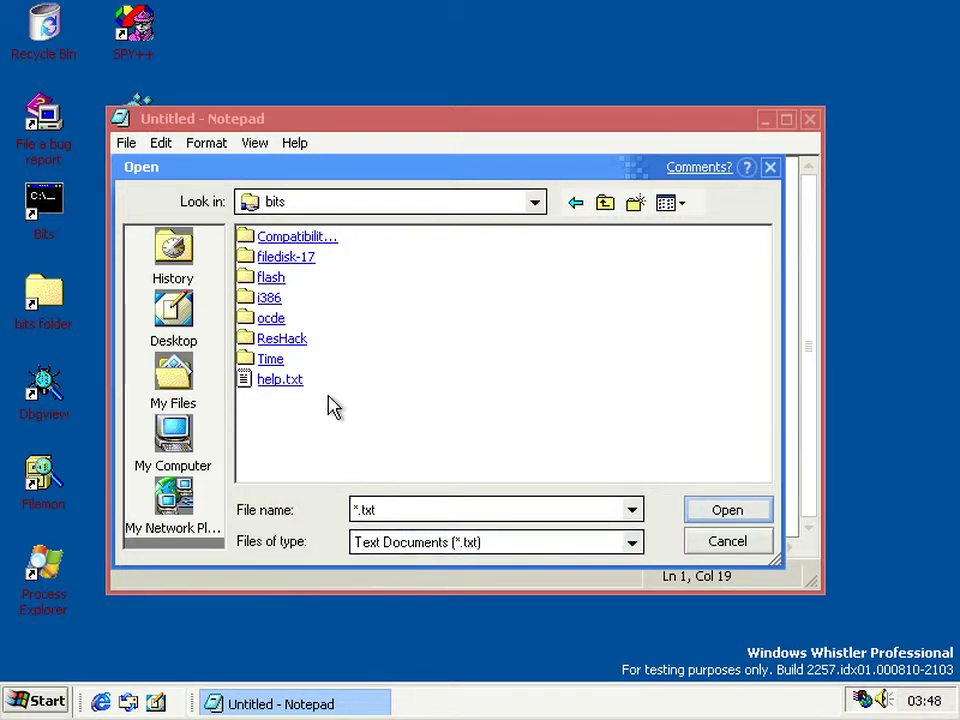
click(283, 381)
key(Return)
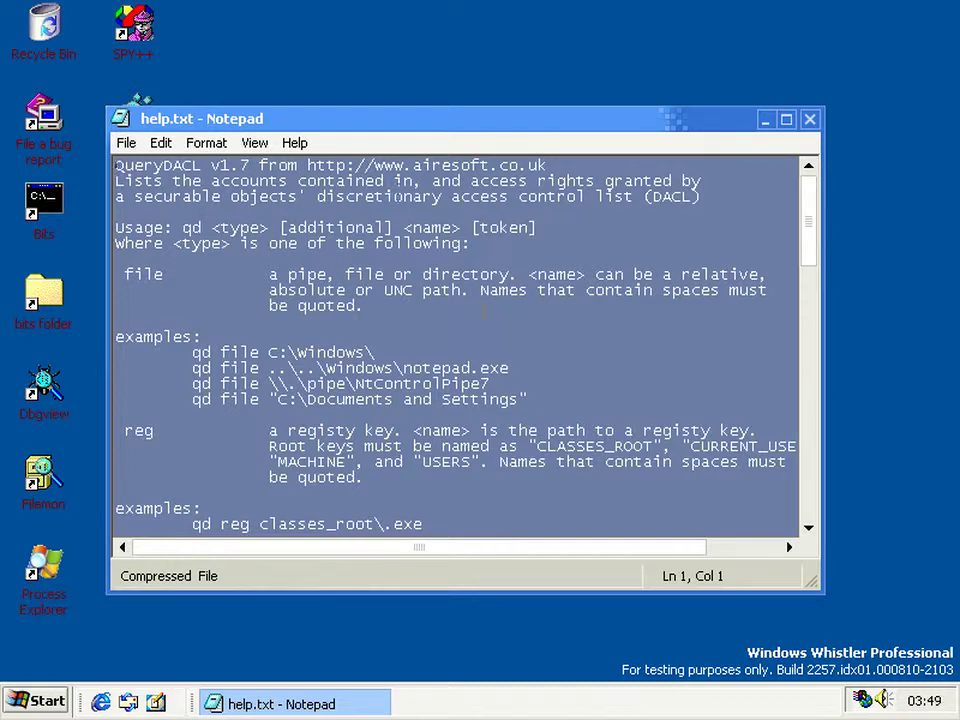
Hide Notepad's status bar and close the help.txt window
click(258, 145)
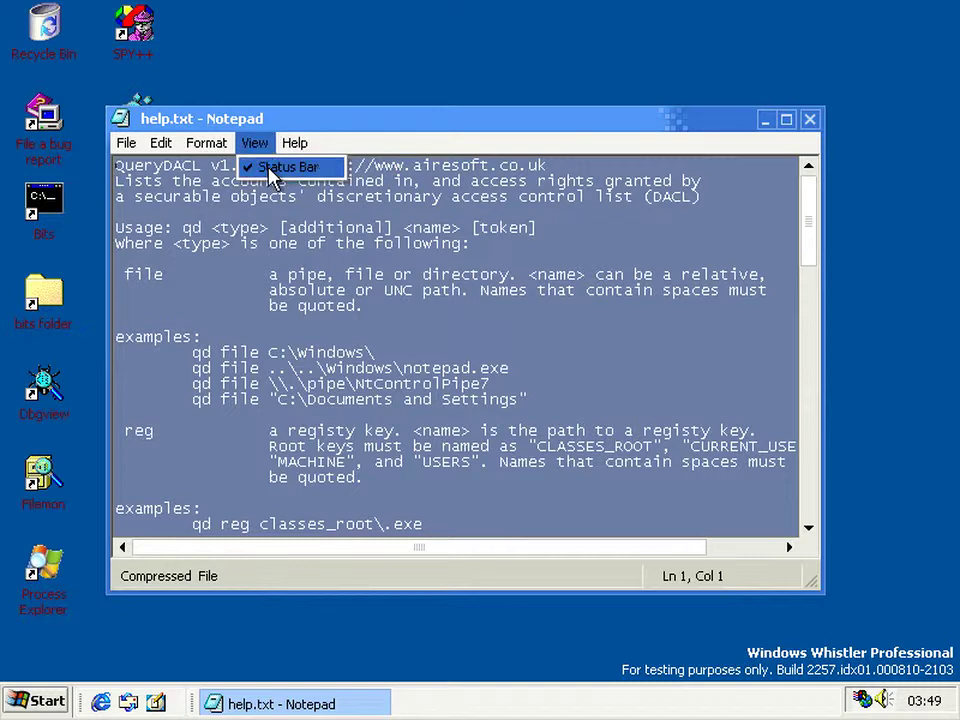
click(343, 154)
click(253, 143)
click(268, 168)
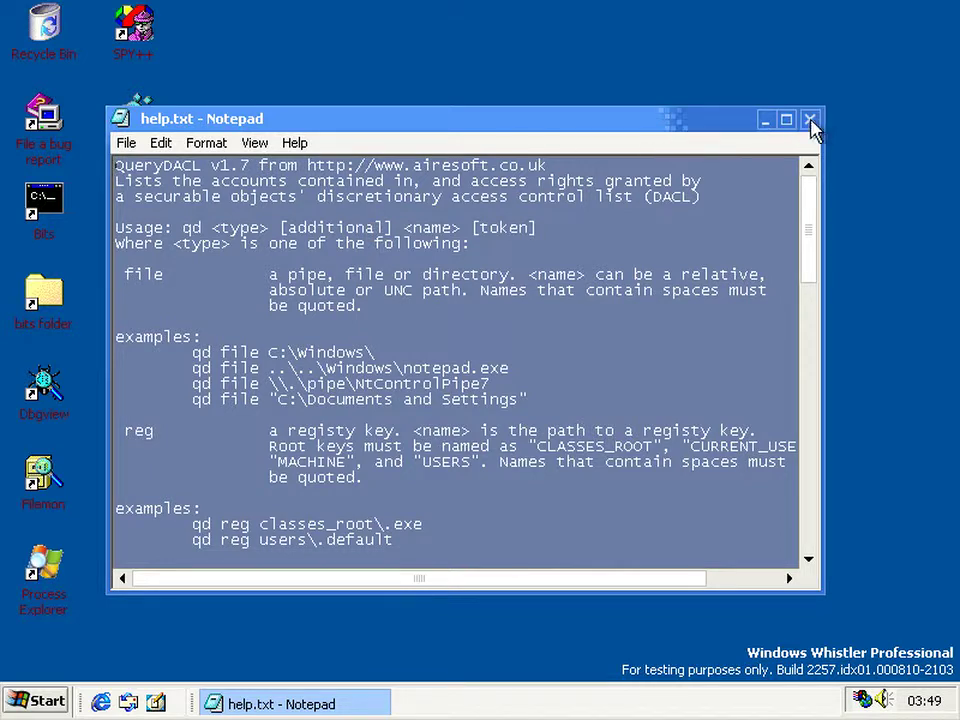
click(811, 122)
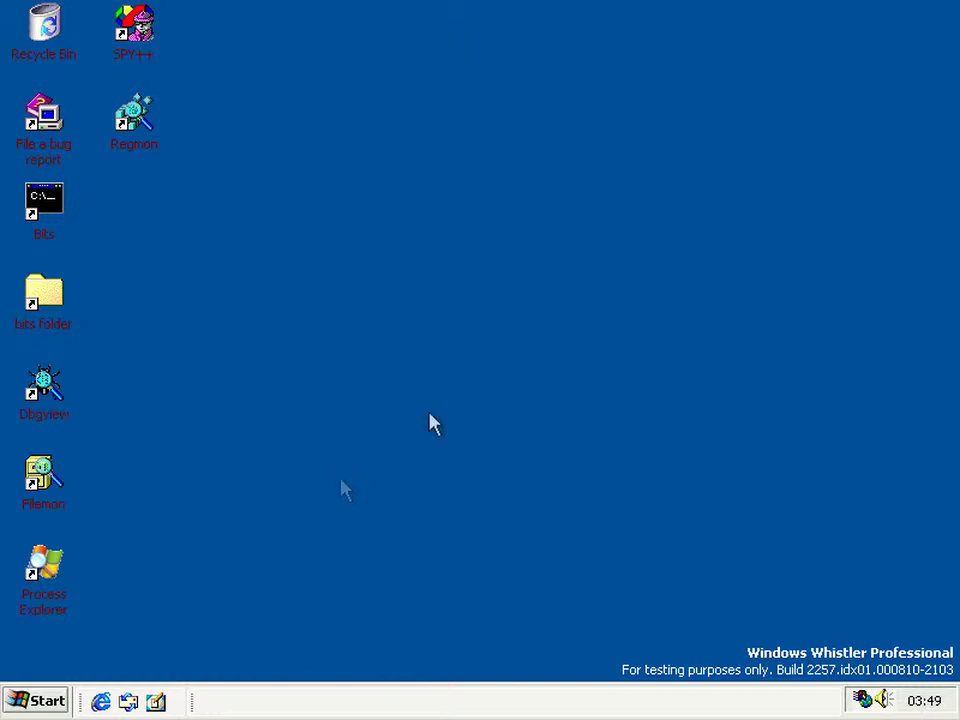
Enter hggjjhgfkjhg in a new Notepad window and check how the text area looks selected, deselected and without window focus
click(47, 705)
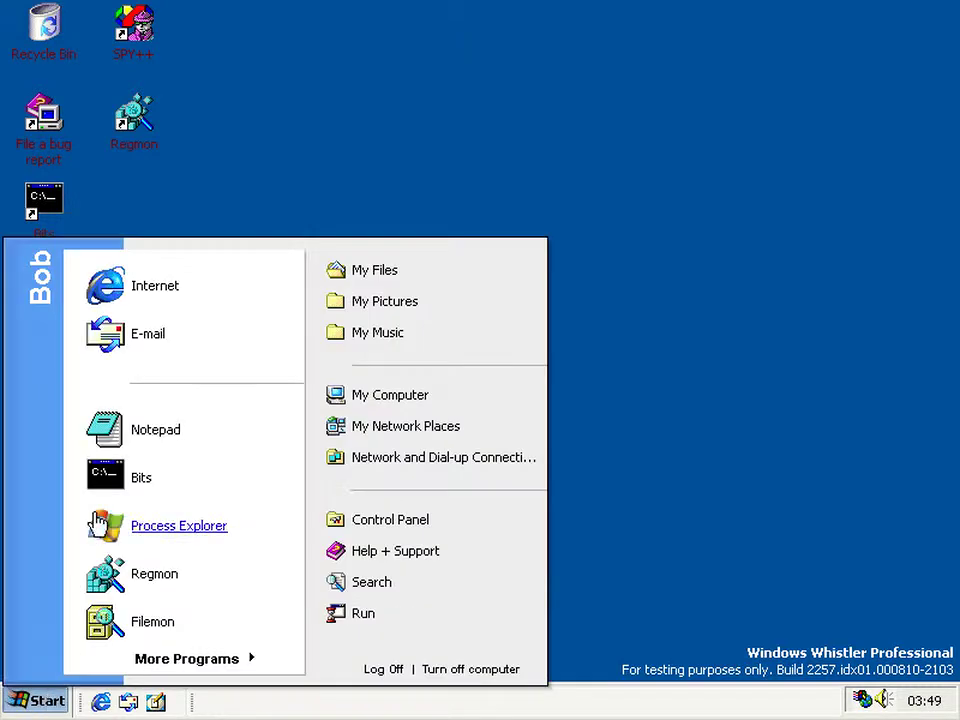
click(156, 446)
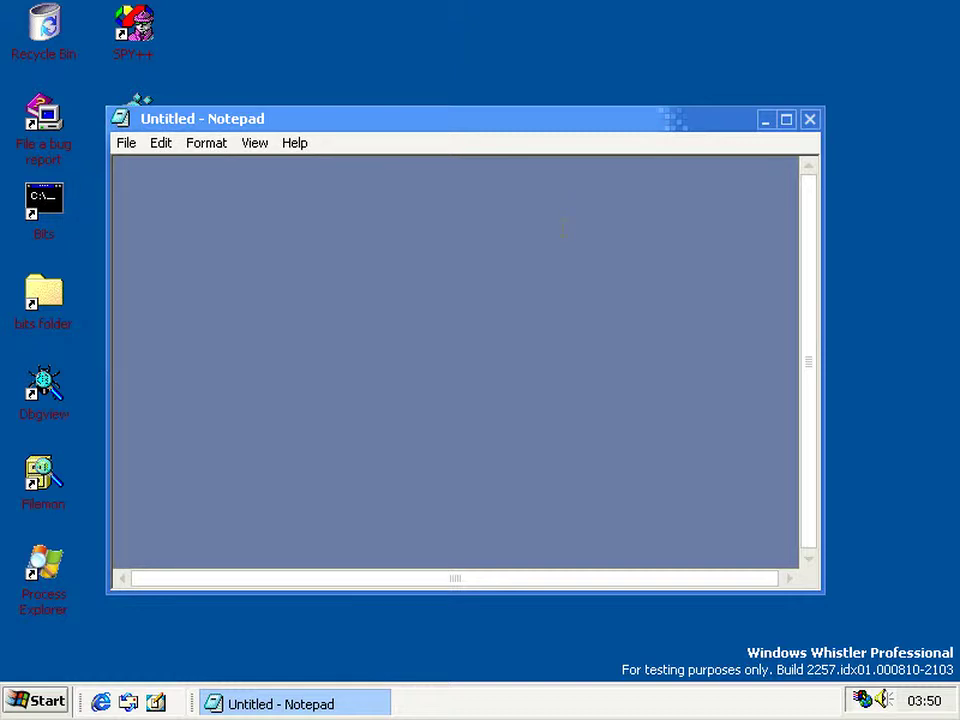
text(jhgfkjhg)
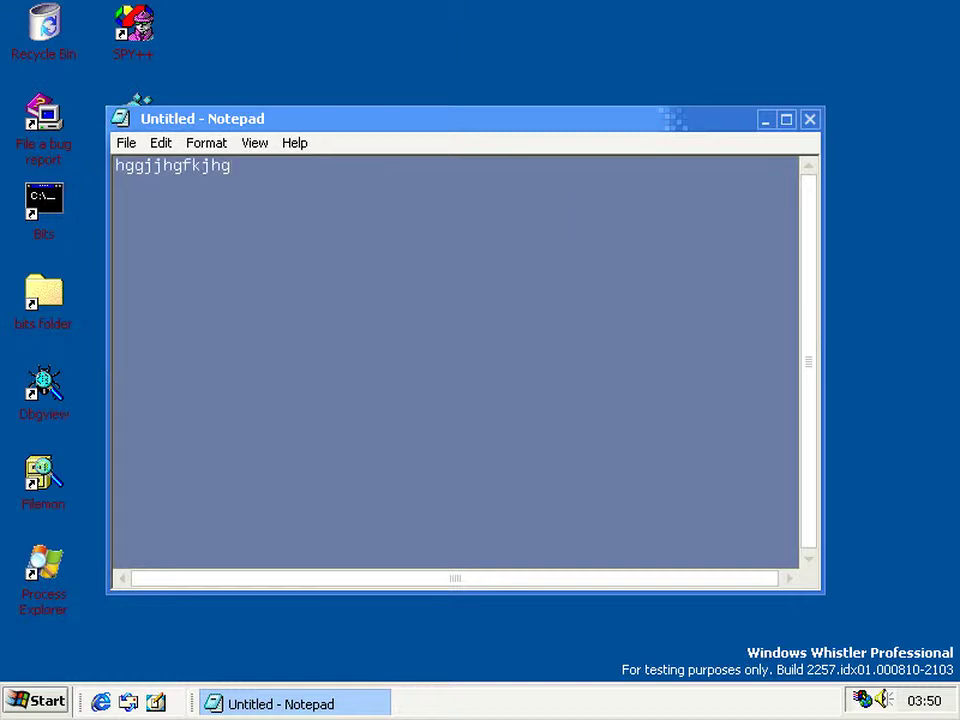
key(ctrl+a)
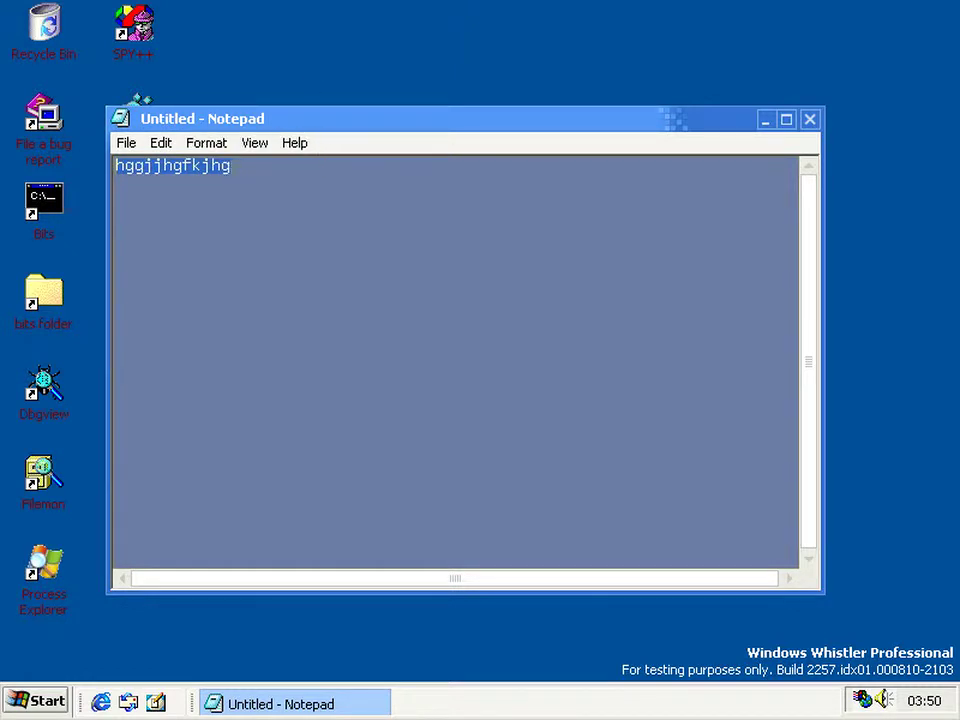
click(243, 175)
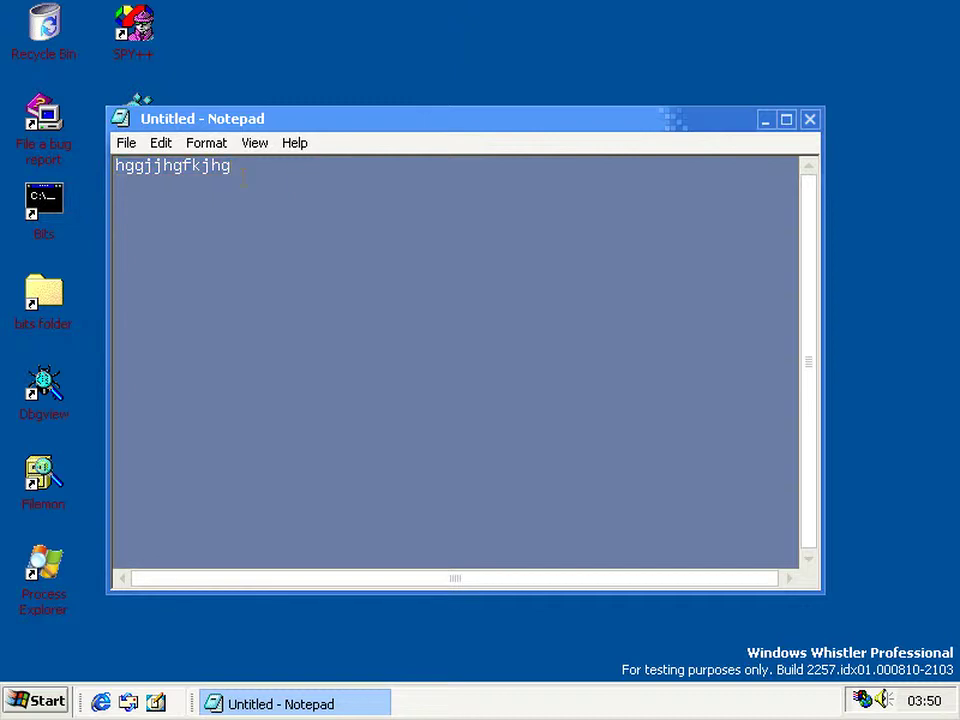
click(345, 630)
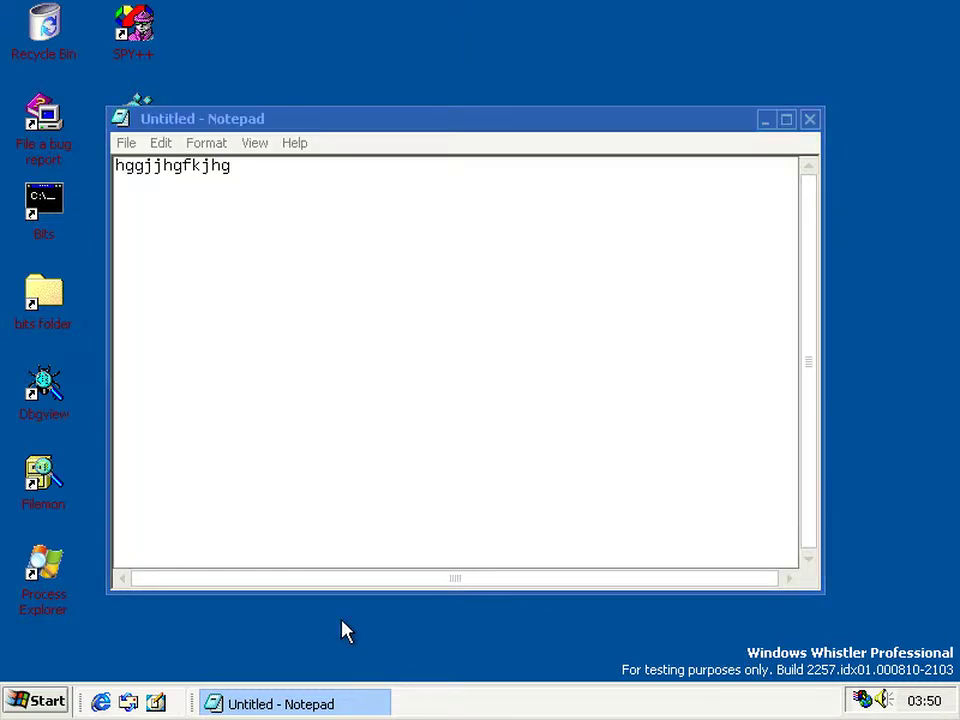
click(137, 628)
Open My Computer and examine the group headings above the drives, such as Local Drives
click(60, 702)
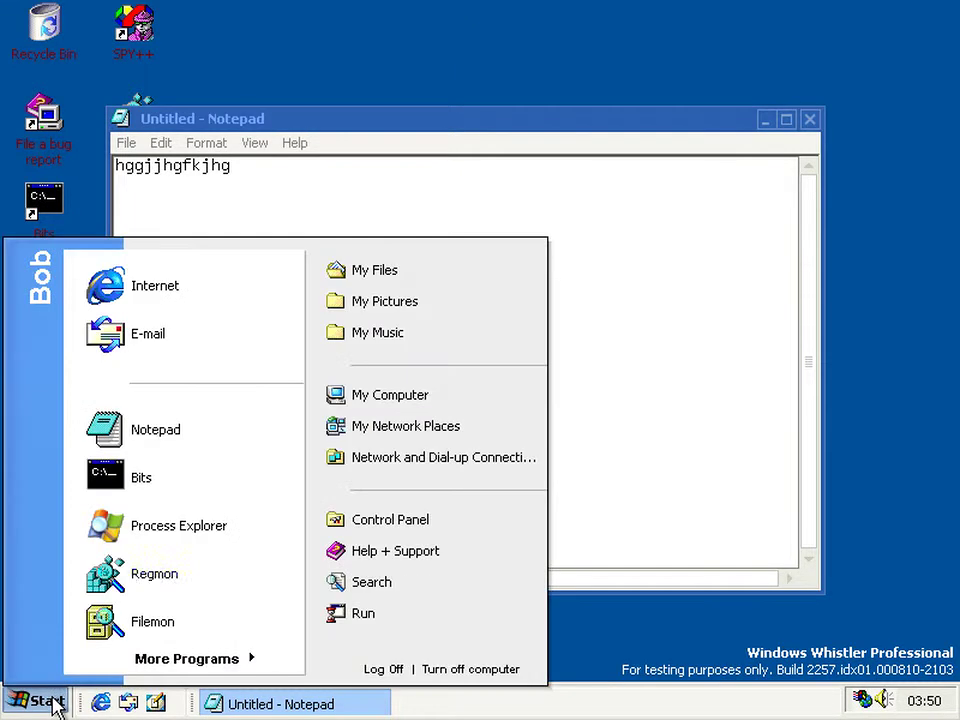
click(390, 395)
click(340, 255)
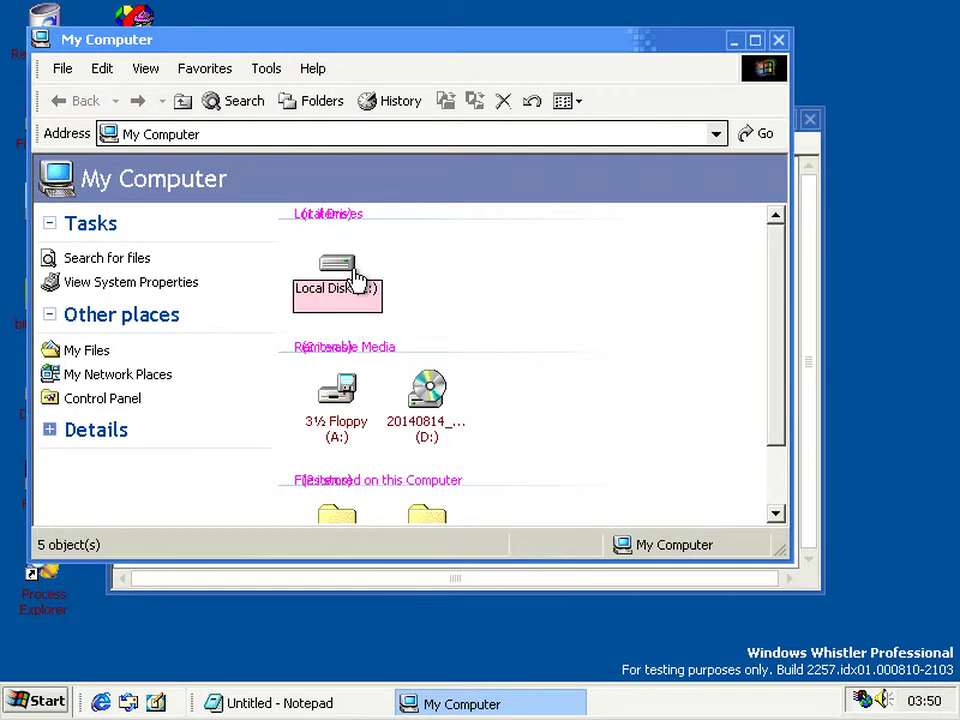
click(318, 222)
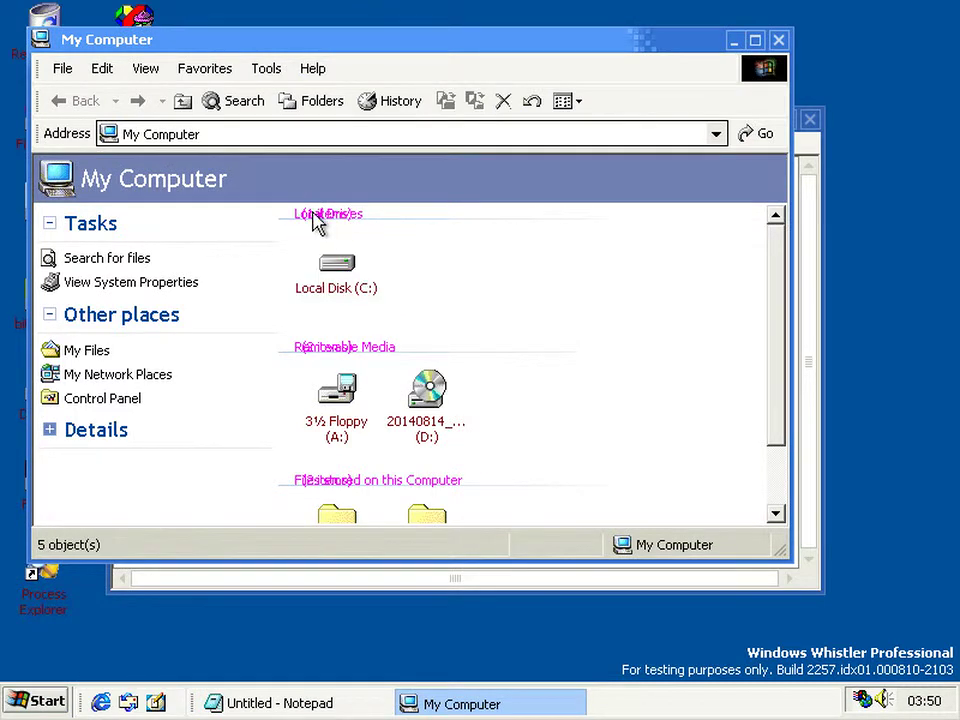
Open the system32 folder inside WINDOWS on Local Disk (C:)
click(369, 291)
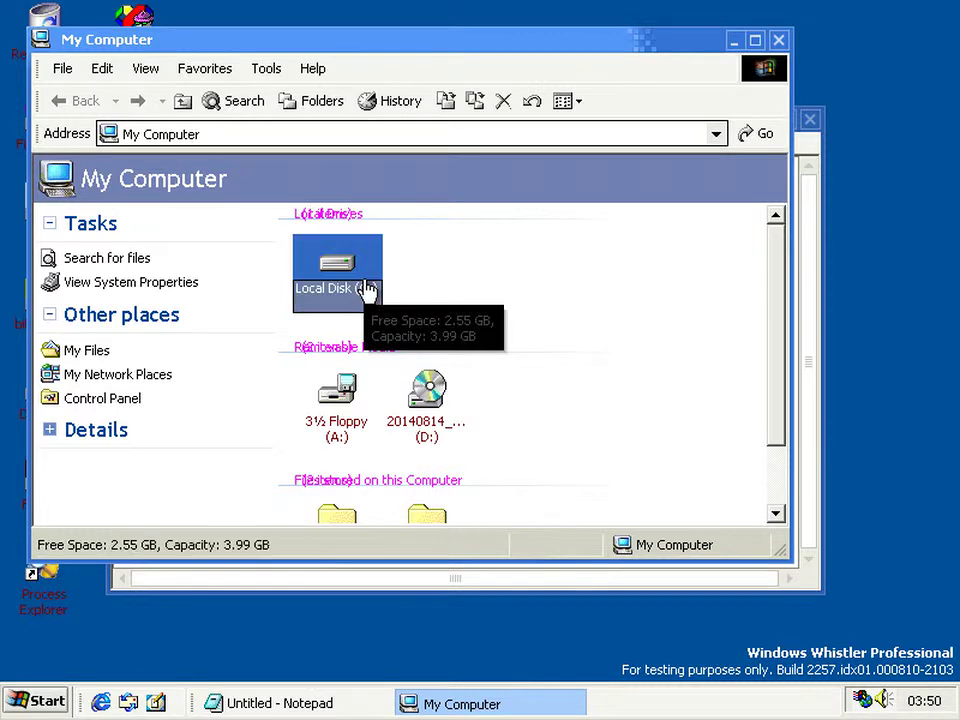
click(436, 305)
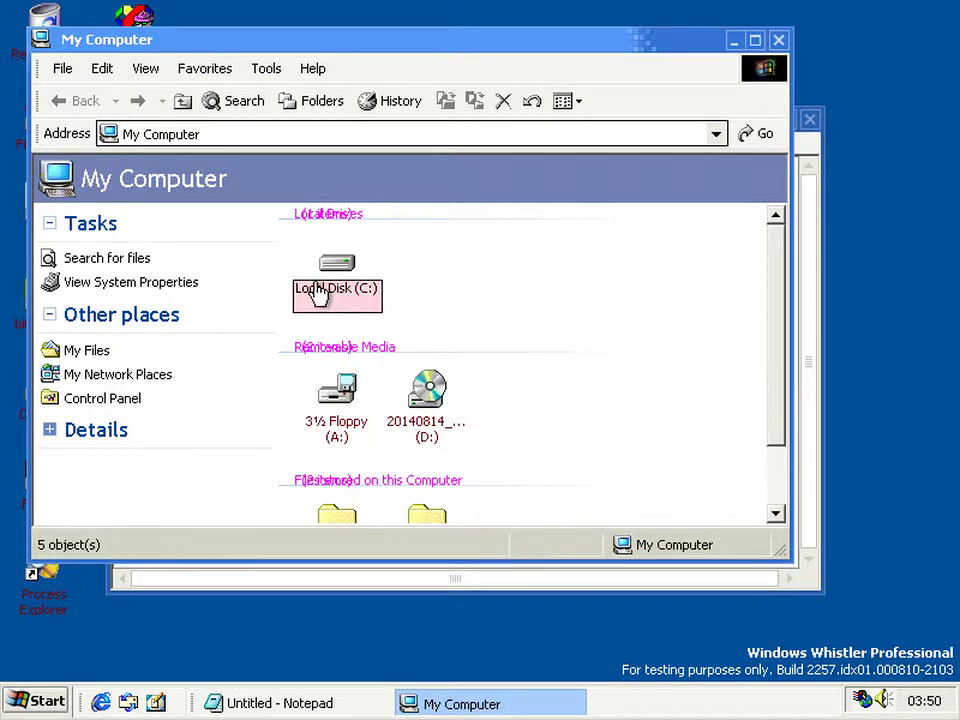
click(357, 308)
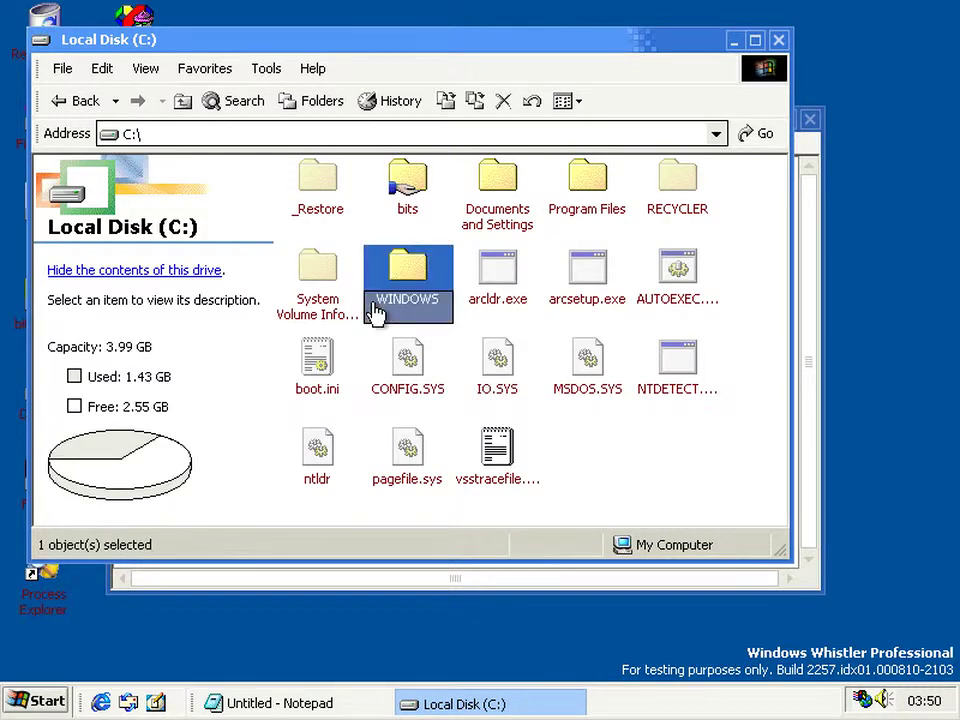
click(375, 315)
scroll(754, 358, down, 5)
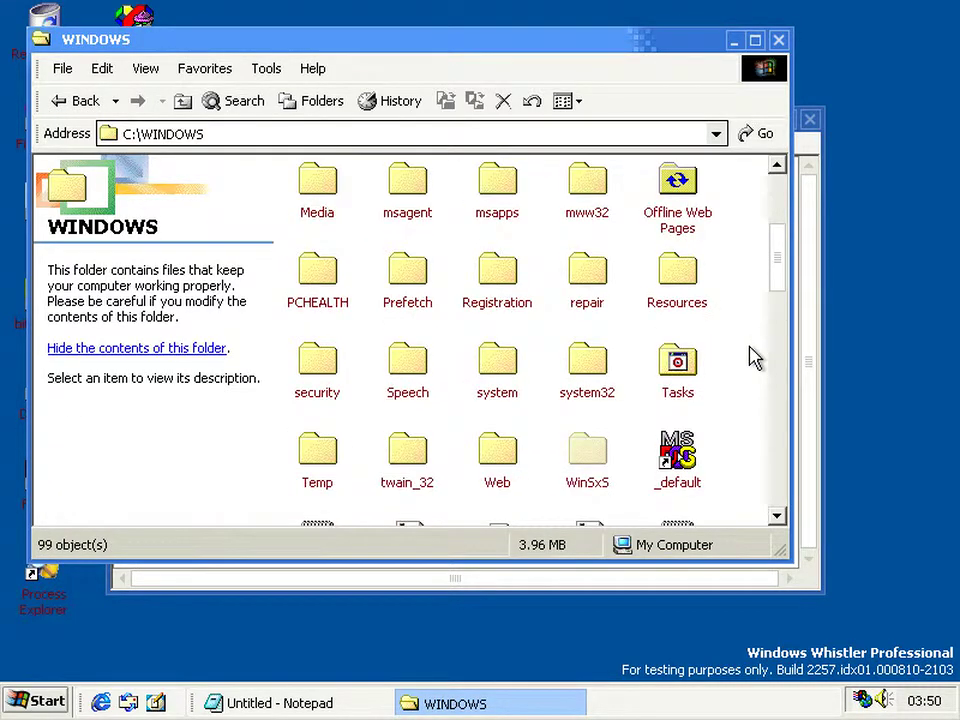
click(605, 381)
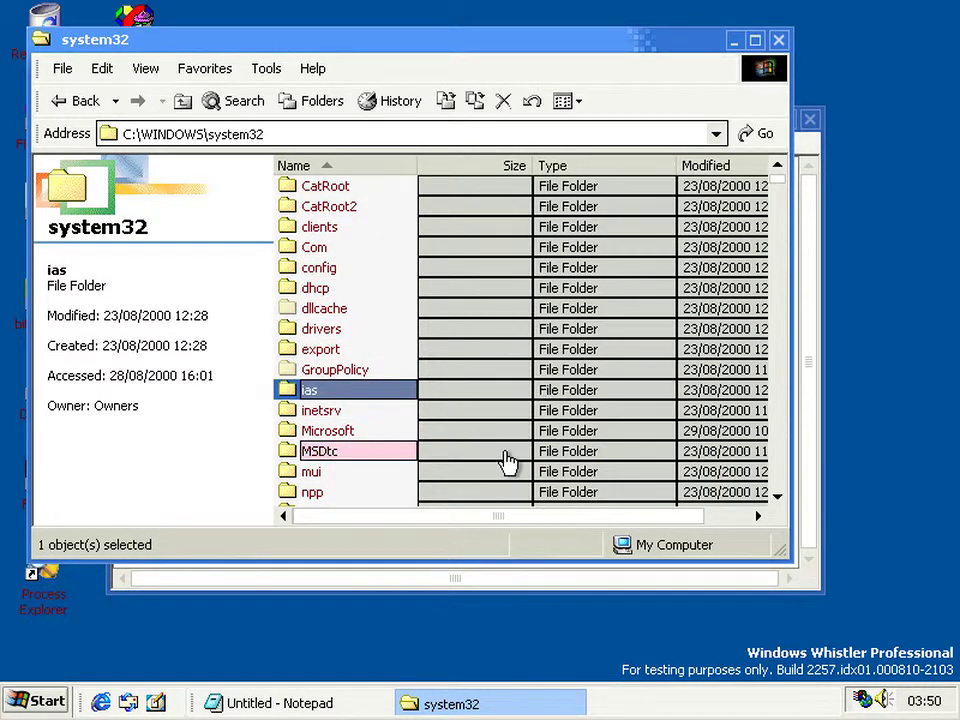
Check the system32 details columns by sorting the files by size, type and name, and close the folder window
mouse_move(507, 459)
mouse_move(487, 190)
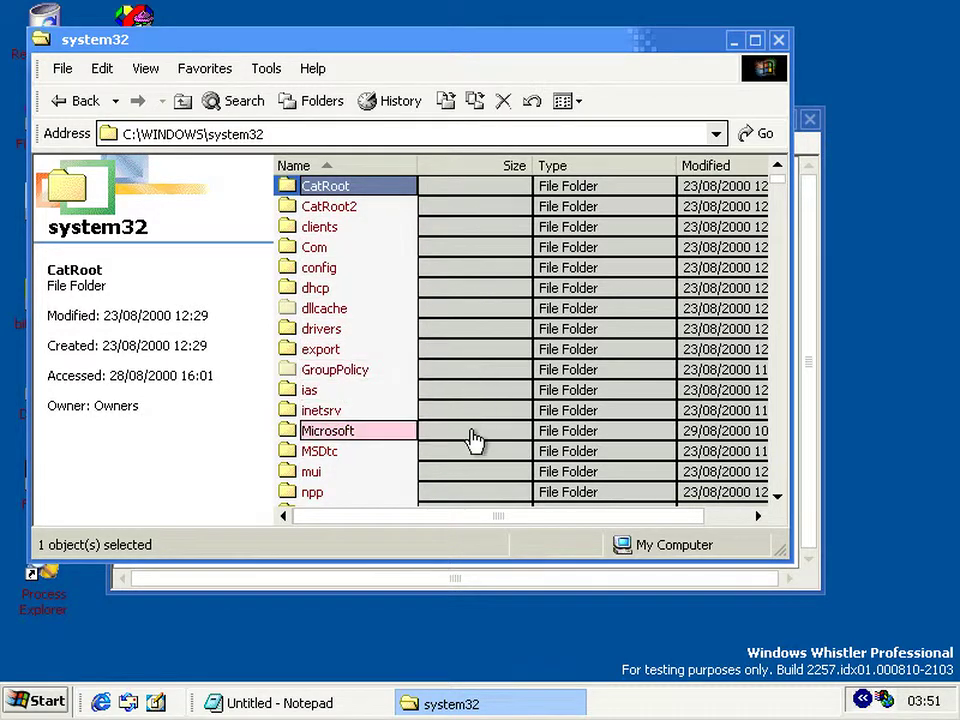
mouse_move(474, 440)
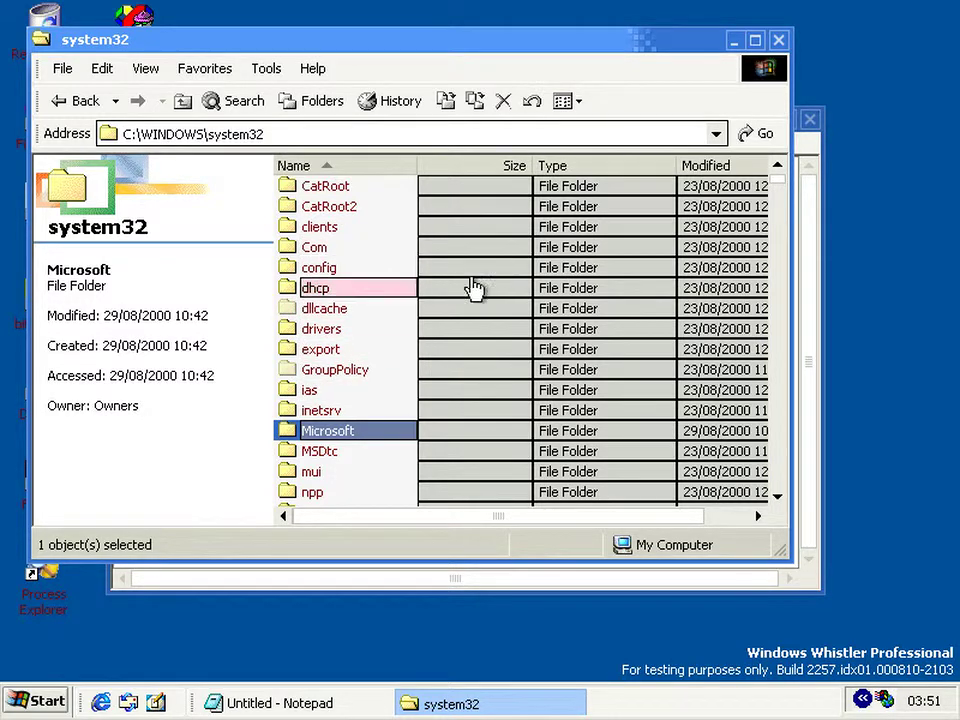
scroll(814, 396, down, 9)
mouse_move(598, 354)
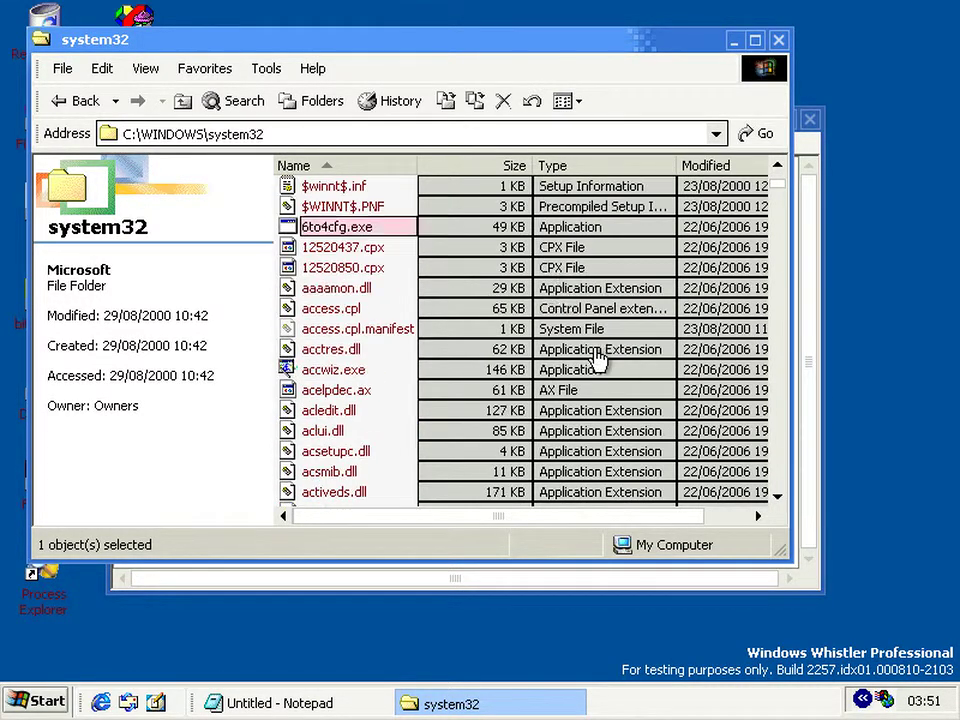
click(492, 166)
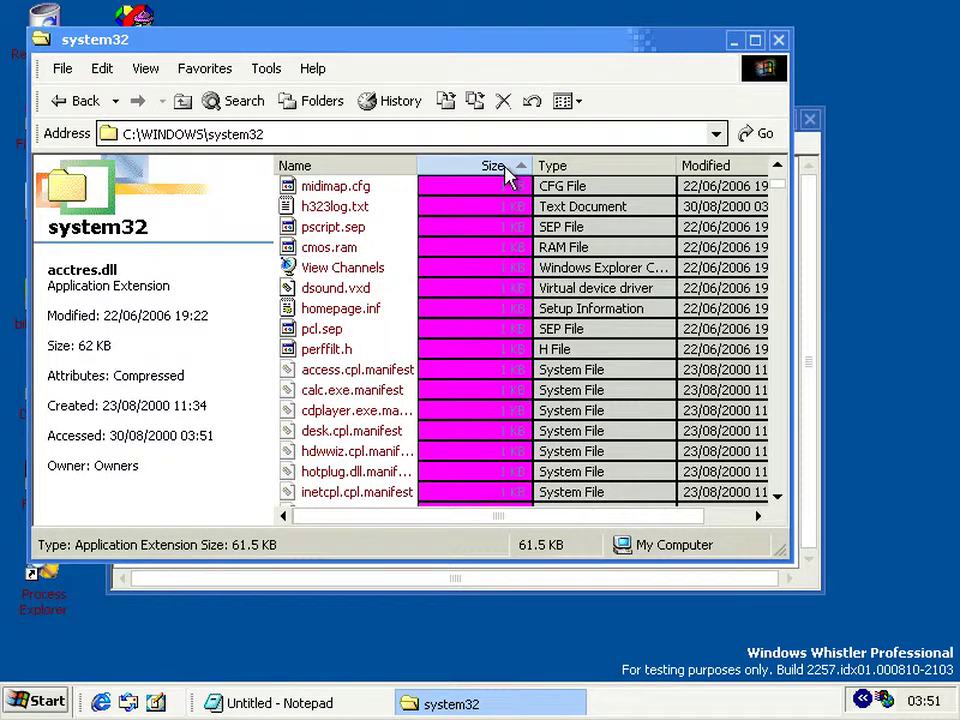
click(568, 170)
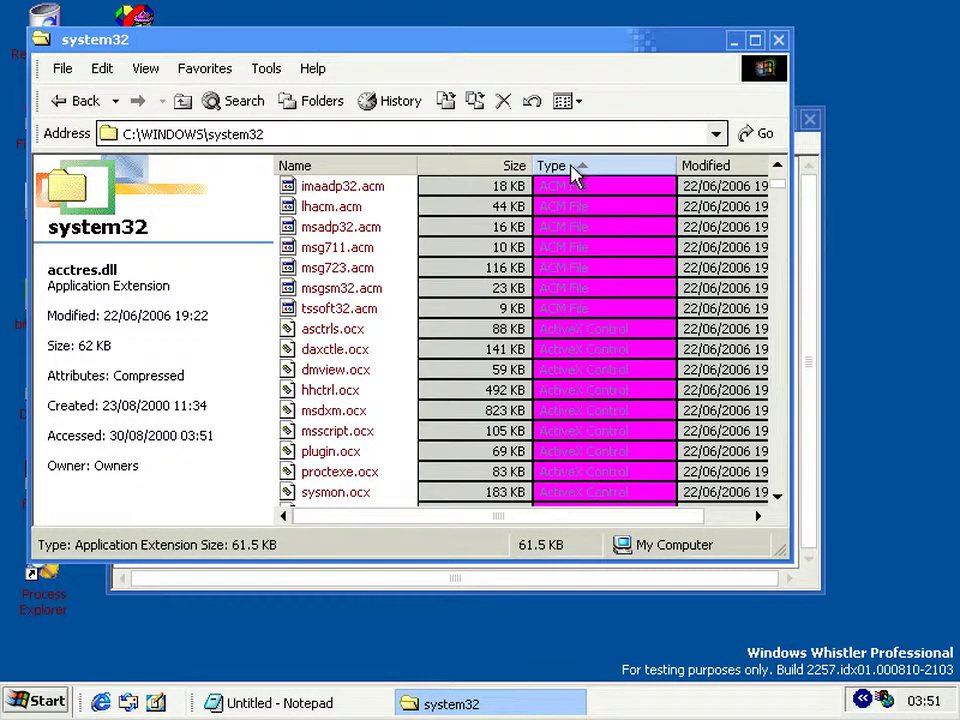
click(375, 172)
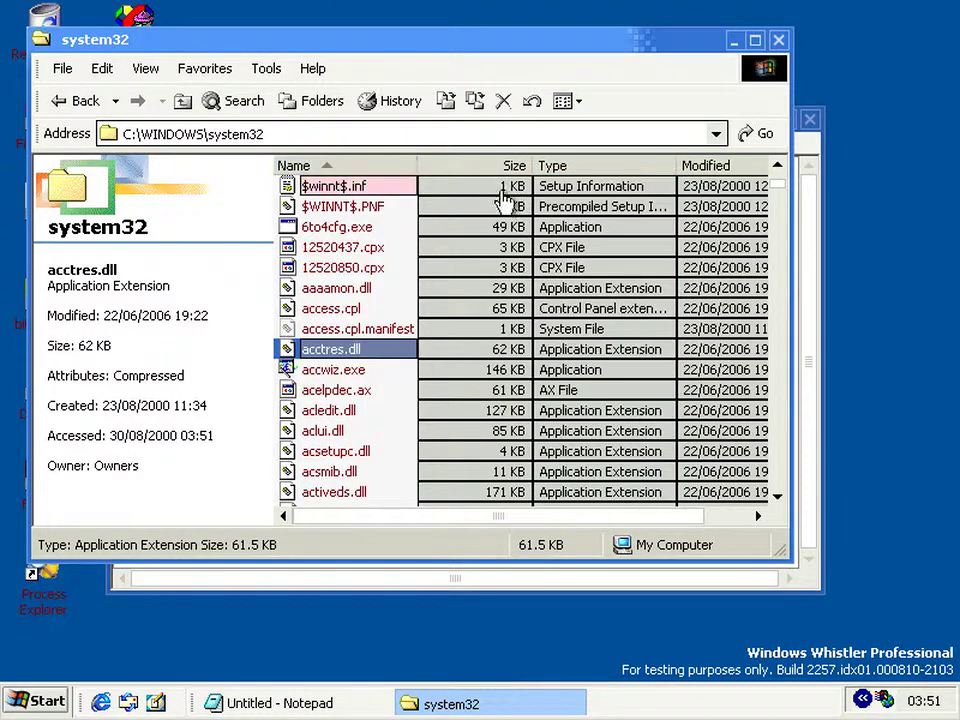
click(781, 44)
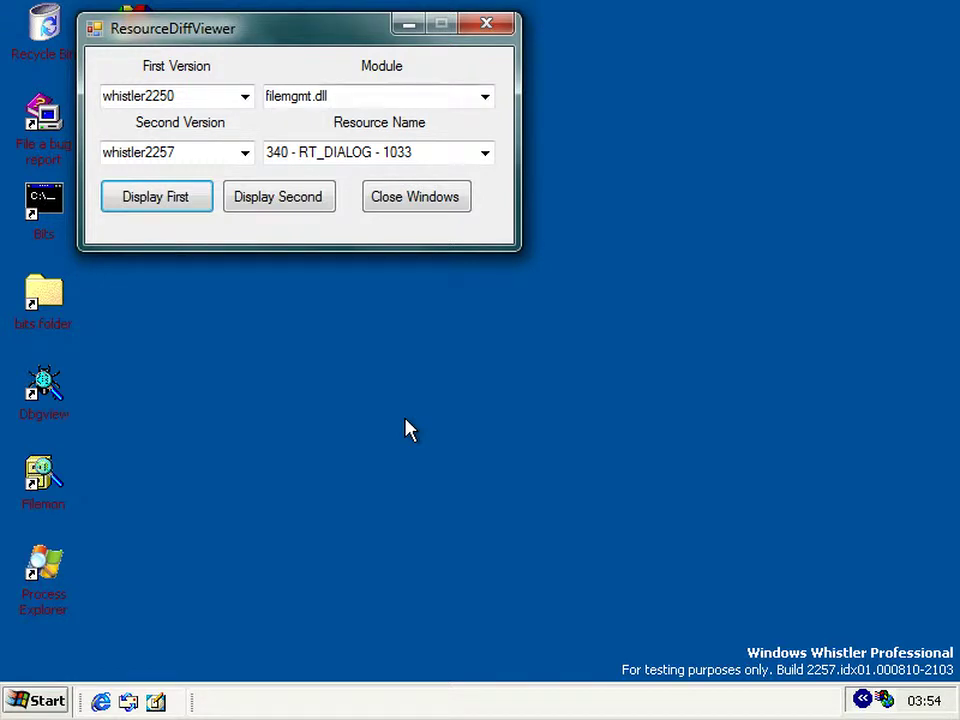
In ResourceDiffViewer, choose the ntkrnlpa.exe module and display whistler2250's version of resource 1 - RT_BITMAP - 1033
click(484, 96)
text(ntkm)
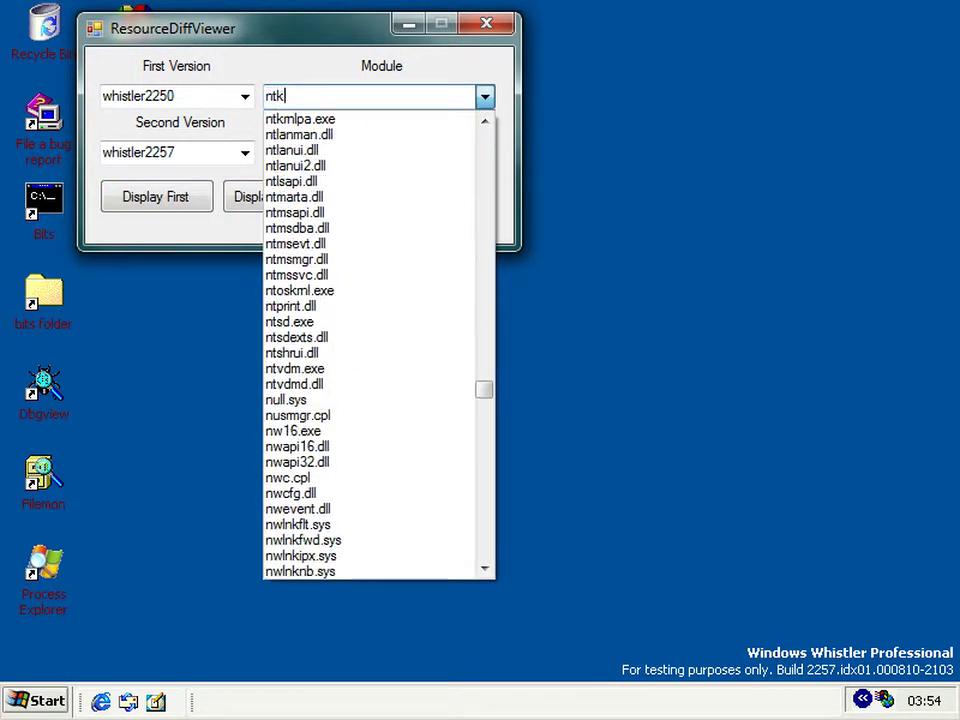
key(Return)
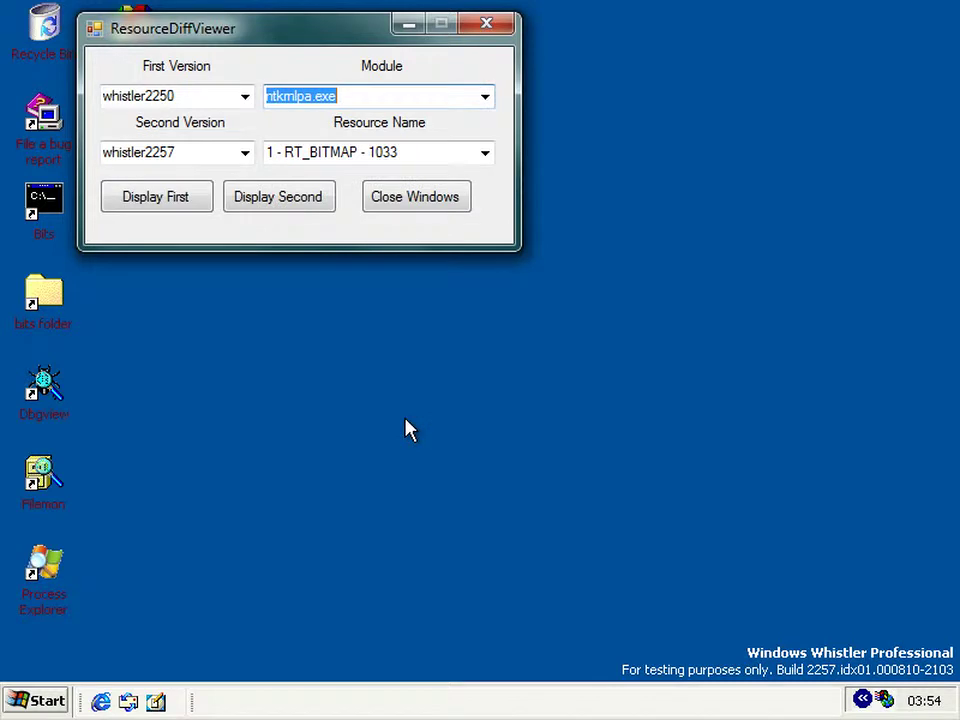
key(Tab)
key(alt+Down)
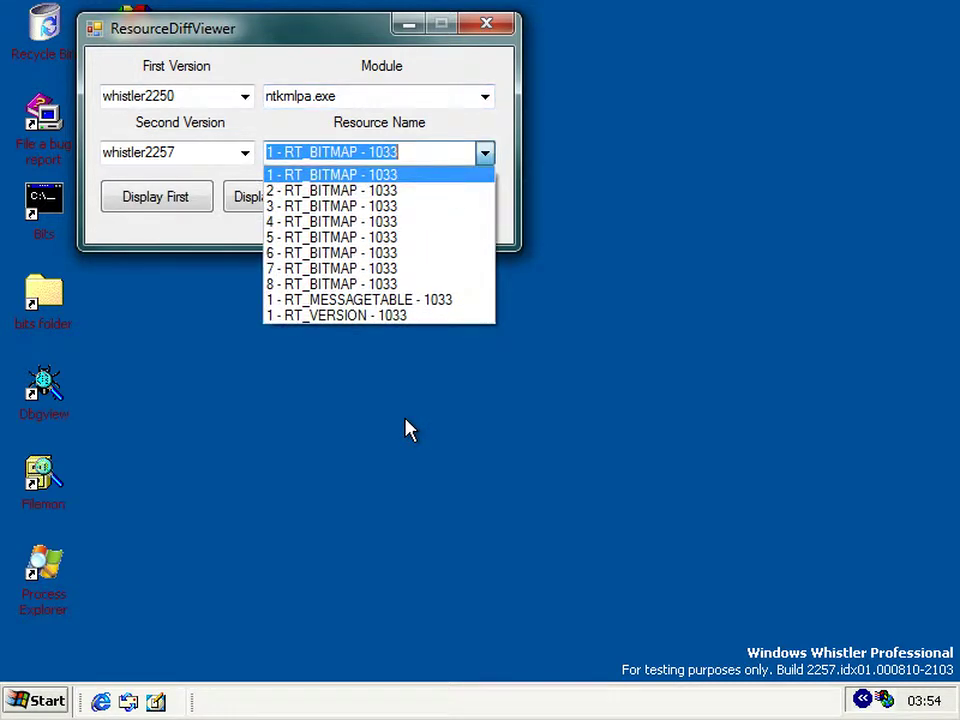
key(Return)
key(Tab)
key(space)
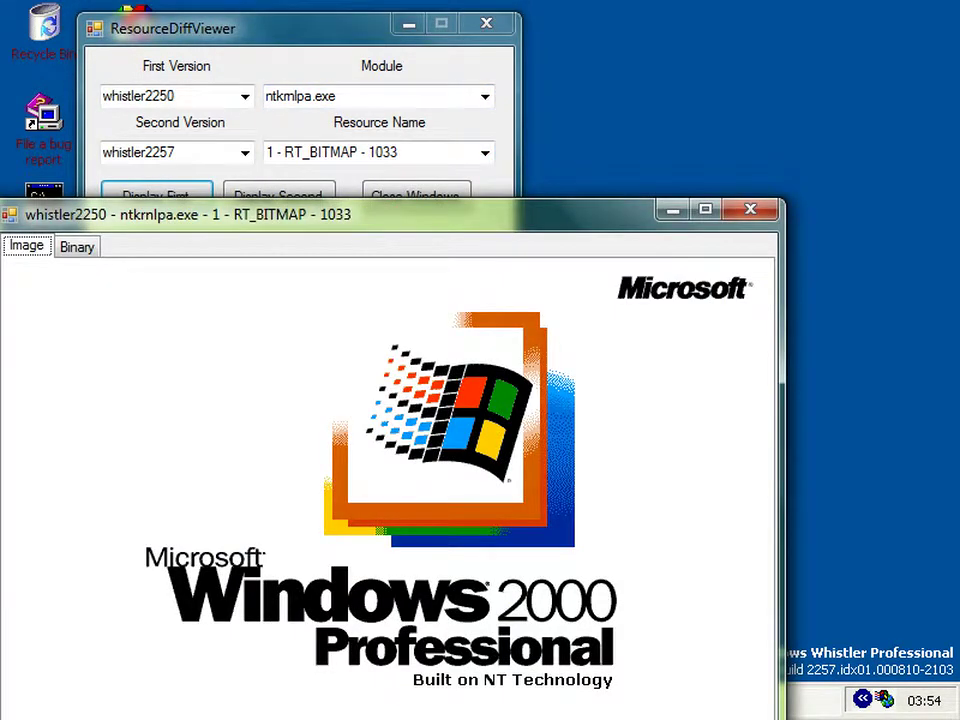
Display whistler2257's version of 1 - RT_BITMAP - 1033 for comparison and close the image windows
key(alt+Tab)
key(Tab)
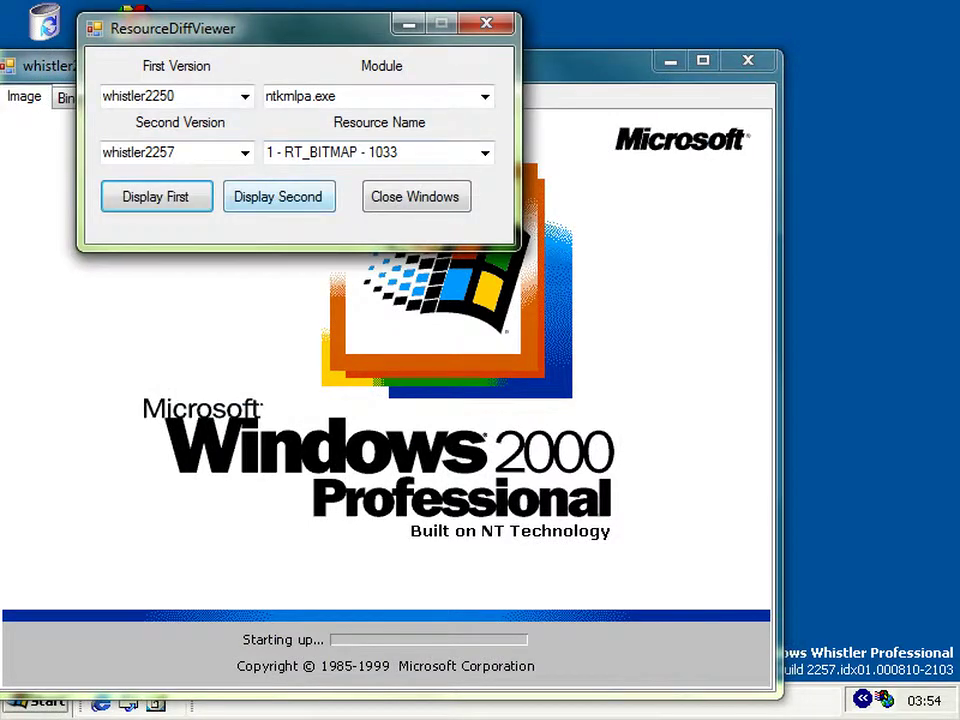
key(space)
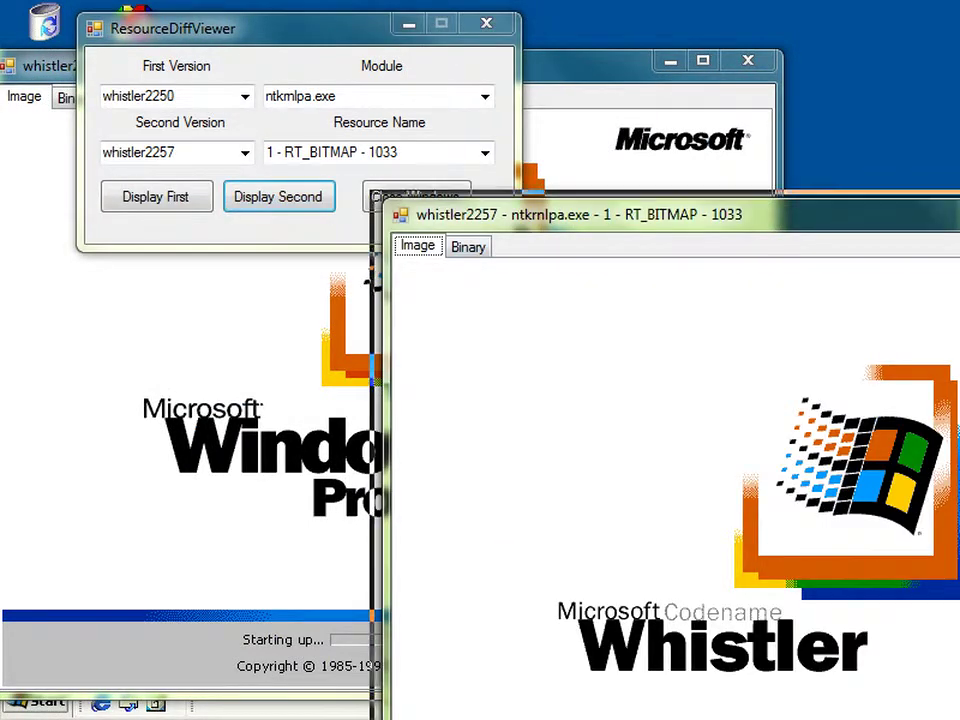
key(alt+Tab)
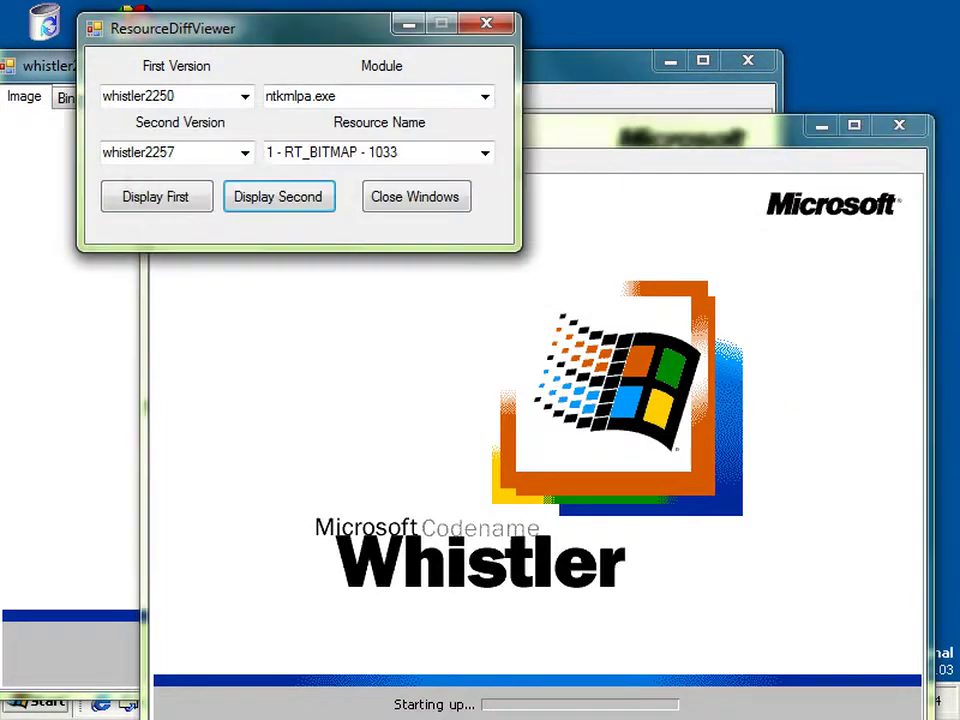
key(space)
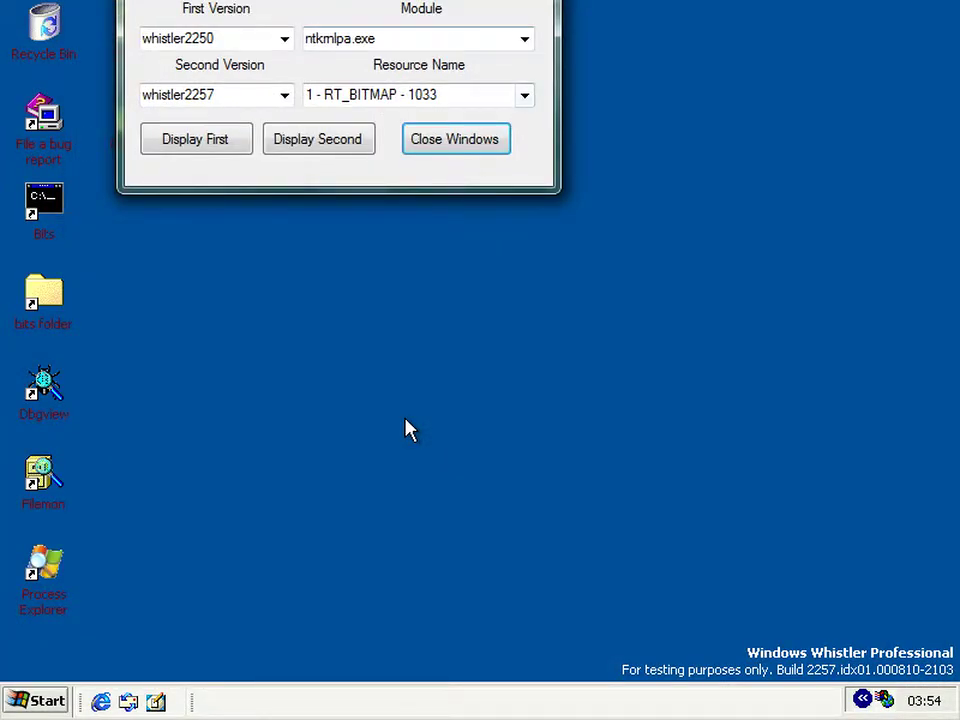
Choose resource 4 - RT_BITMAP - 1033 of ntkrnlpa.exe and display its whistler2250 version
key(alt+Down)
key(Down)
key(Down)
key(Down)
key(Return)
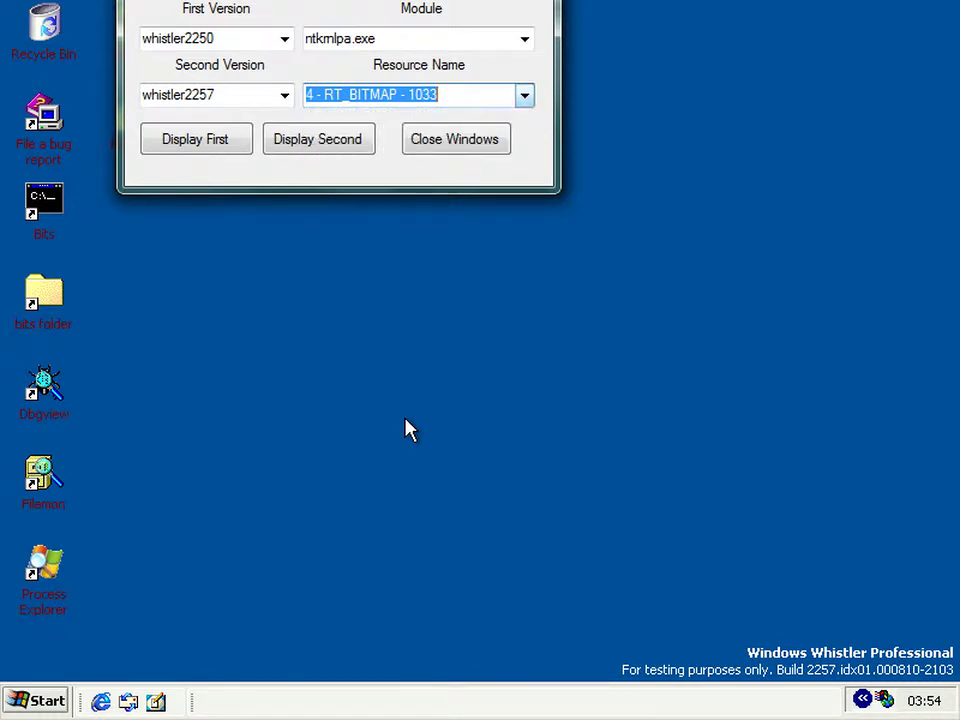
key(Tab)
key(space)
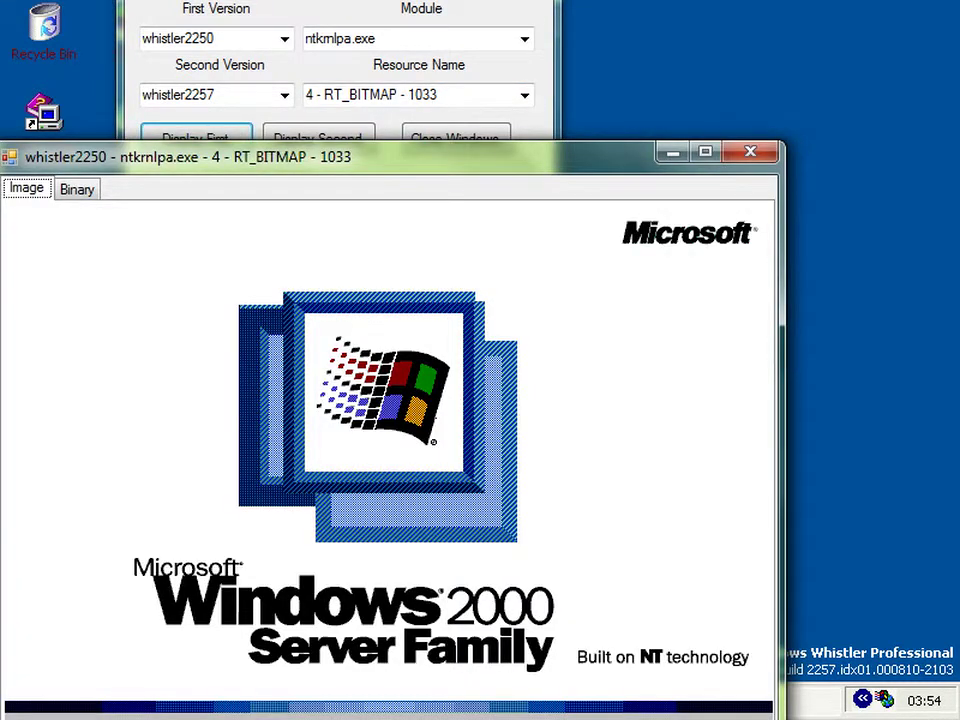
Display whistler2257's version of 4 - RT_BITMAP - 1033 for comparison and close the image windows
key(alt+Tab)
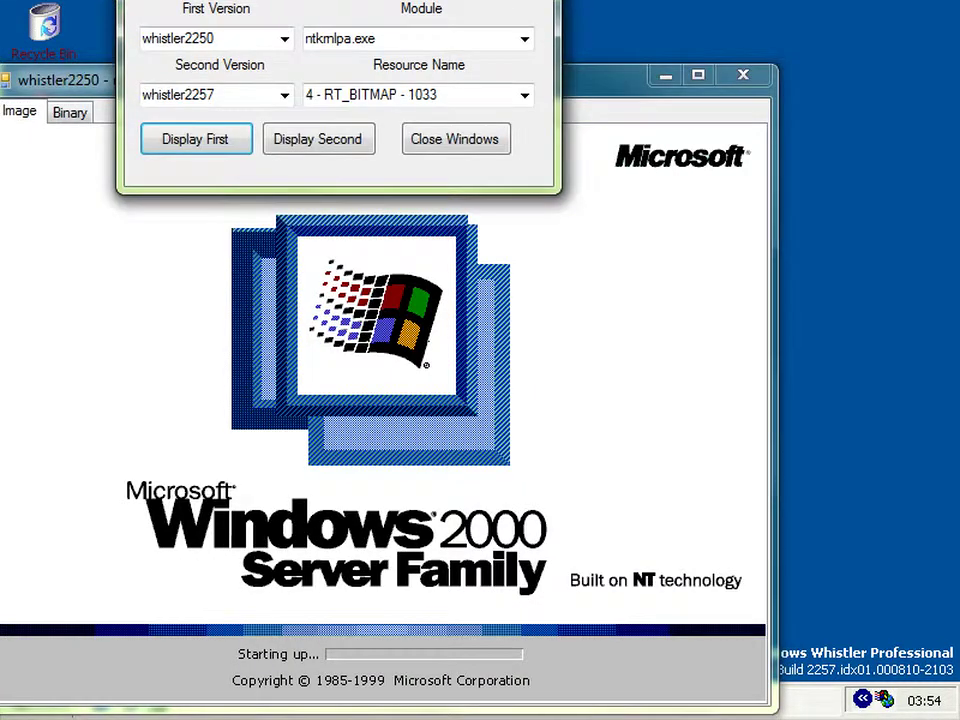
key(Tab)
key(space)
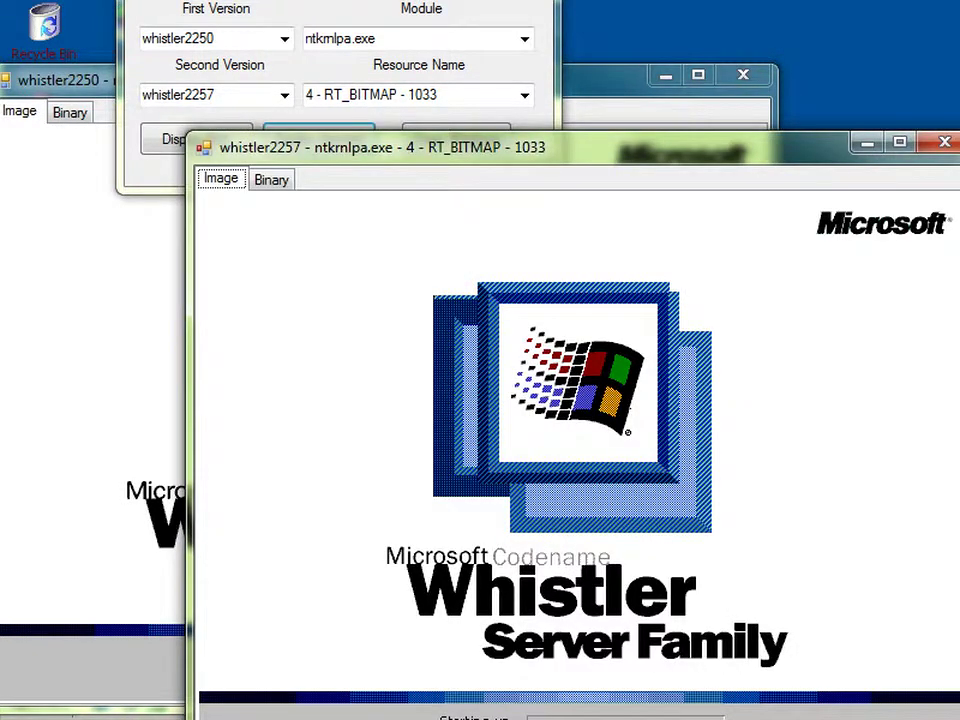
key(alt+Tab)
key(Tab)
key(space)
Choose resource 6 - RT_BITMAP - 1033 of ntkrnlpa.exe and display its whistler2257 version
key(shift+Tab)
key(shift+Tab)
key(shift+Tab)
key(alt+Down)
key(Down)
key(Down)
key(Return)
key(Return)
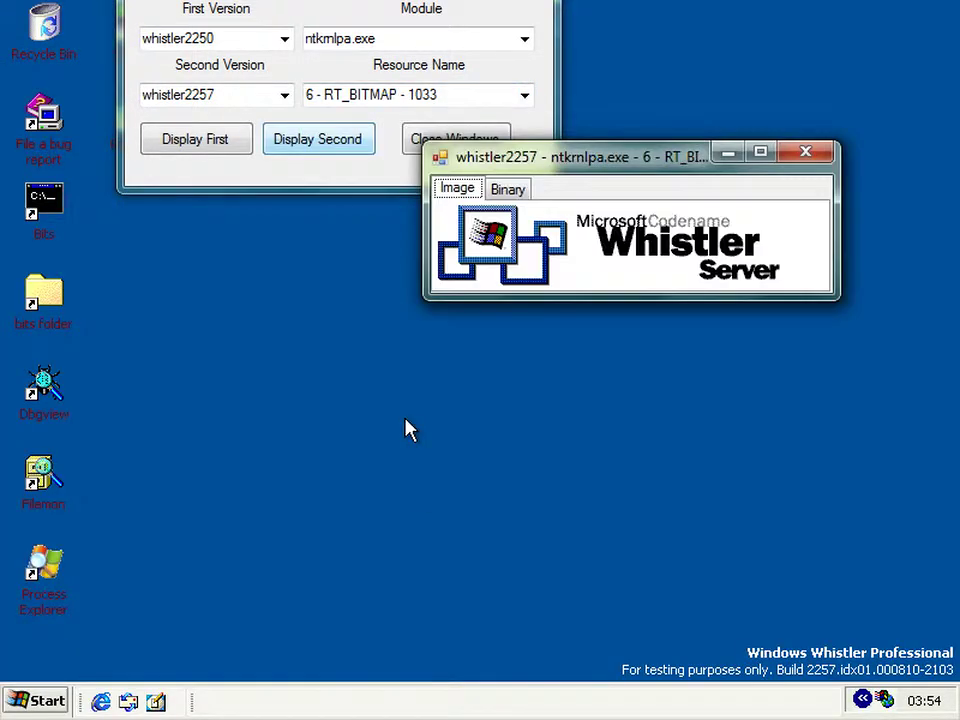
Display whistler2250's version of 6 - RT_BITMAP - 1033 for comparison and close the image windows
key(shift+Tab)
key(Return)
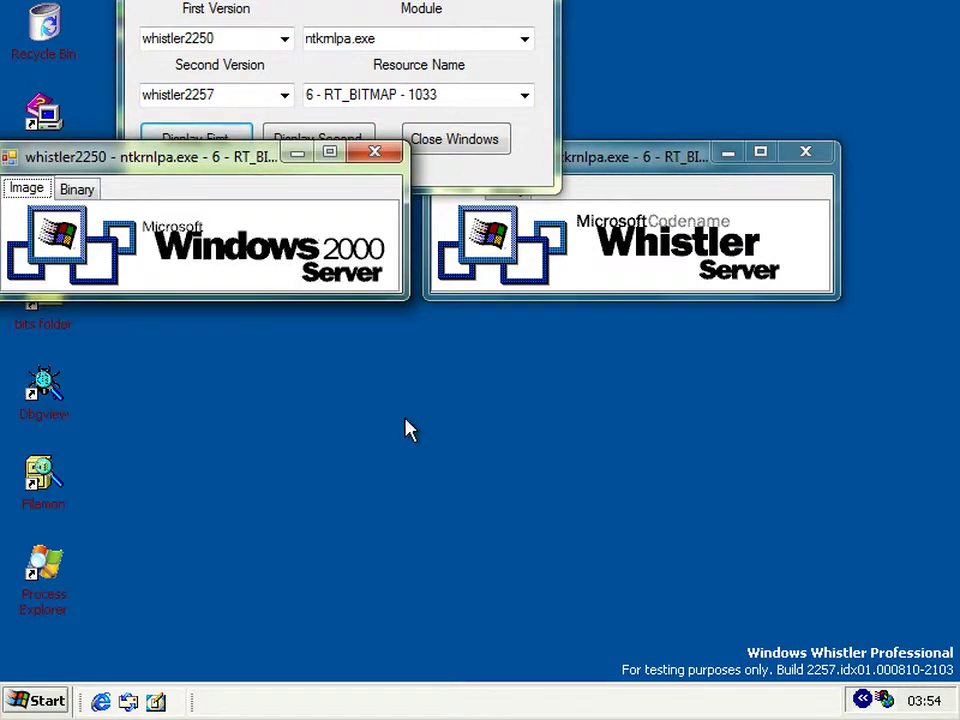
key(alt+Tab)
key(Tab)
key(Tab)
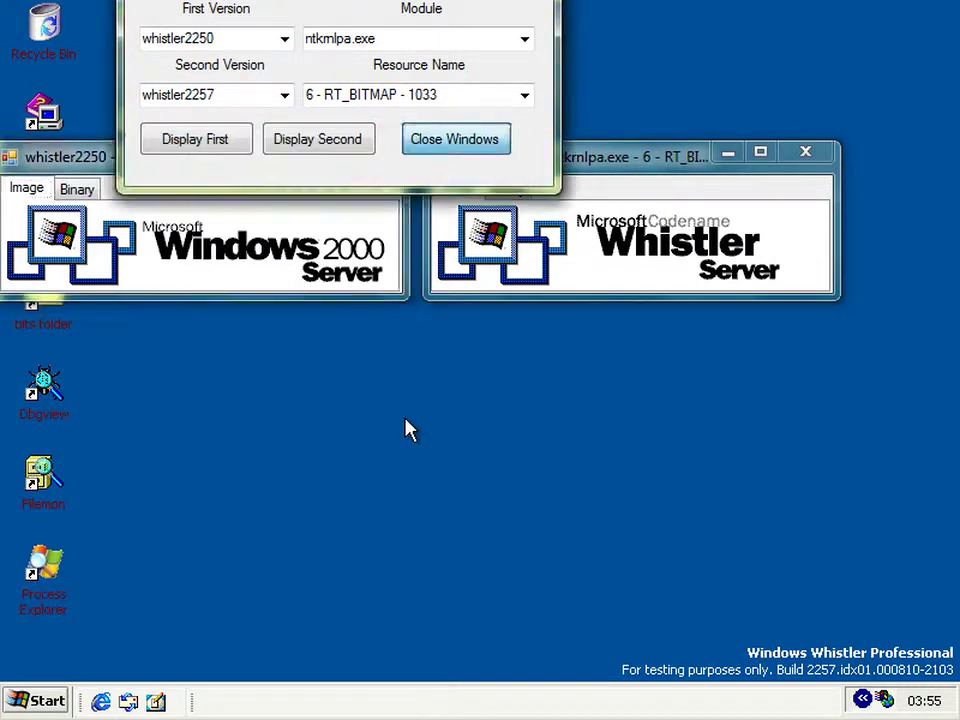
key(Return)
Choose resource 2 - RT_BITMAP - 1033 of ntkrnlpa.exe and display its whistler2250 version
key(shift+Tab)
key(shift+Tab)
key(shift+Tab)
key(alt+Down)
key(Up)
key(Up)
key(Up)
key(Up)
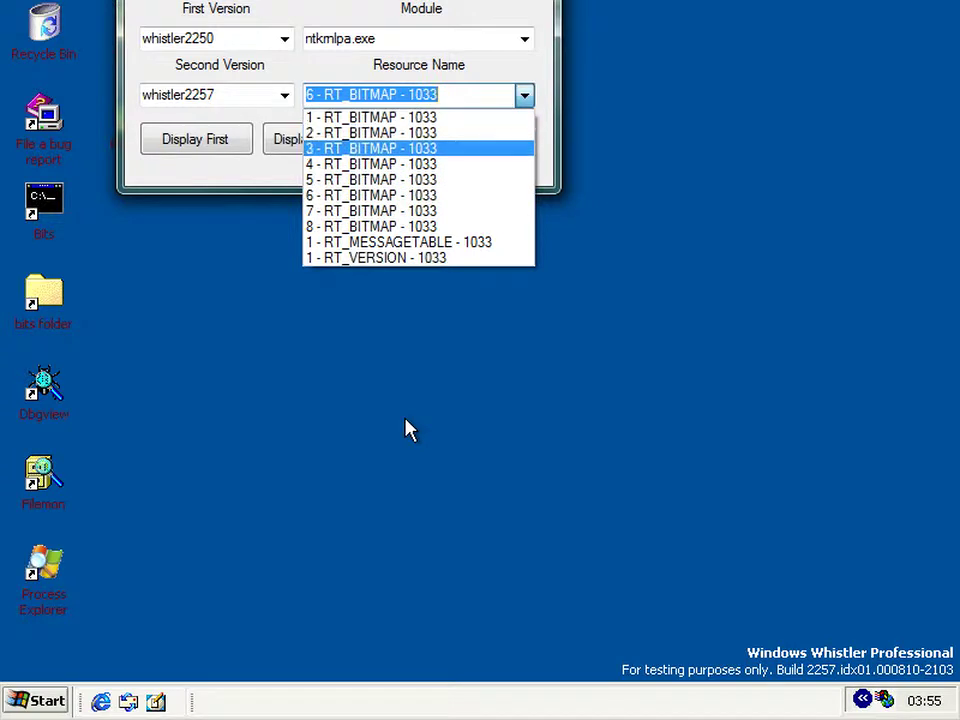
key(Return)
key(Tab)
key(Return)
Display whistler2257's version of 2 - RT_BITMAP - 1033 for comparison and close ResourceDiffViewer with its image windows
key(Tab)
key(Return)
key(Tab)
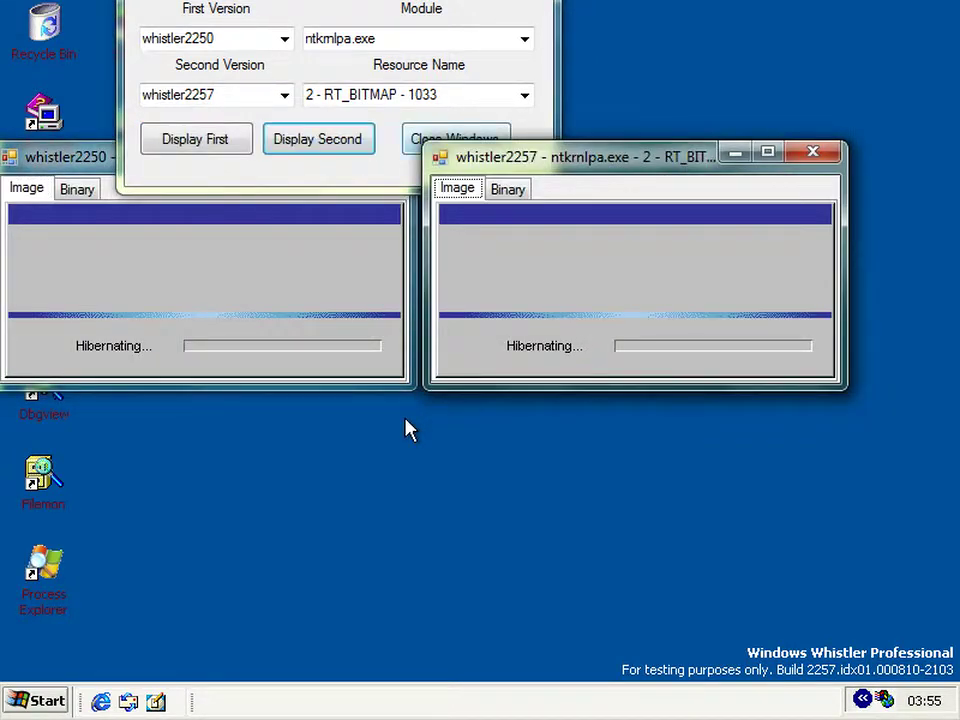
key(Return)
key(alt+F4)
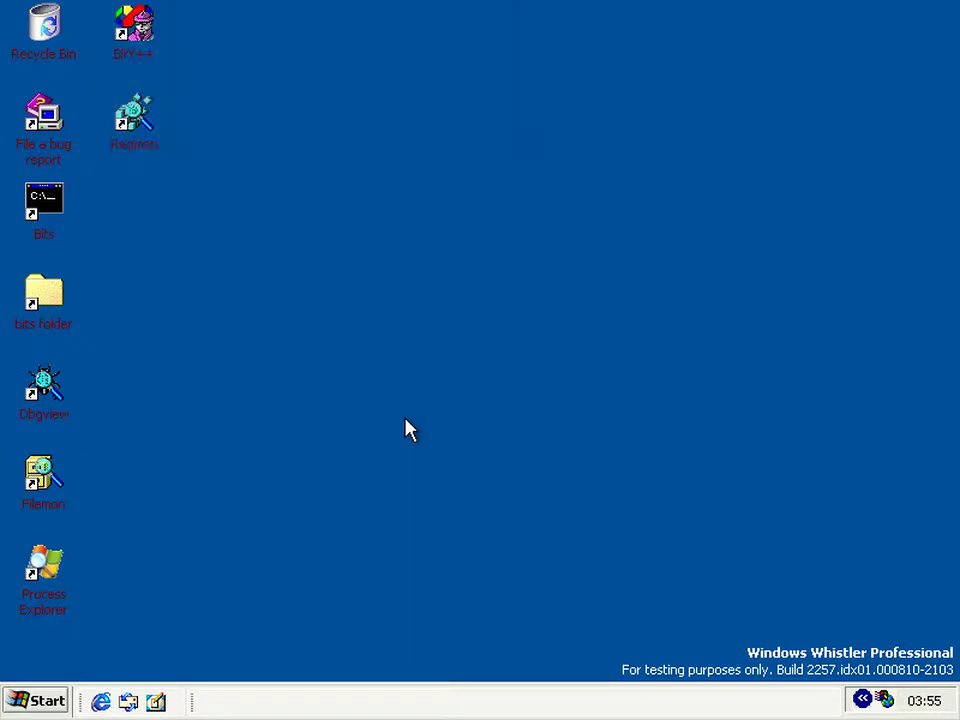
click(62, 702)
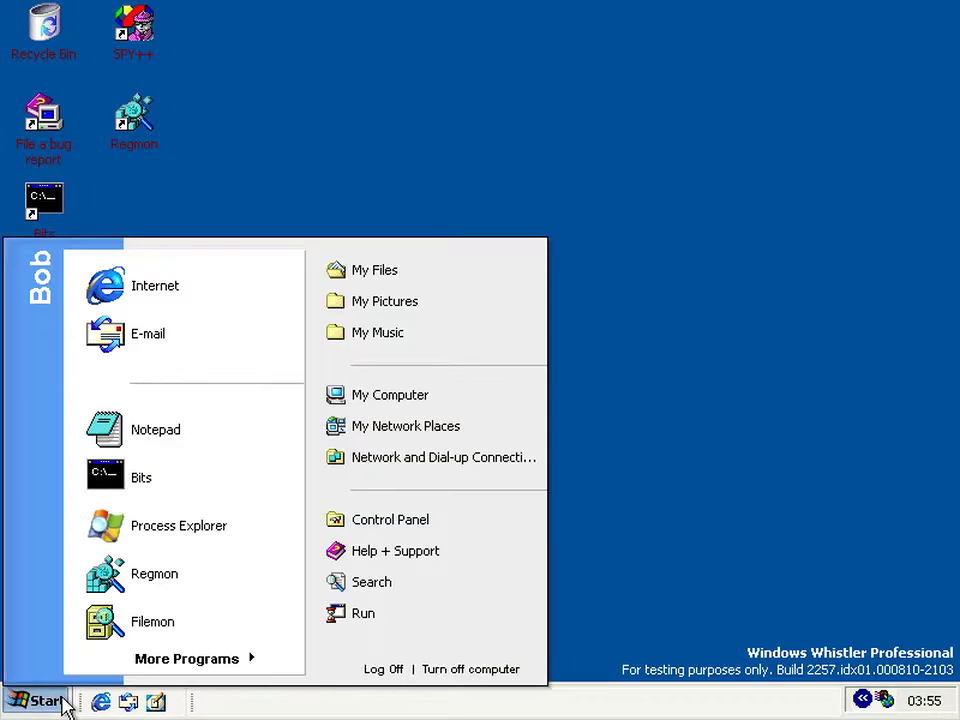
click(432, 668)
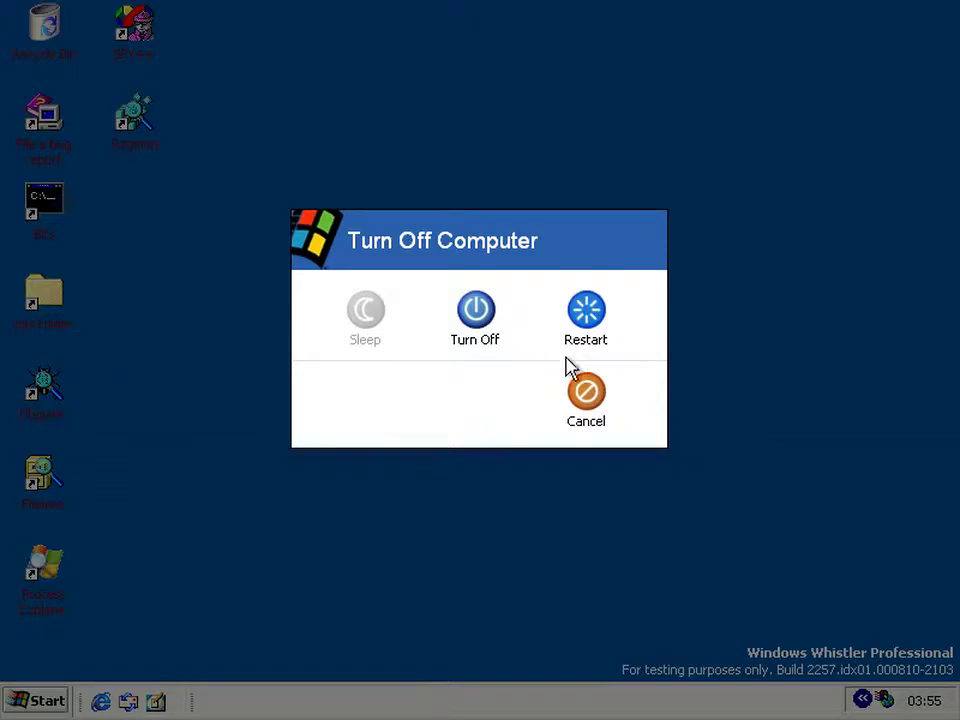
click(578, 388)
Open the Bits command prompt from the desktop and try to run the shutdown command
click(54, 248)
double_click(47, 226)
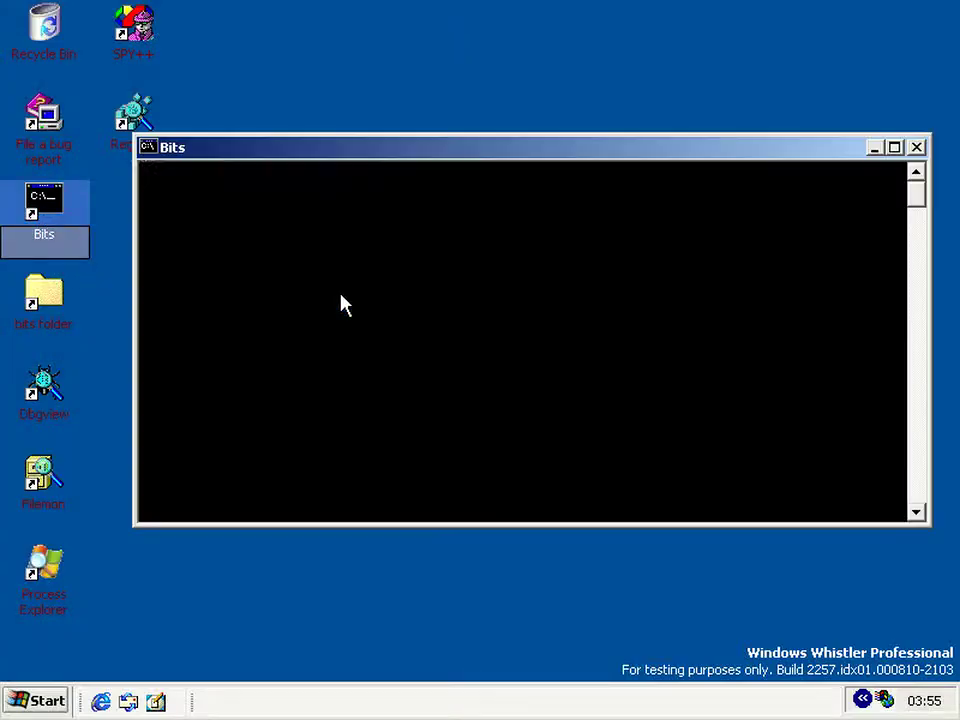
text(sh)
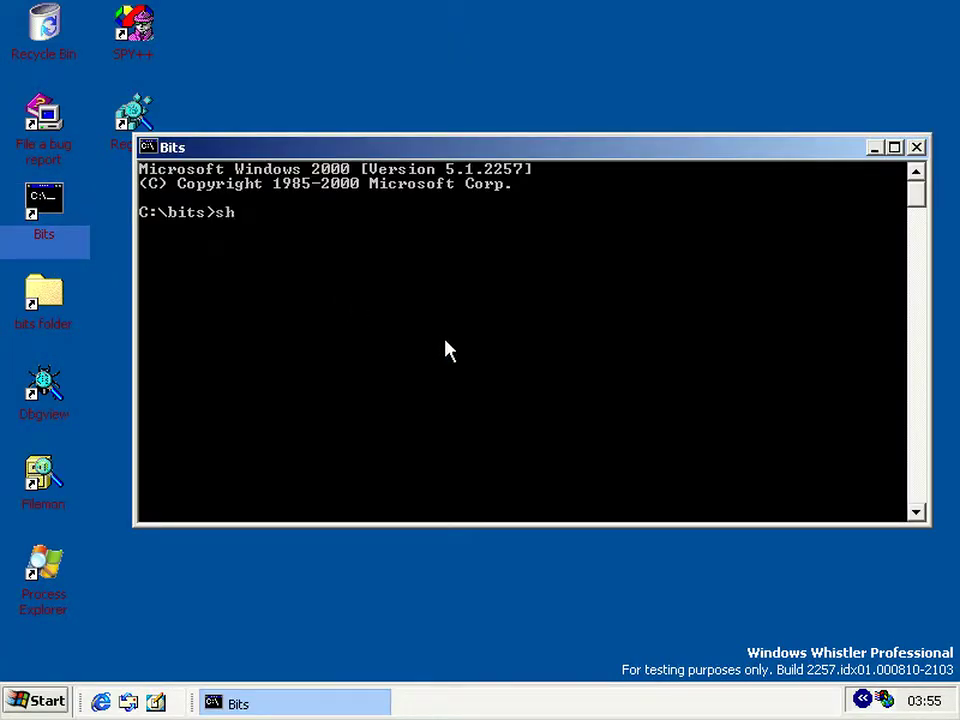
text(utdown)
key(Return)
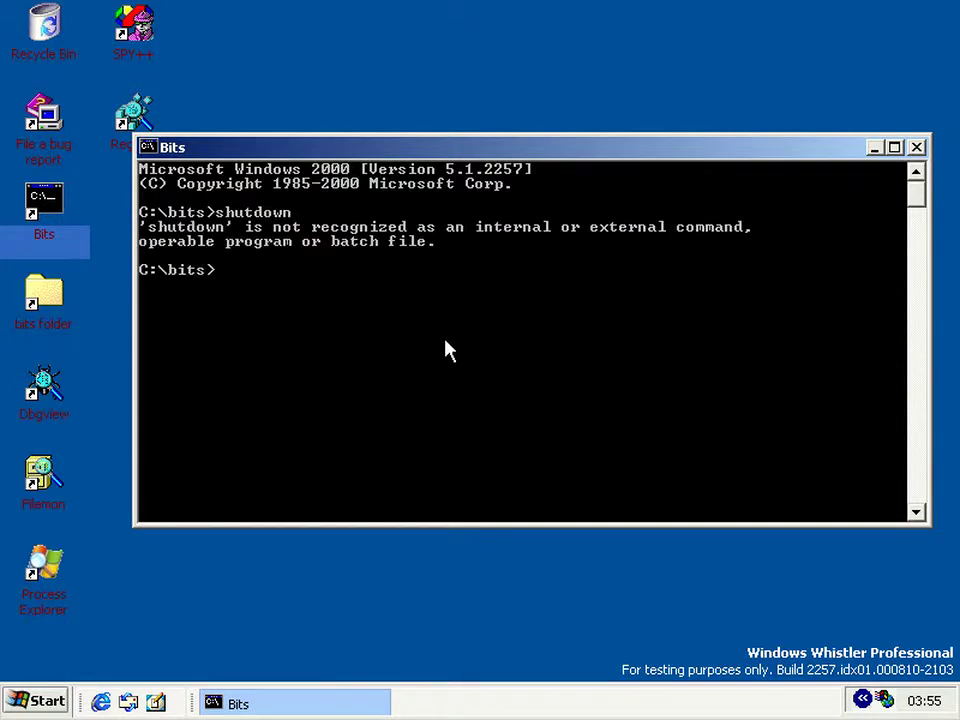
Open the bits folder from the desktop and look through its files for a shutdown utility
double_click(47, 305)
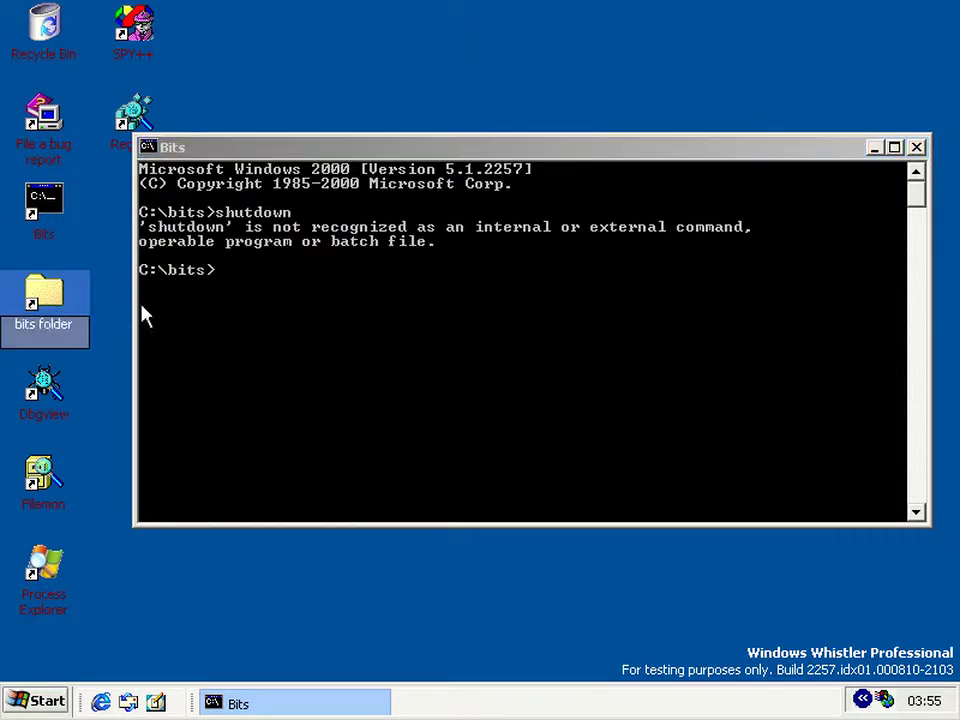
scroll(836, 381, down, 10)
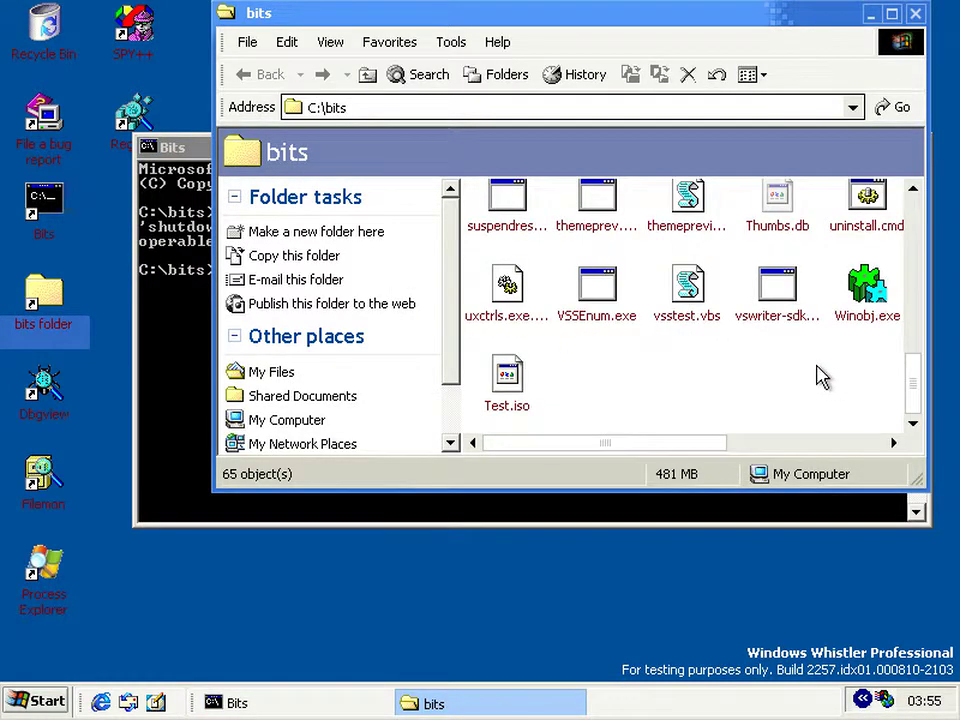
scroll(820, 377, up, 3)
click(818, 378)
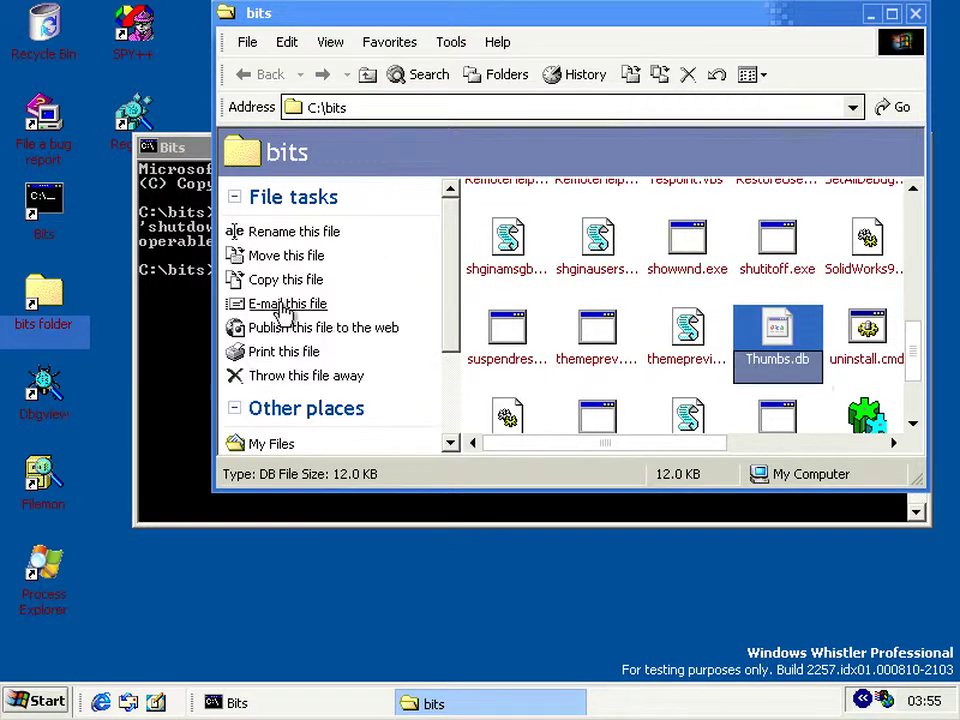
Run shutitoff in the Bits command prompt to shut the computer down
click(172, 323)
text(shuti)
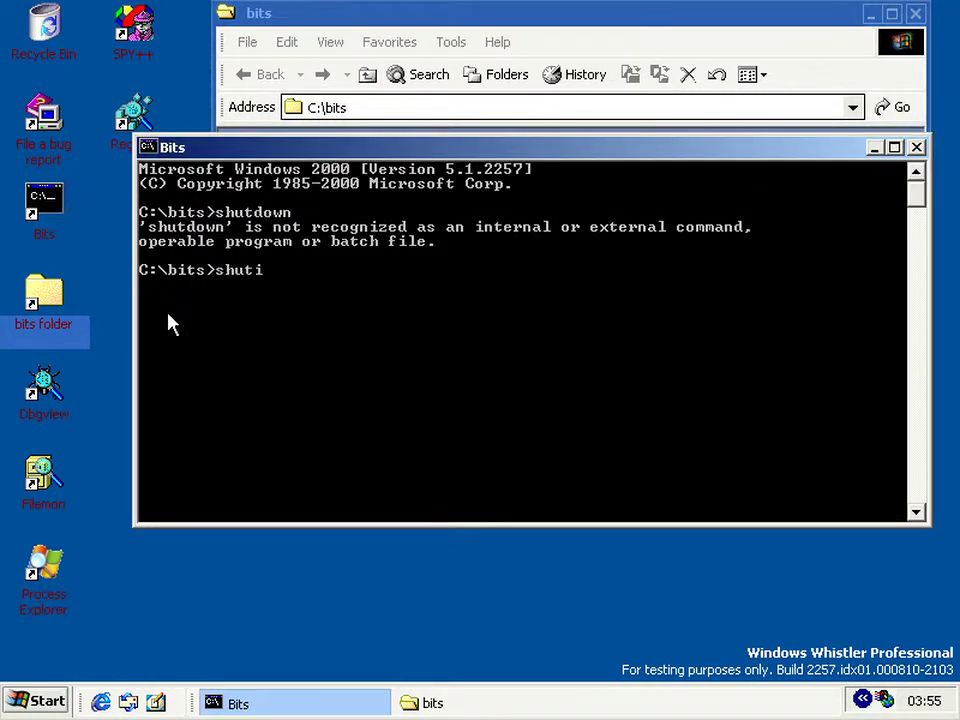
text(toff)
key(Return)
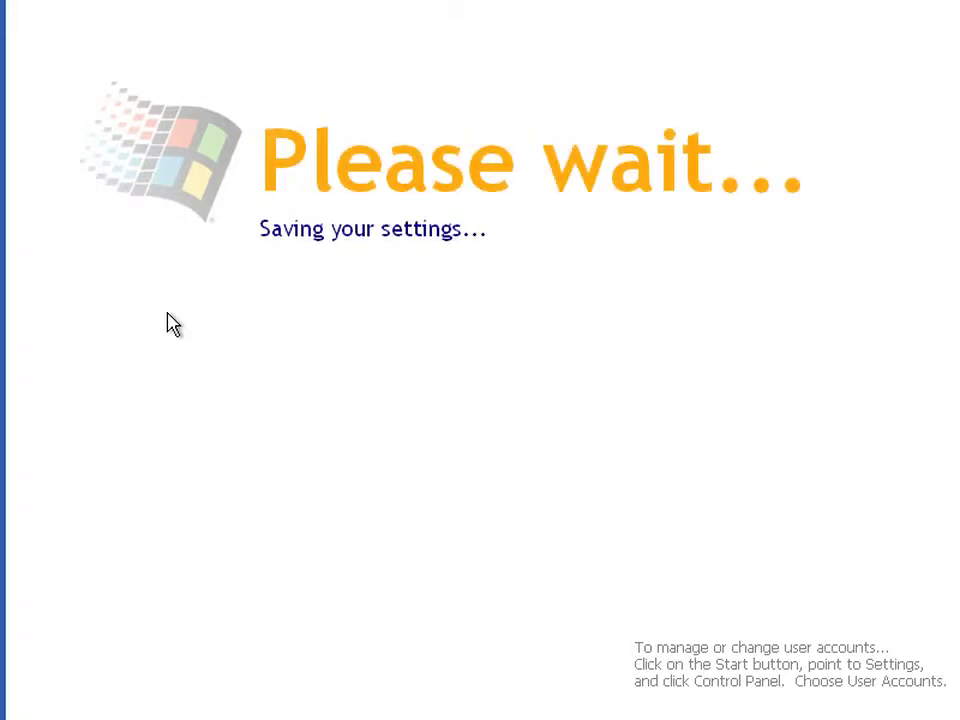